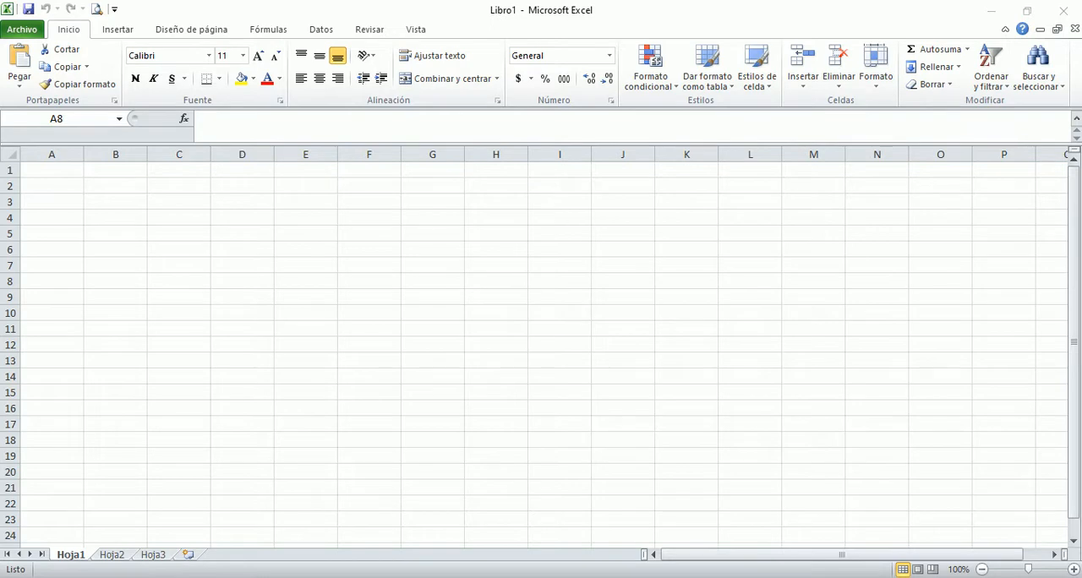
# Step: Switch to the assignment PDF in Foxit Reader and review the multiplication table and month calendar exercises
pyautogui.hotkey('alt', 'Tab')
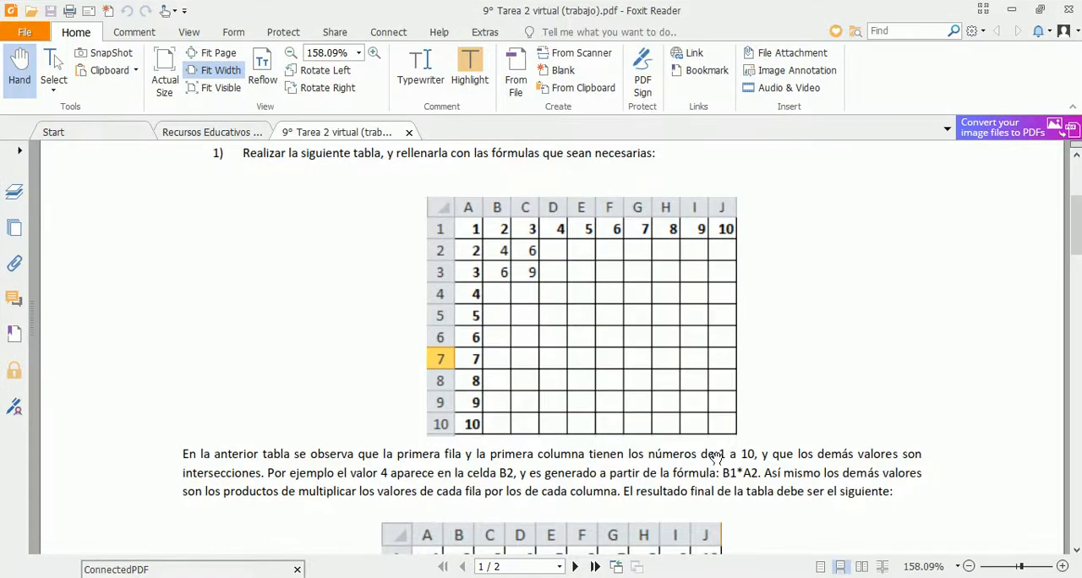
pyautogui.scroll(3, 762, 414)
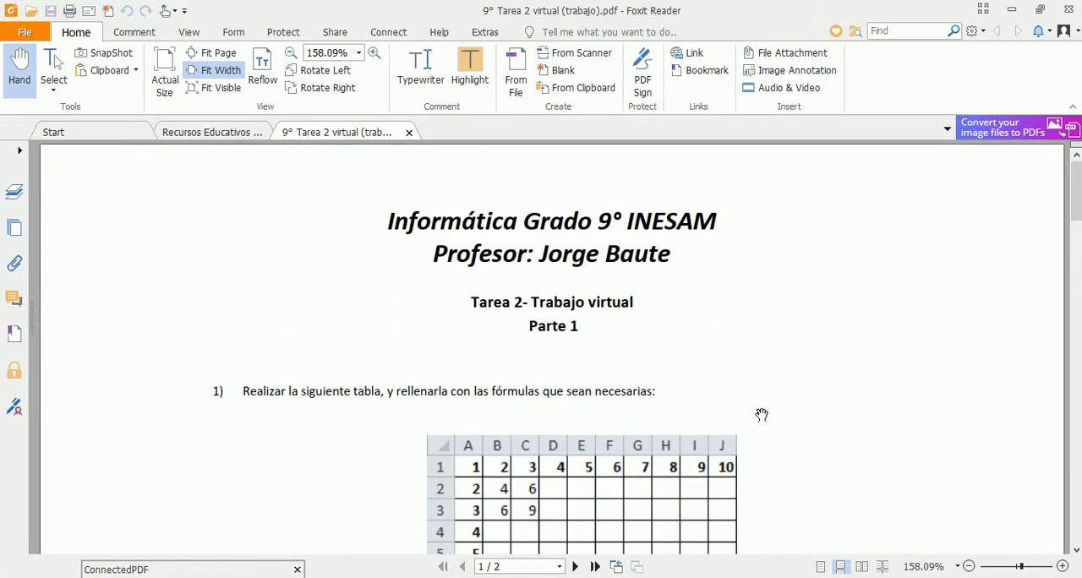
pyautogui.scroll(-3, 762, 414)
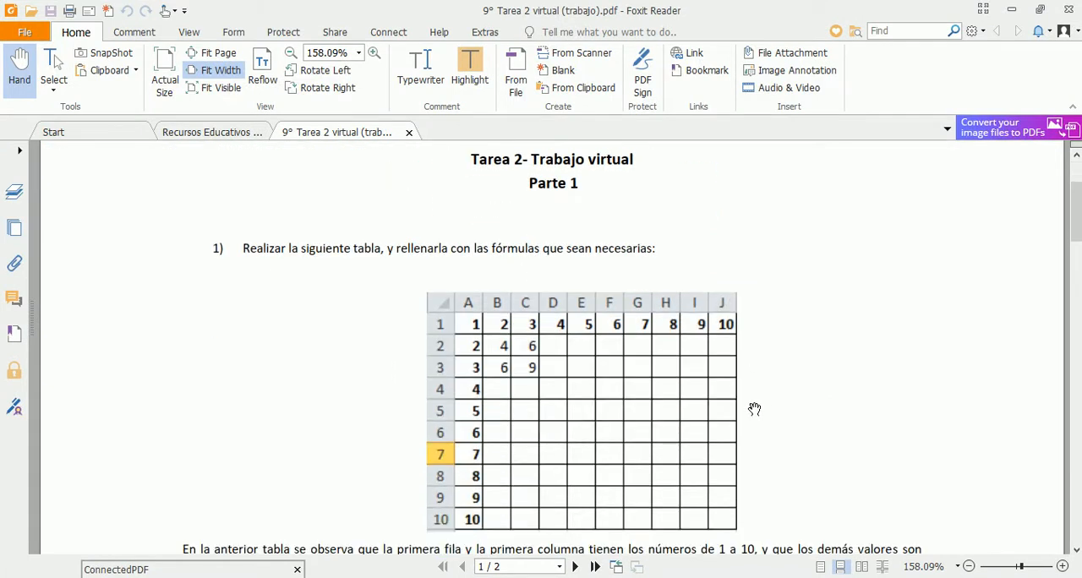
pyautogui.scroll(-2, 755, 409)
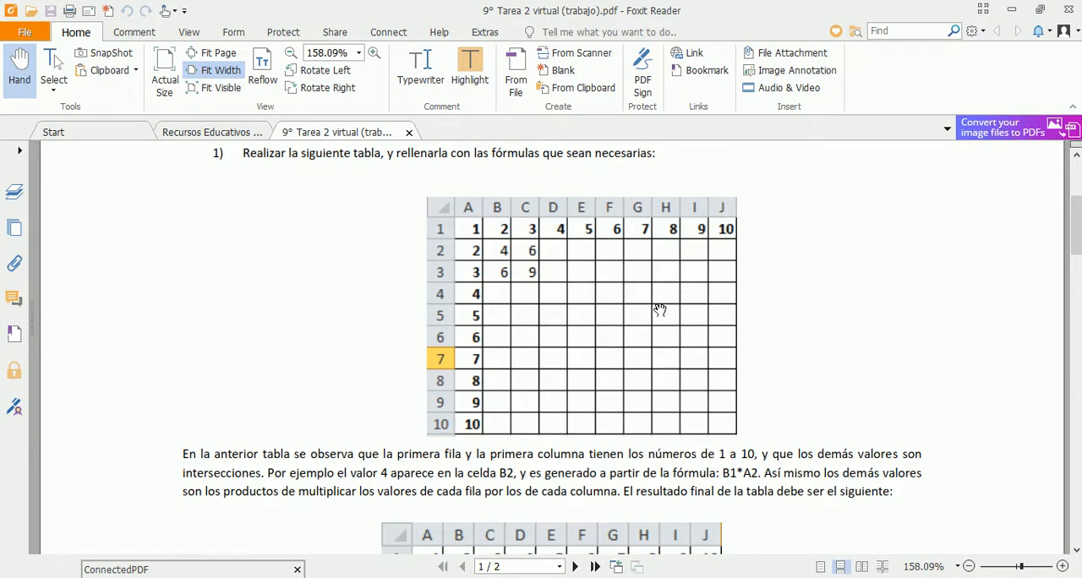
pyautogui.scroll(-5, 658, 308)
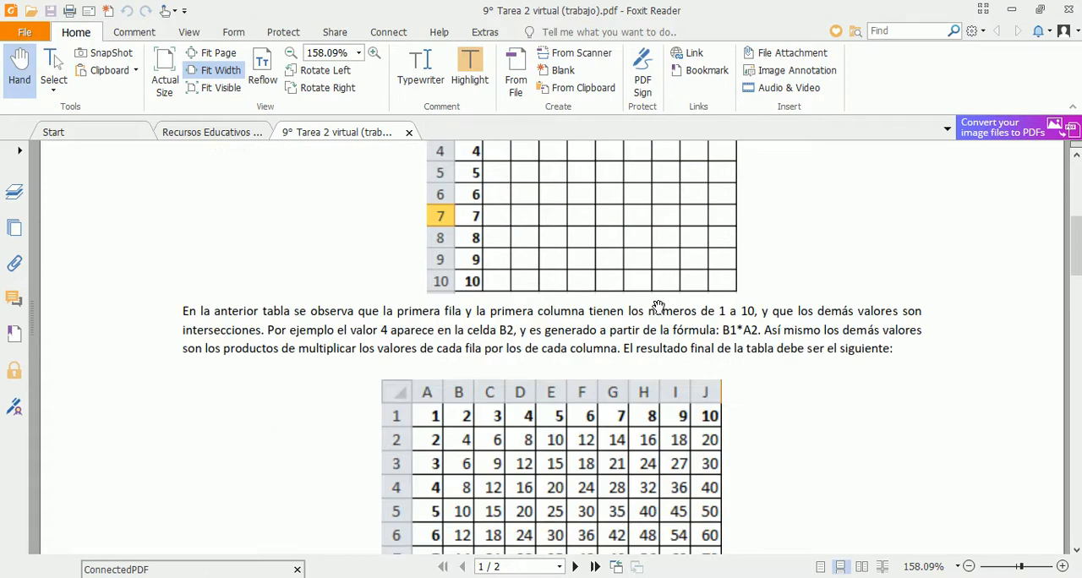
pyautogui.scroll(-1, 659, 308)
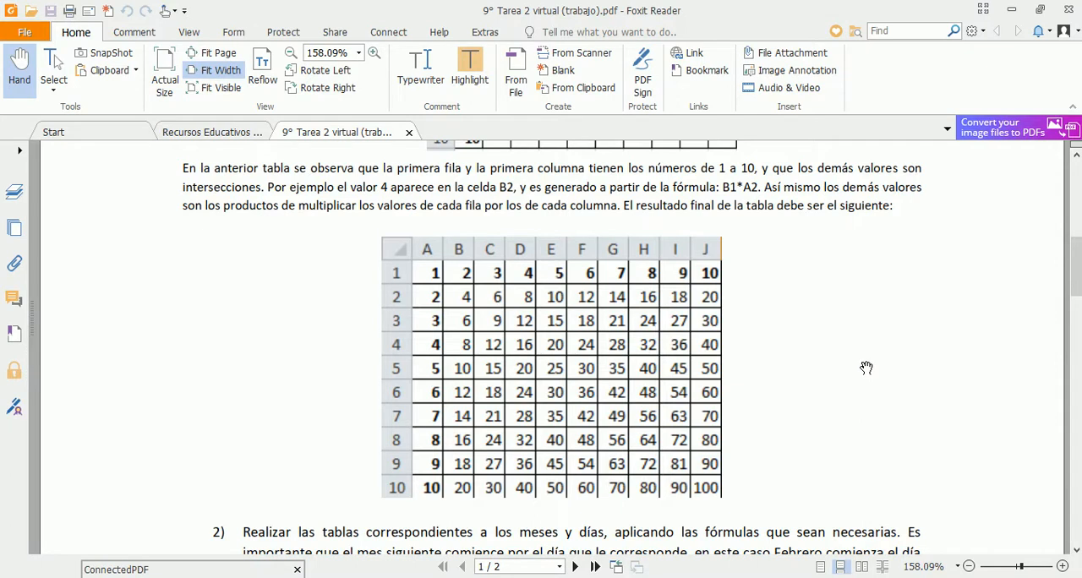
pyautogui.scroll(-12, 866, 368)
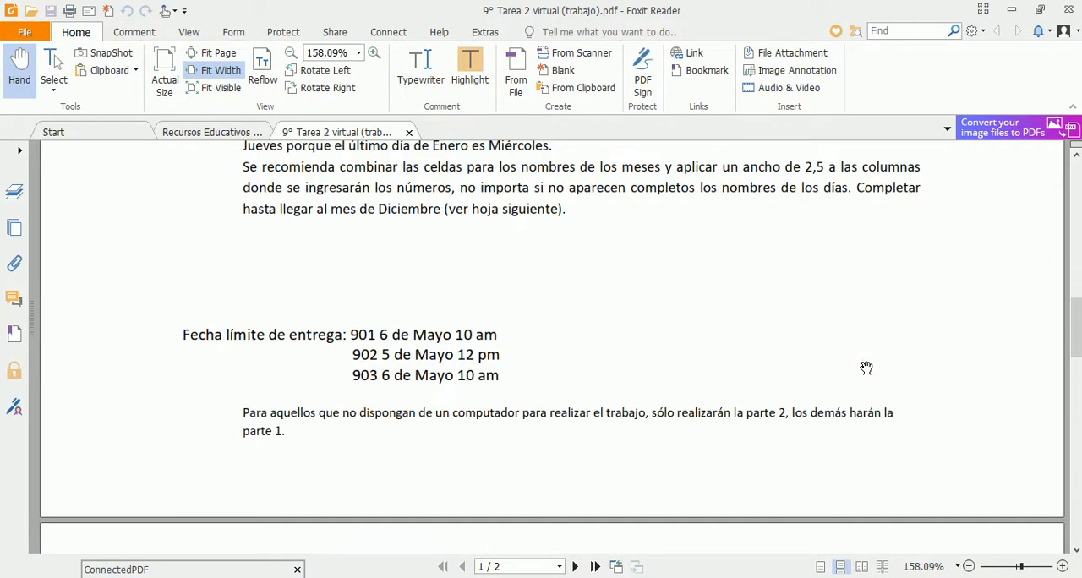
pyautogui.scroll(-7, 866, 368)
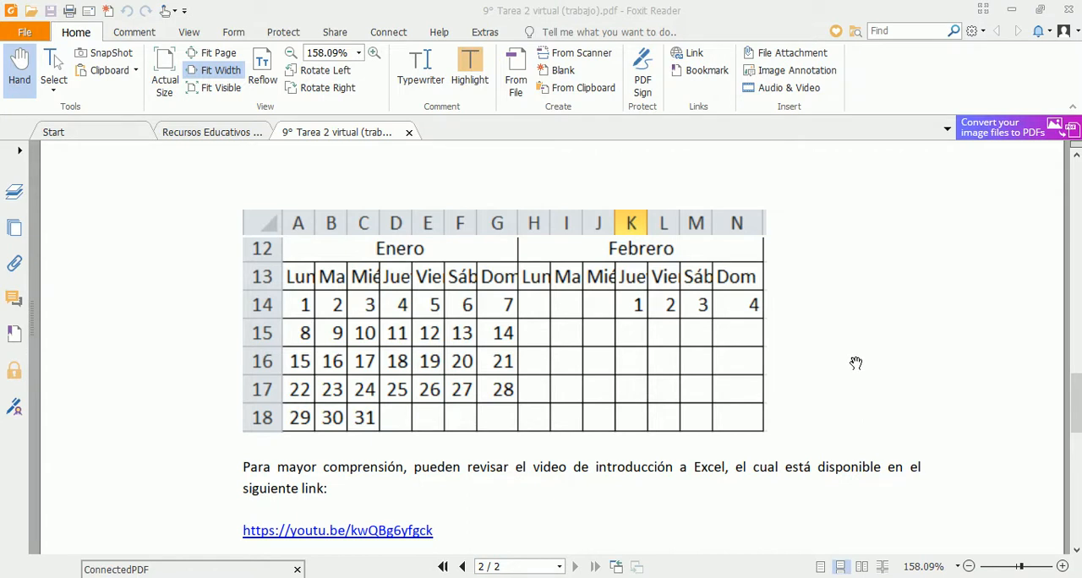
pyautogui.scroll(15, 861, 365)
pyautogui.scroll(4, 851, 362)
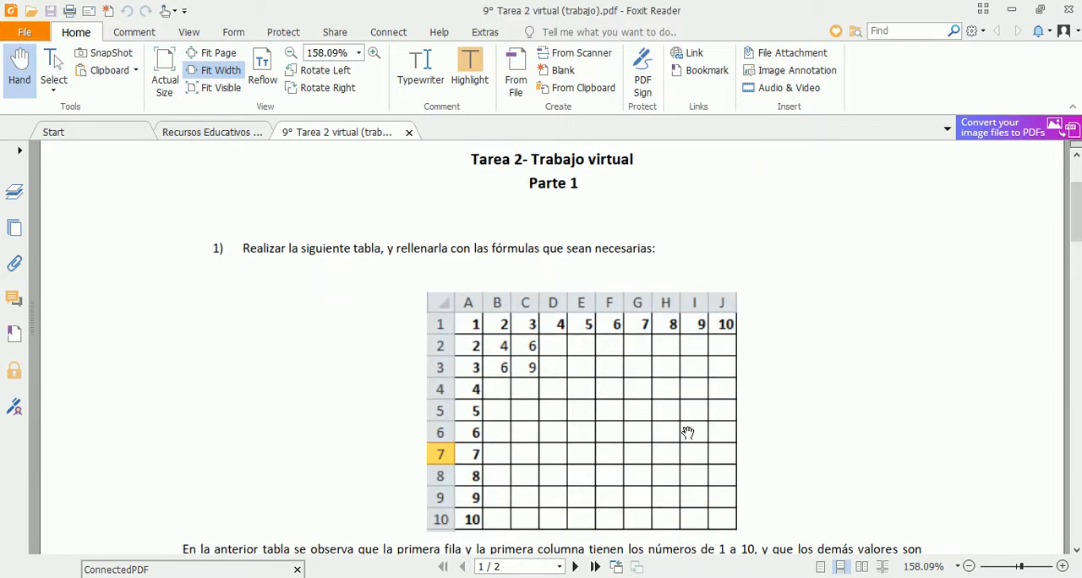
# Step: Return to the blank Excel workbook and set the width of columns A through J to 5
pyautogui.hotkey('alt', 'Tab')
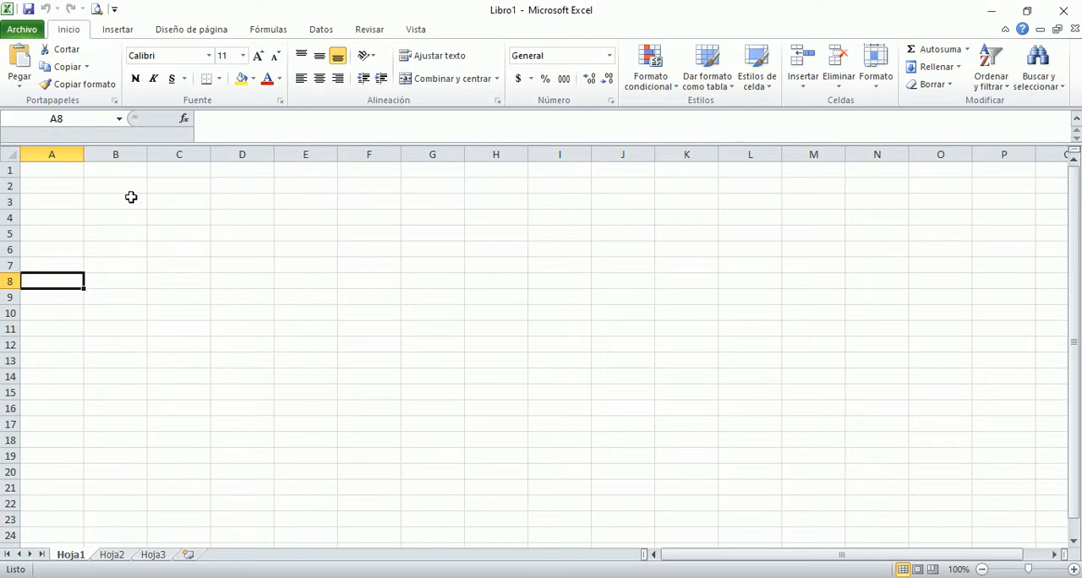
pyautogui.click(43, 145)
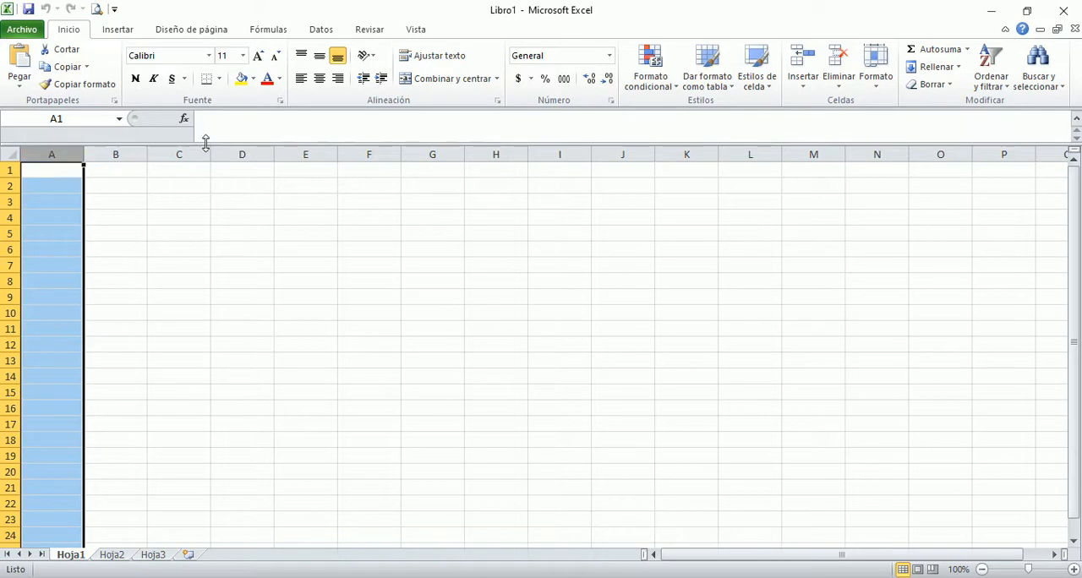
pyautogui.moveTo(46, 147); pyautogui.dragTo(437, 139)
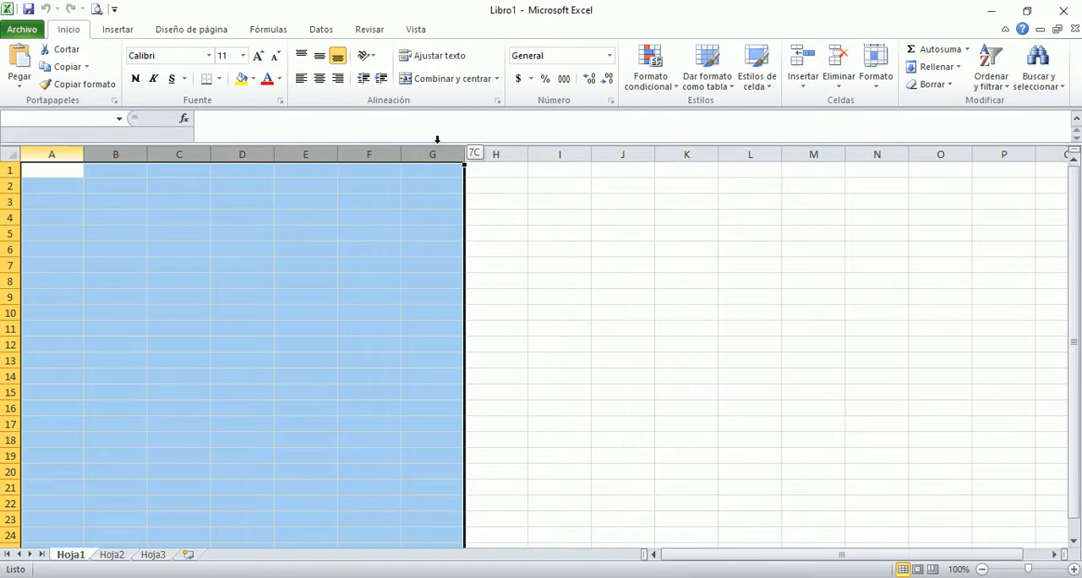
pyautogui.moveTo(437, 139); pyautogui.dragTo(640, 153)
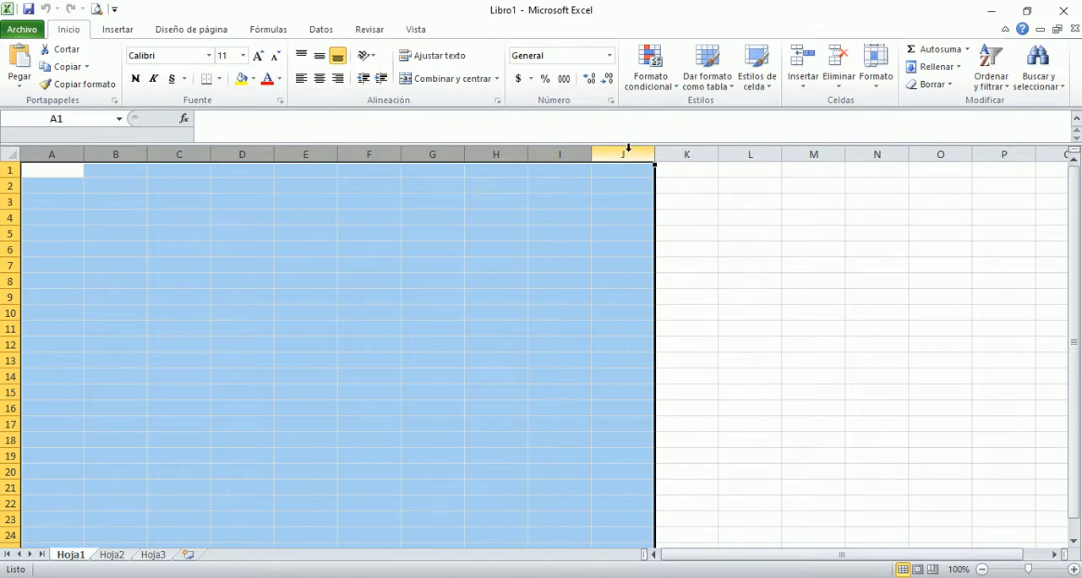
pyautogui.rightClick(628, 149)
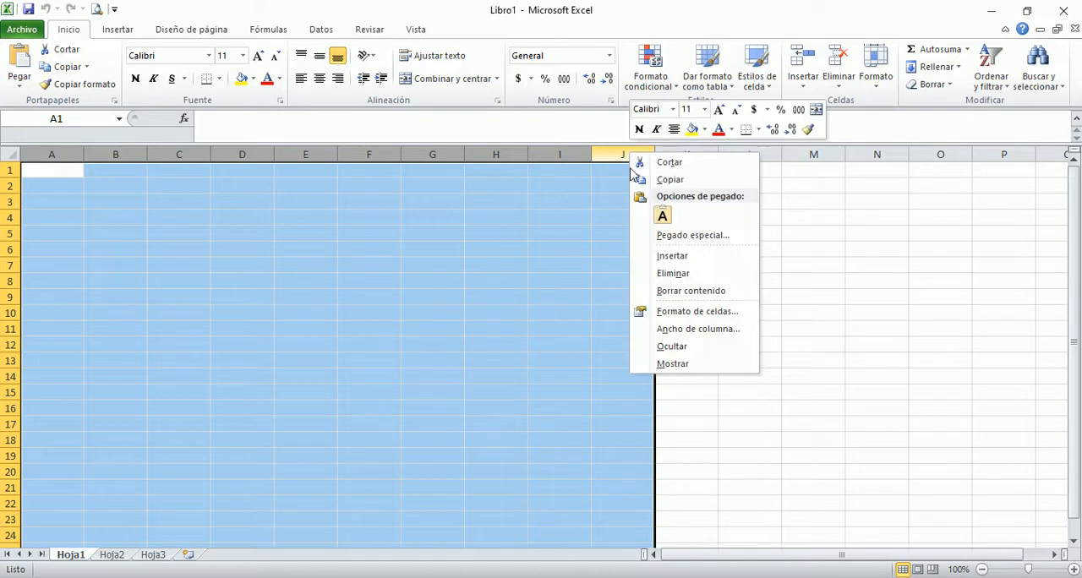
pyautogui.click(668, 329)
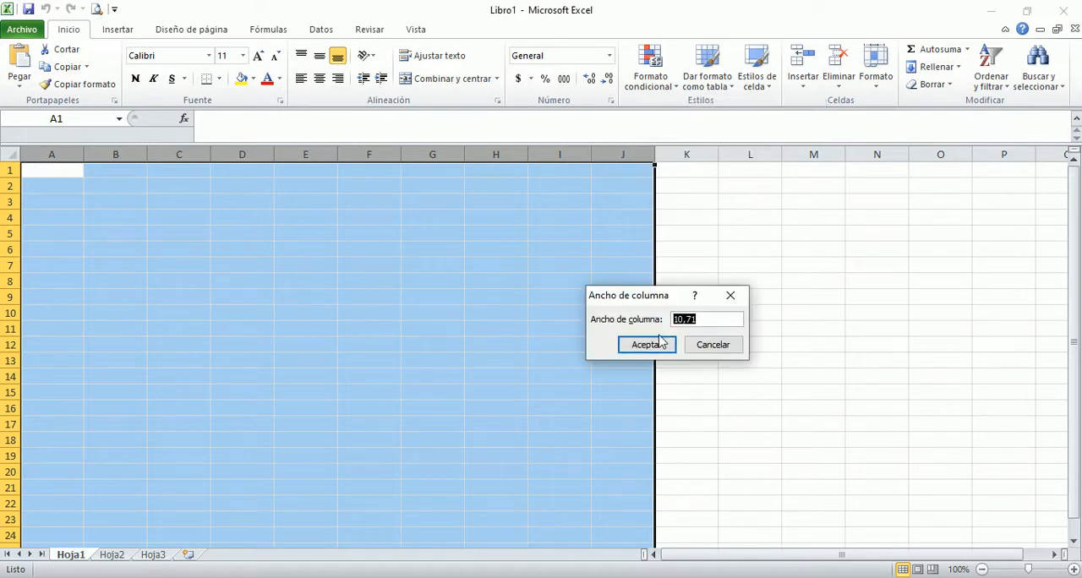
pyautogui.write('5')
pyautogui.press('Return')
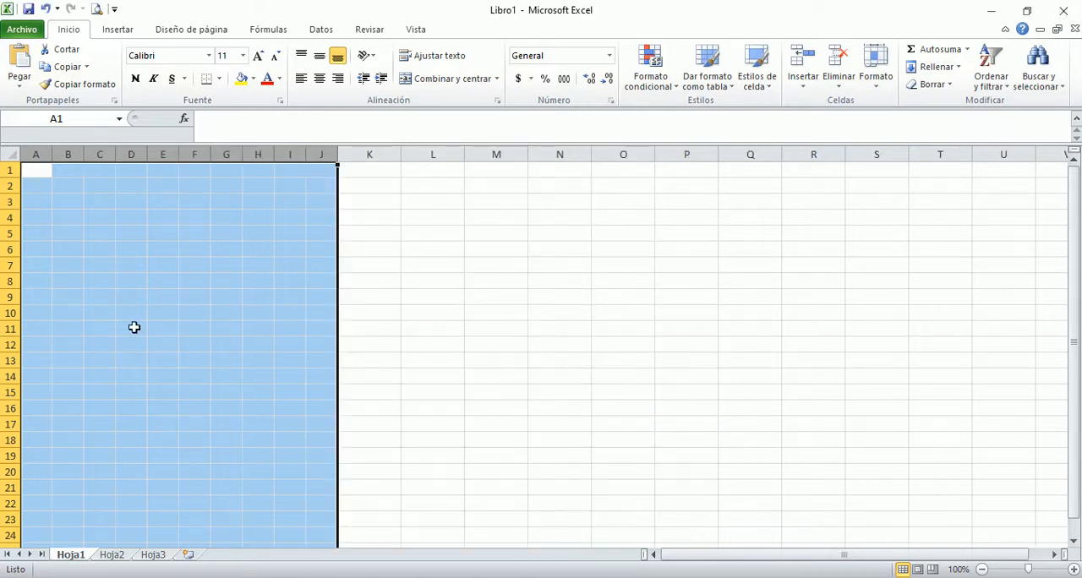
# Step: Enter the starting numbers of both table headers: 1 in A1, 2 in B1 and 2 in A2
pyautogui.click(33, 172)
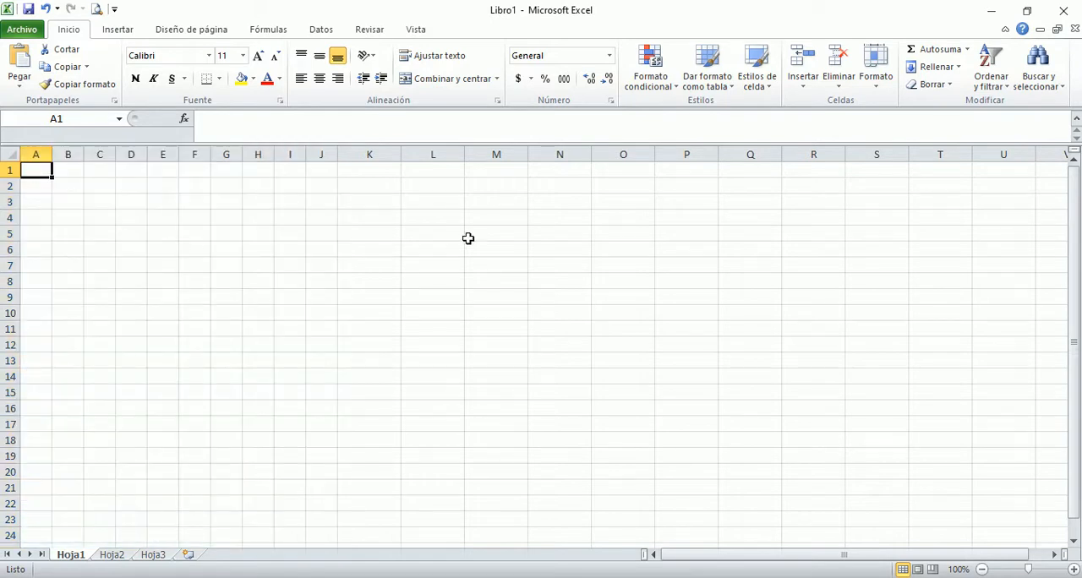
pyautogui.write('1')
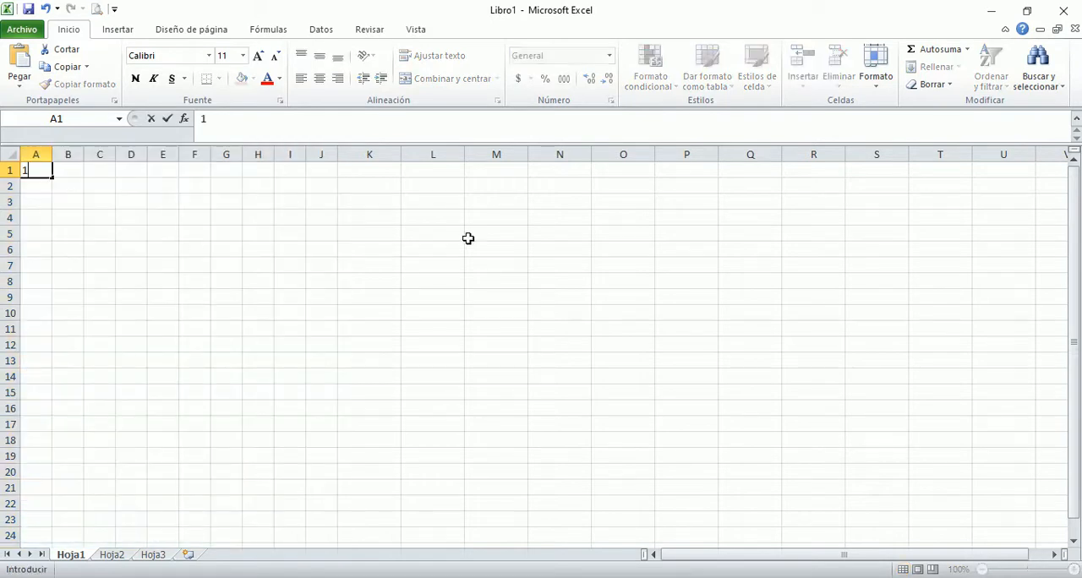
pyautogui.press('Tab')
pyautogui.write('2')
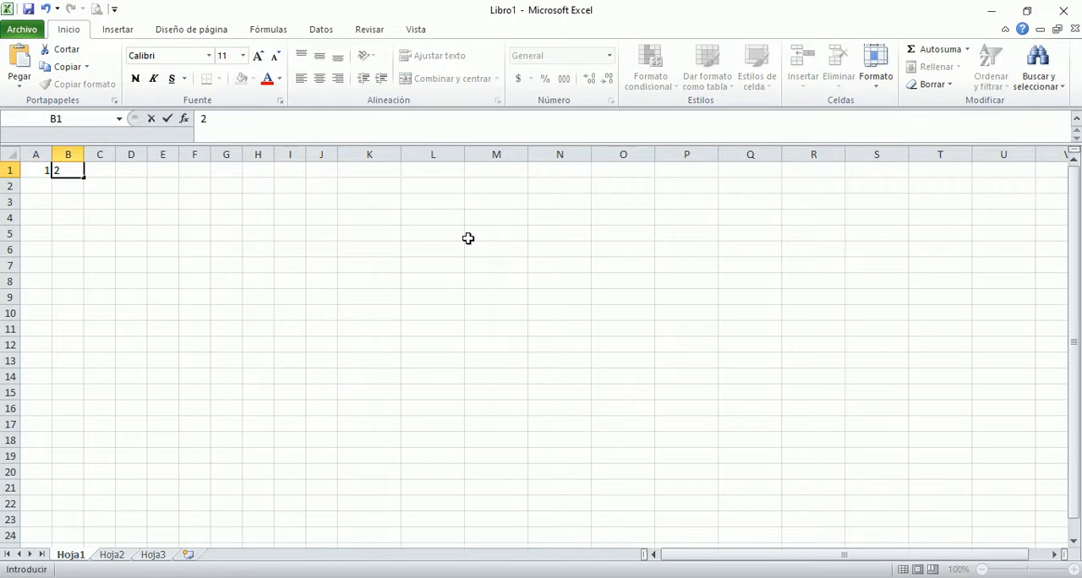
pyautogui.press('Tab')
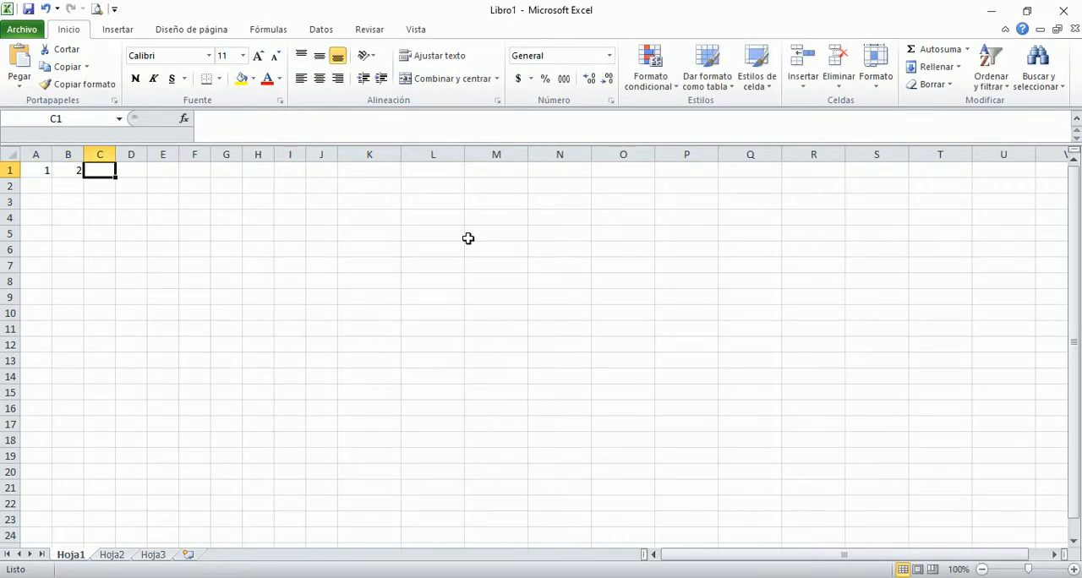
pyautogui.press('Left')
pyautogui.press('Left')
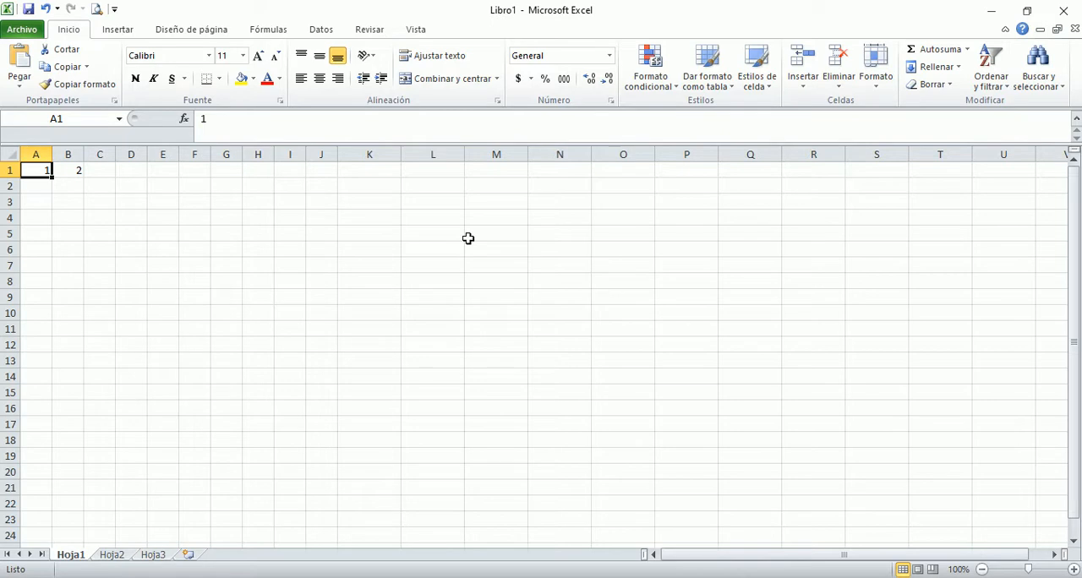
pyautogui.press('Down')
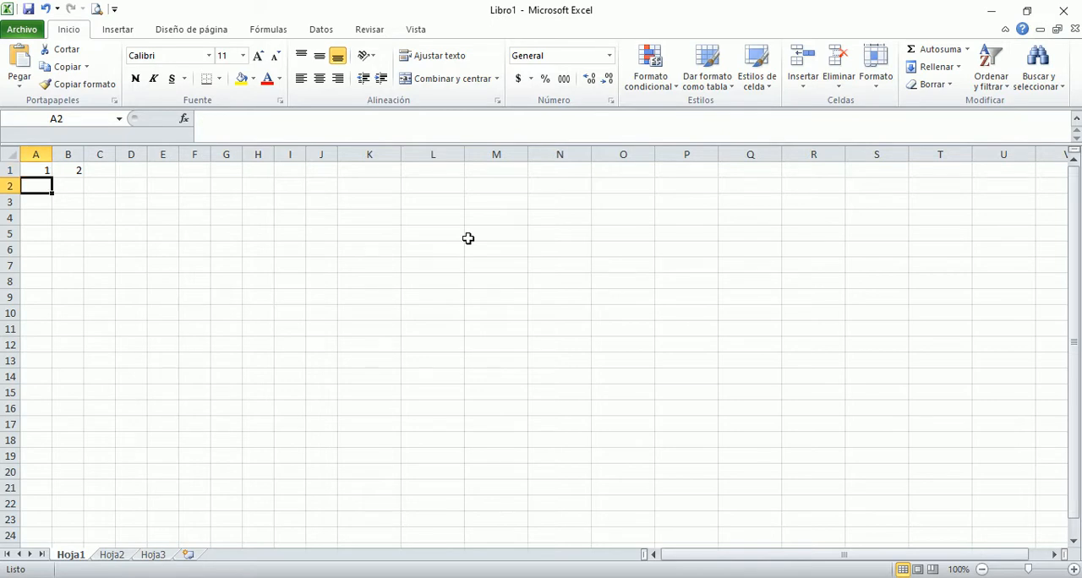
pyautogui.write('2')
pyautogui.press('Return')
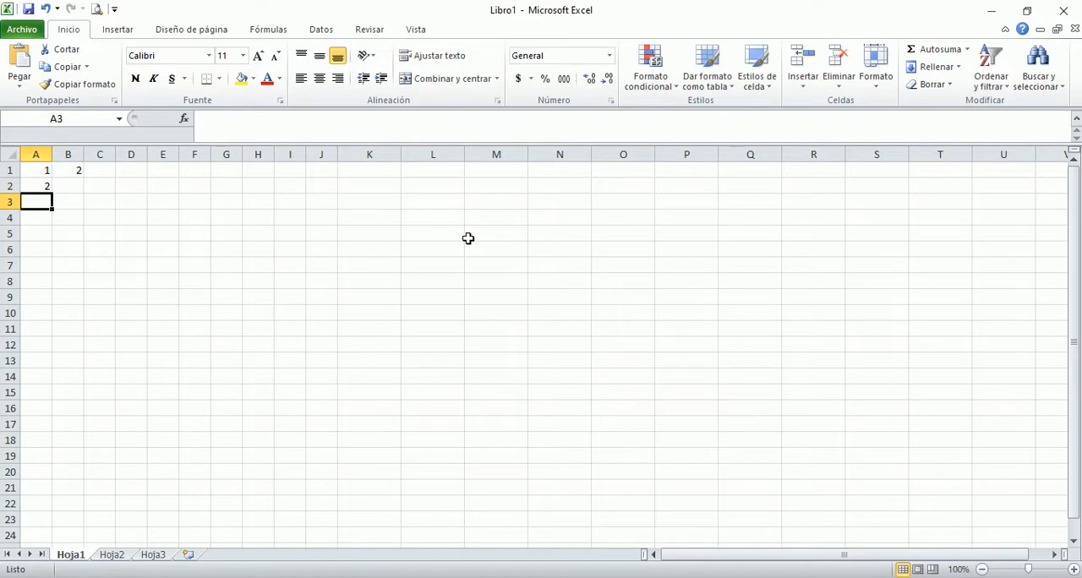
# Step: Extend the number series from A1:B1 across the first row to J1, giving 1 to 10
pyautogui.press('Up')
pyautogui.press('Up')
pyautogui.press('Down')
pyautogui.press('Up')
pyautogui.press('Right')
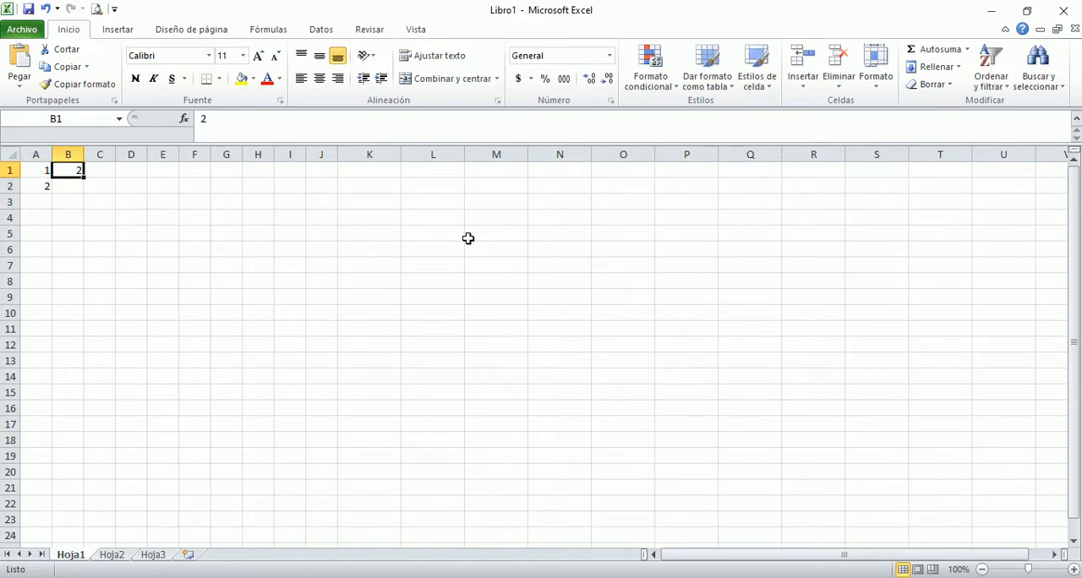
pyautogui.press('Left')
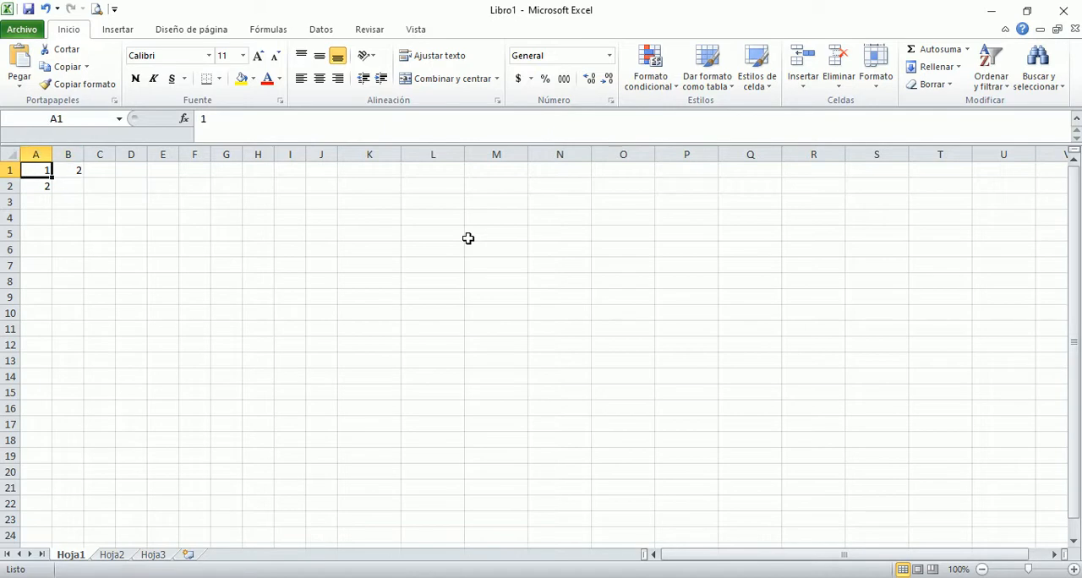
pyautogui.hotkey('shift', 'Right')
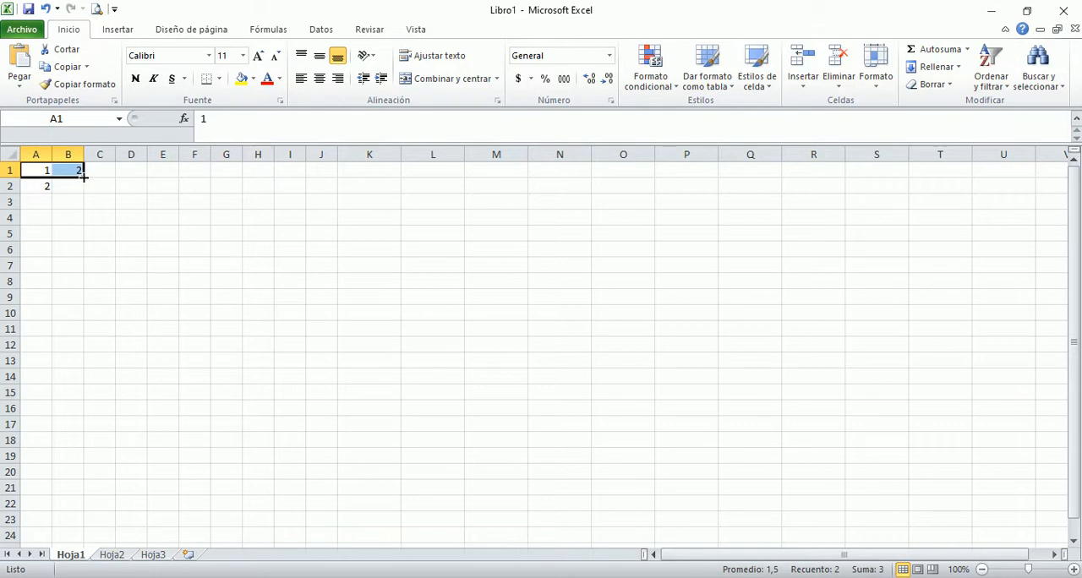
pyautogui.moveTo(84, 176); pyautogui.dragTo(327, 176)
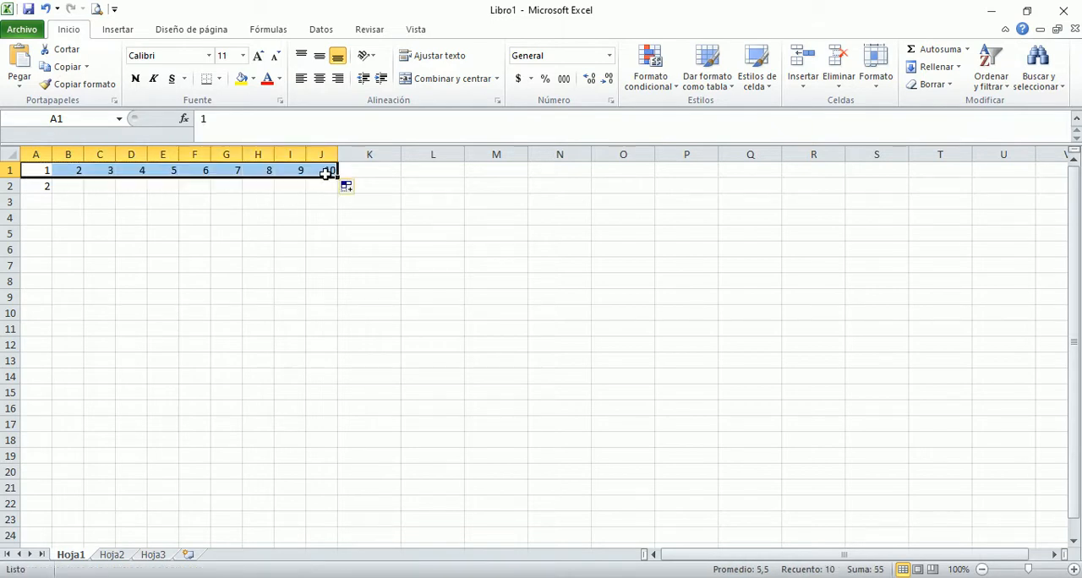
# Step: Extend the number series from A1:A2 down the first column to A10, giving 1 to 10
pyautogui.click(35, 170)
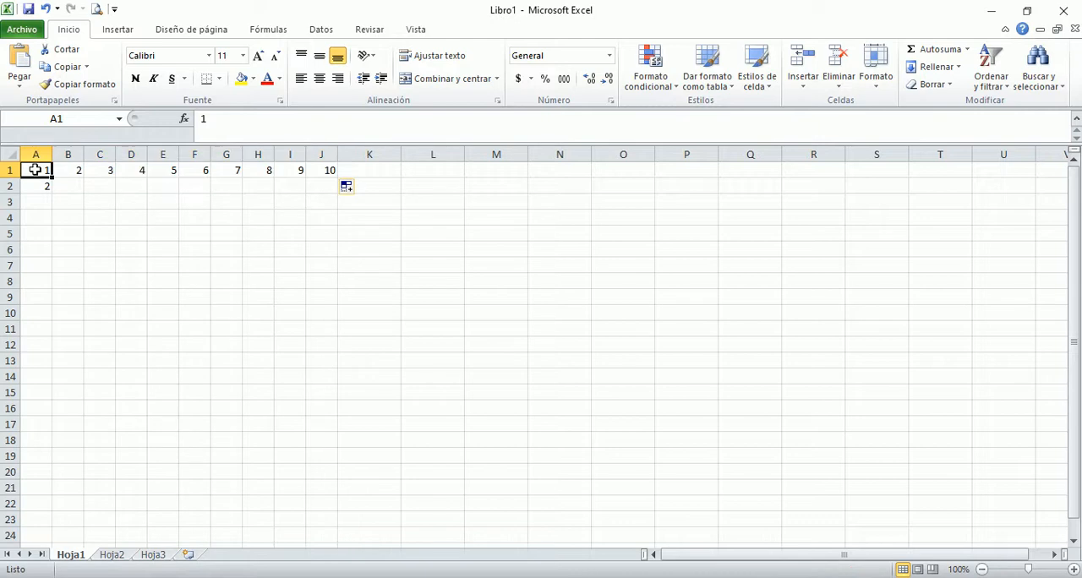
pyautogui.hotkey('shift', 'Down')
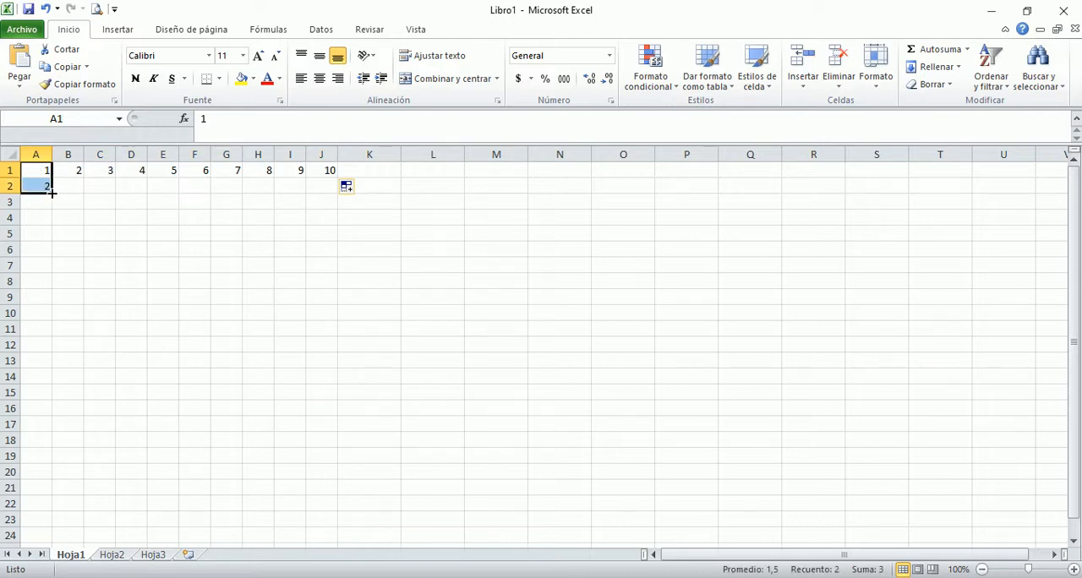
pyautogui.moveTo(52, 194); pyautogui.dragTo(45, 322)
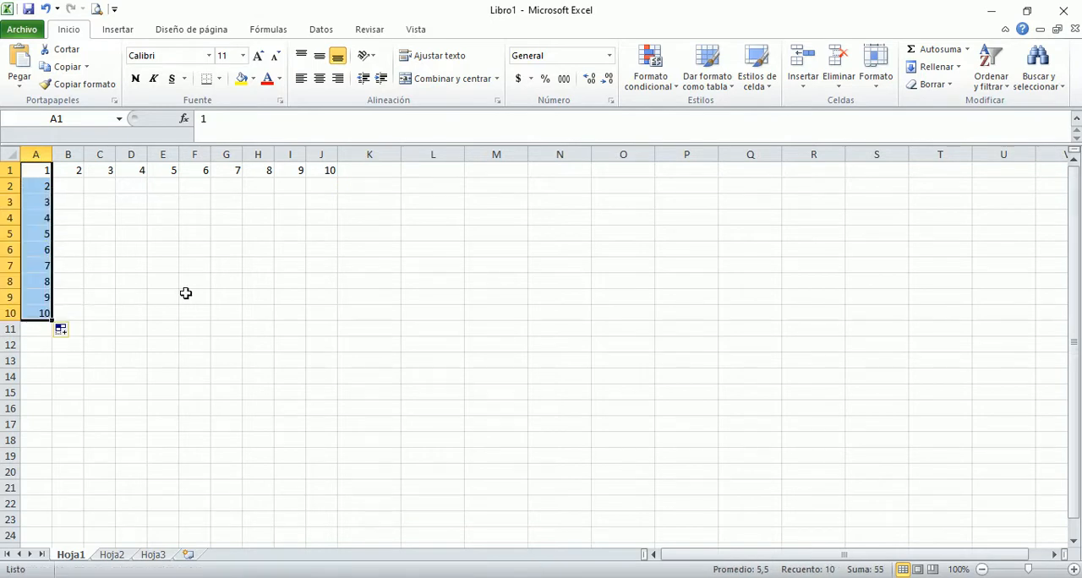
pyautogui.click(72, 188)
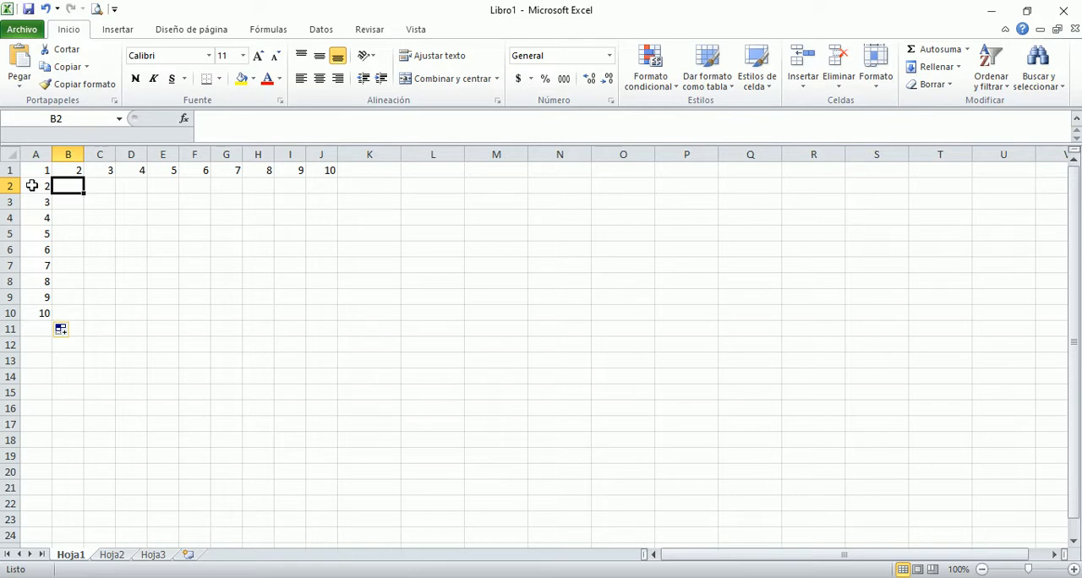
pyautogui.click(37, 203)
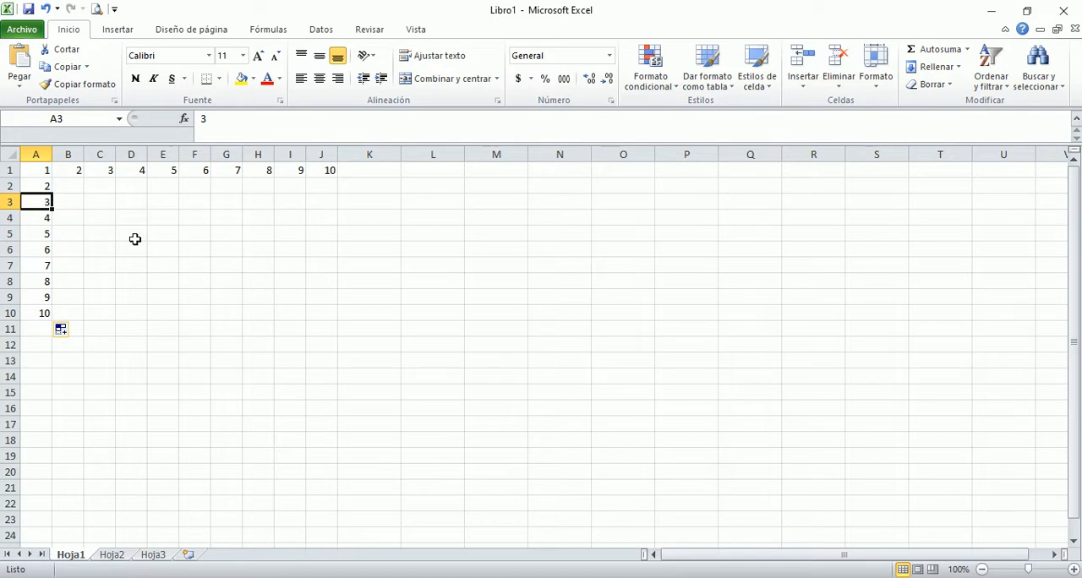
pyautogui.press('Up')
pyautogui.press('Right')
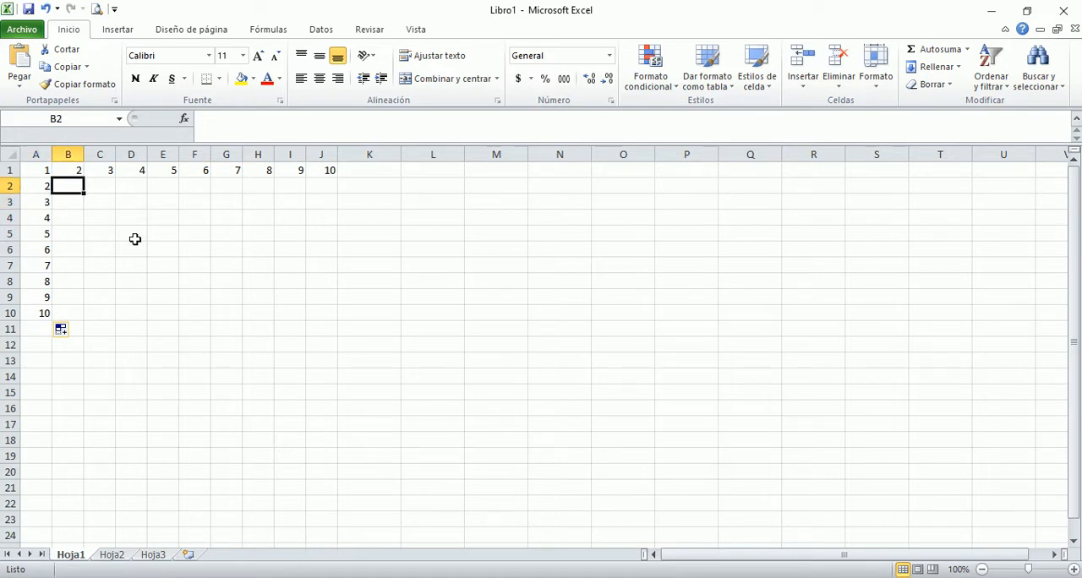
# Step: Apply all borders to the 10 by 10 table range A1:J10
pyautogui.press('Up')
pyautogui.press('Left')
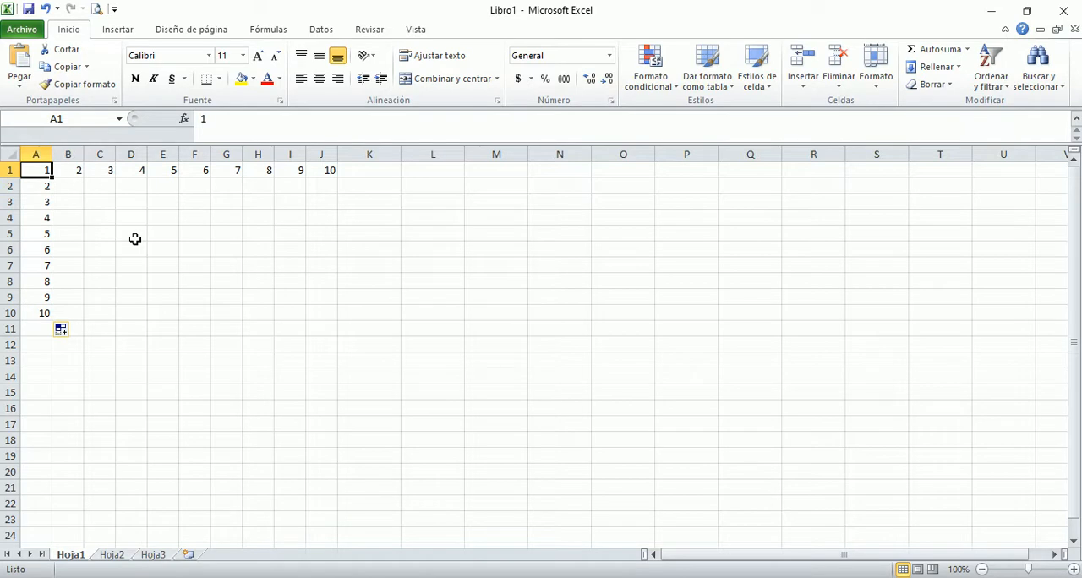
pyautogui.hotkey('shift', 'Down')
pyautogui.hotkey('shift', 'Down')
pyautogui.hotkey('shift', 'Down')
pyautogui.hotkey('shift', 'Down')
pyautogui.hotkey('shift', 'Down')
pyautogui.hotkey('shift', 'Down')
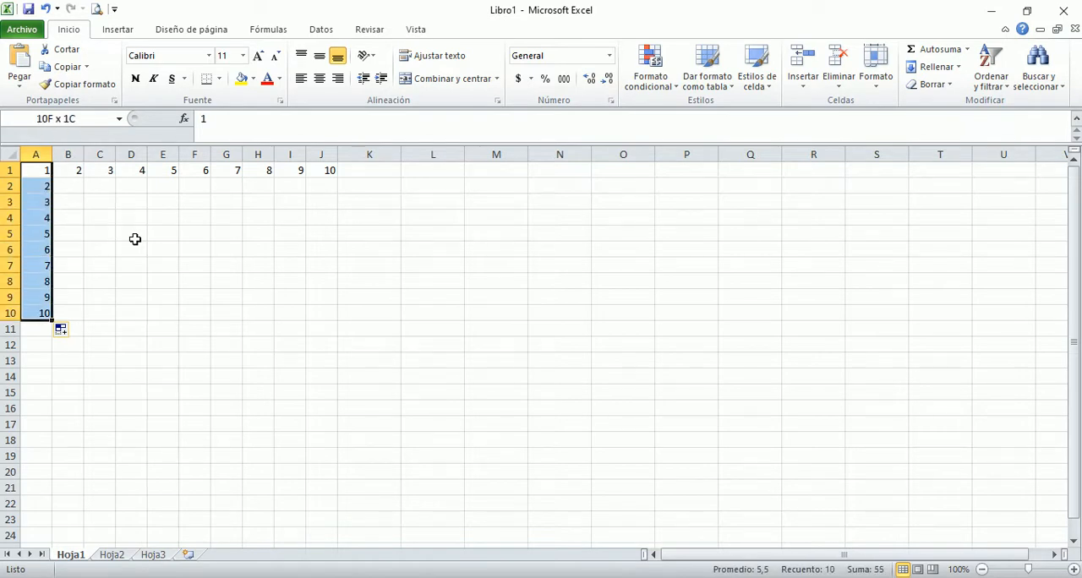
pyautogui.hotkey('shift', 'Right')
pyautogui.hotkey('shift', 'Right')
pyautogui.hotkey('shift', 'Right')
pyautogui.hotkey('shift', 'Right')
pyautogui.hotkey('shift', 'Right')
pyautogui.hotkey('shift', 'Right')
pyautogui.hotkey('shift', 'Right')
pyautogui.hotkey('shift', 'Right')
pyautogui.hotkey('shift', 'Right')
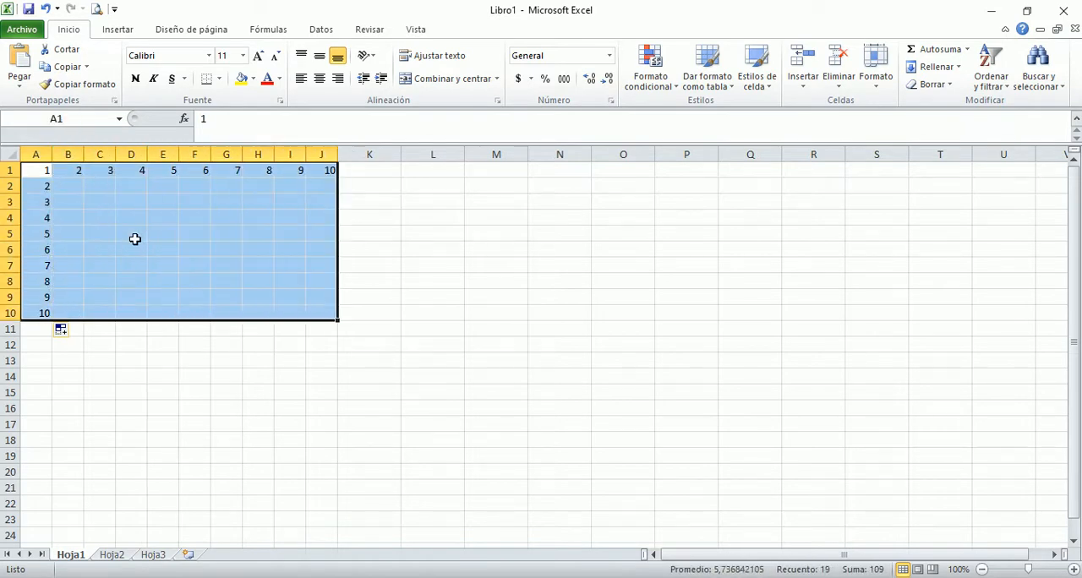
pyautogui.click(219, 79)
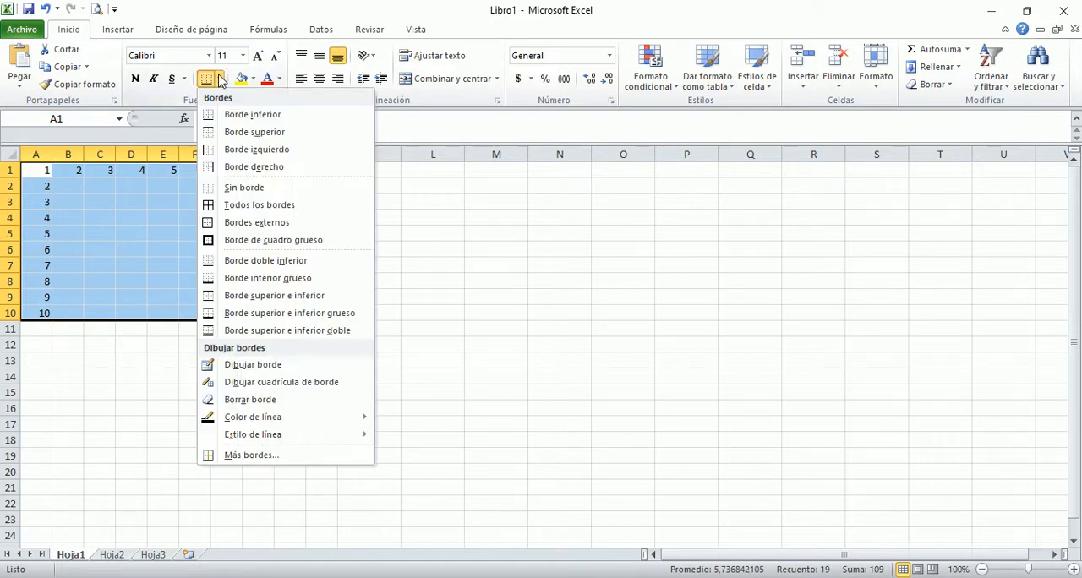
pyautogui.click(248, 205)
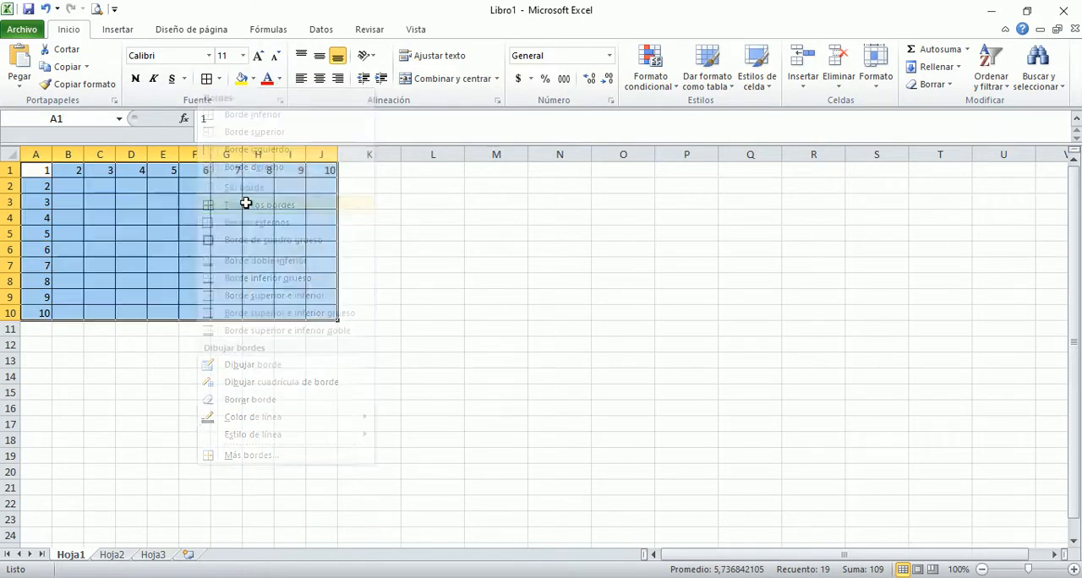
# Step: Make the header numbers in the first row, A1:J1, bold
pyautogui.click(75, 185)
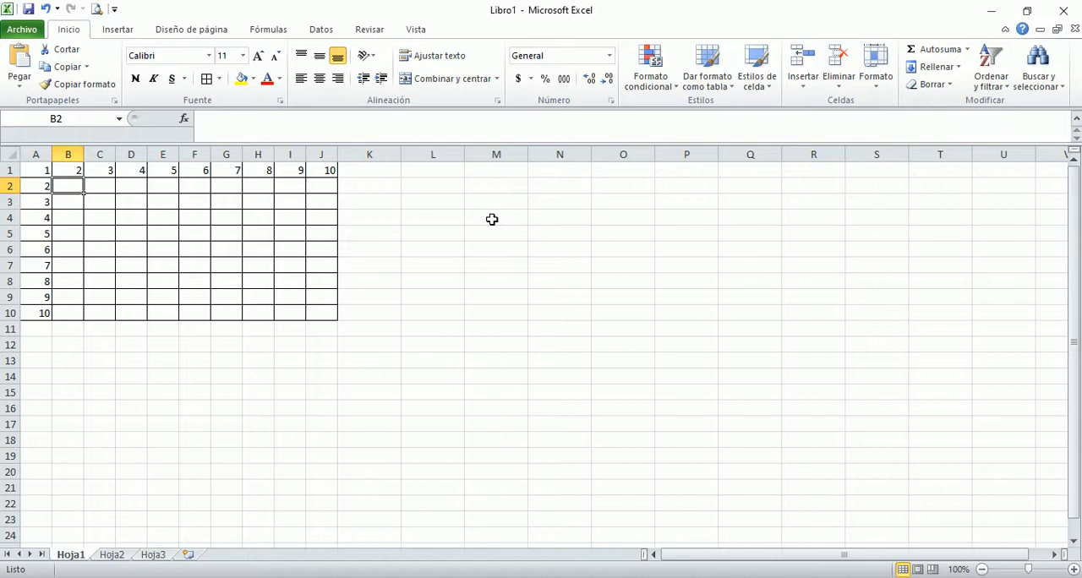
pyautogui.press('Left')
pyautogui.press('Up')
pyautogui.hotkey('shift', 'Right')
pyautogui.hotkey('shift', 'Right')
pyautogui.hotkey('shift', 'Right')
pyautogui.hotkey('shift', 'Right')
pyautogui.hotkey('shift', 'Right')
pyautogui.hotkey('shift', 'Right')
pyautogui.hotkey('shift', 'Right')
pyautogui.hotkey('shift', 'Right')
pyautogui.hotkey('shift', 'Right')
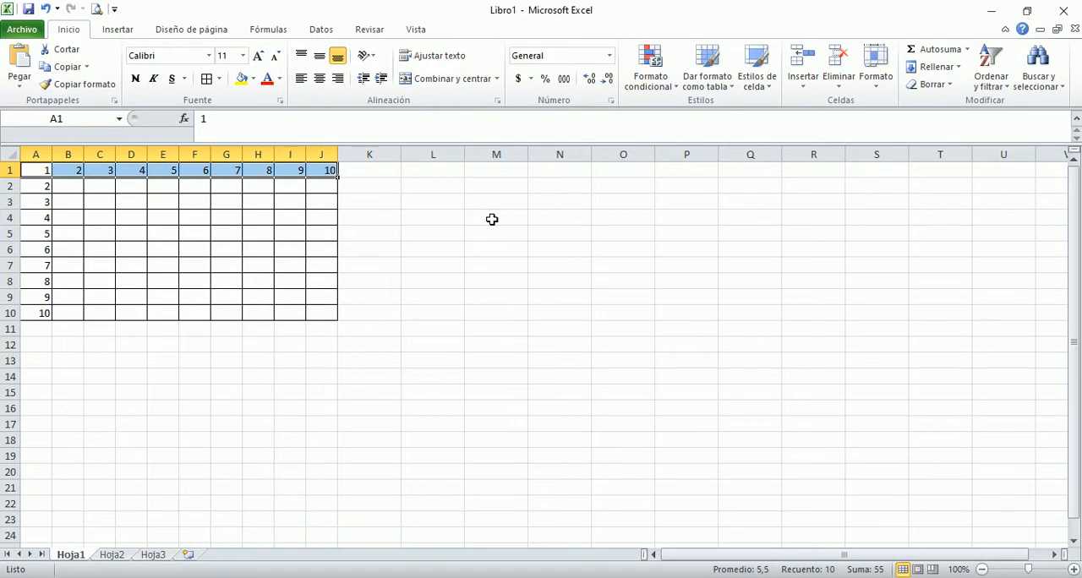
pyautogui.hotkey('ctrl', 'n')
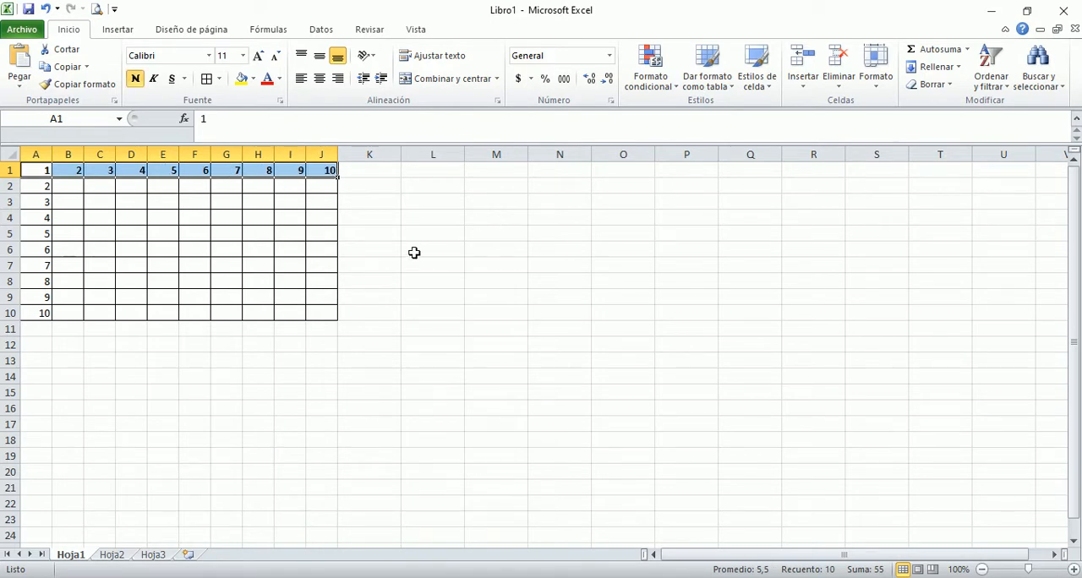
# Step: Make the header numbers in the first column, A1:A10, bold
pyautogui.click(35, 171)
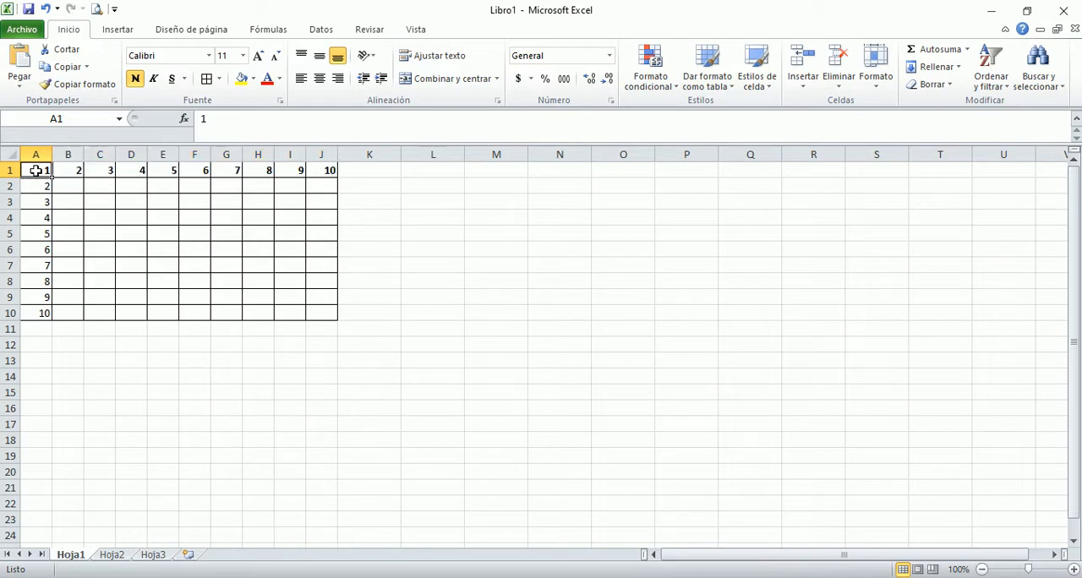
pyautogui.hotkey('shift', 'Down')
pyautogui.hotkey('shift', 'Down')
pyautogui.hotkey('shift', 'Down')
pyautogui.hotkey('shift', 'Down')
pyautogui.hotkey('shift', 'Down')
pyautogui.hotkey('shift', 'Down')
pyautogui.hotkey('shift', 'Down')
pyautogui.hotkey('shift', 'Down')
pyautogui.hotkey('shift', 'Down')
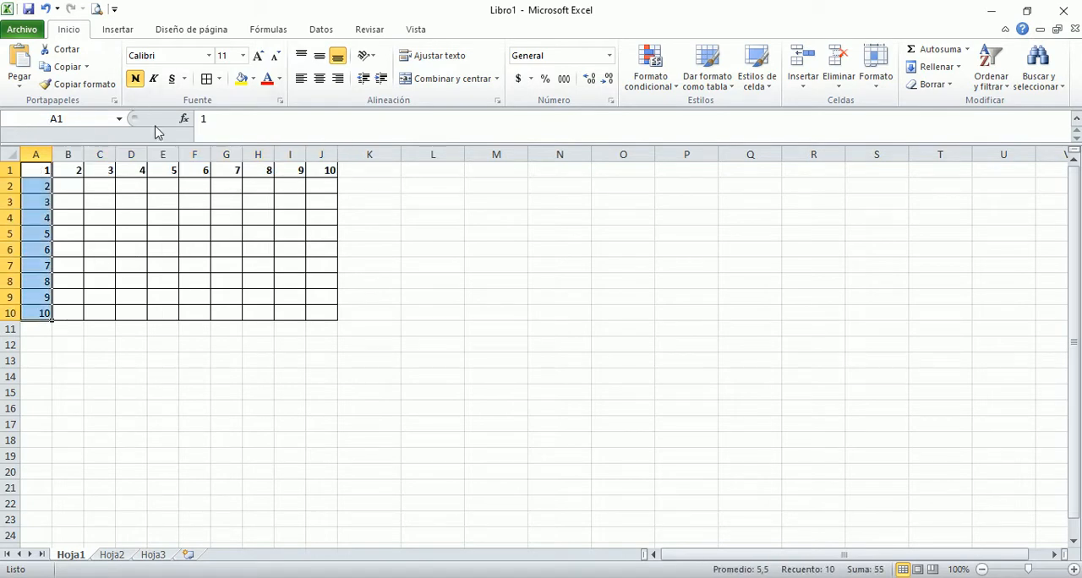
pyautogui.hotkey('ctrl', 'n')
pyautogui.hotkey('ctrl', 'n')
# Step: Enter the formula =A2*B1 in cell B2 to multiply the row header by the column header
pyautogui.click(71, 189)
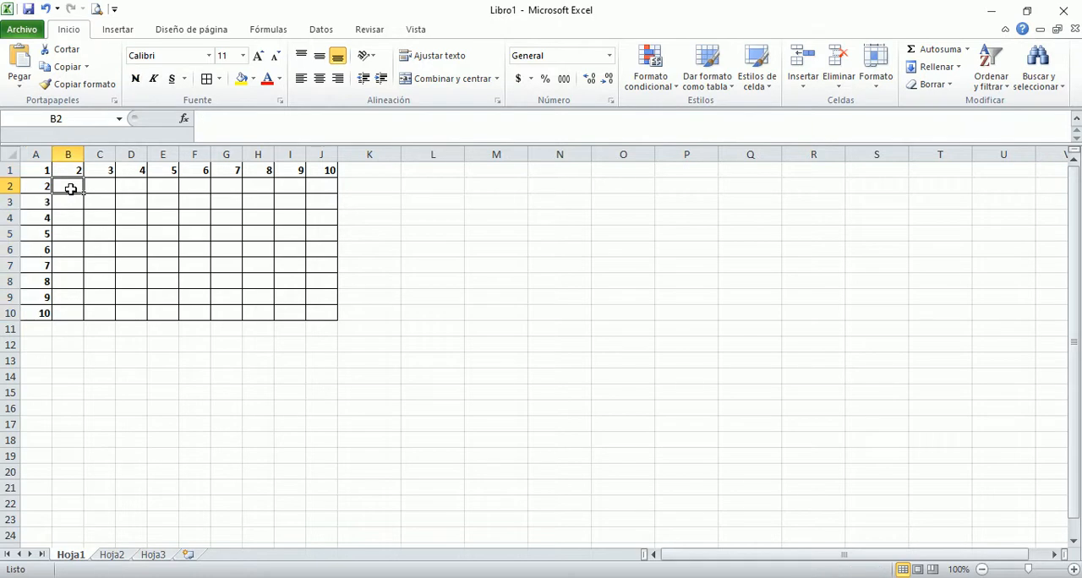
pyautogui.write('=')
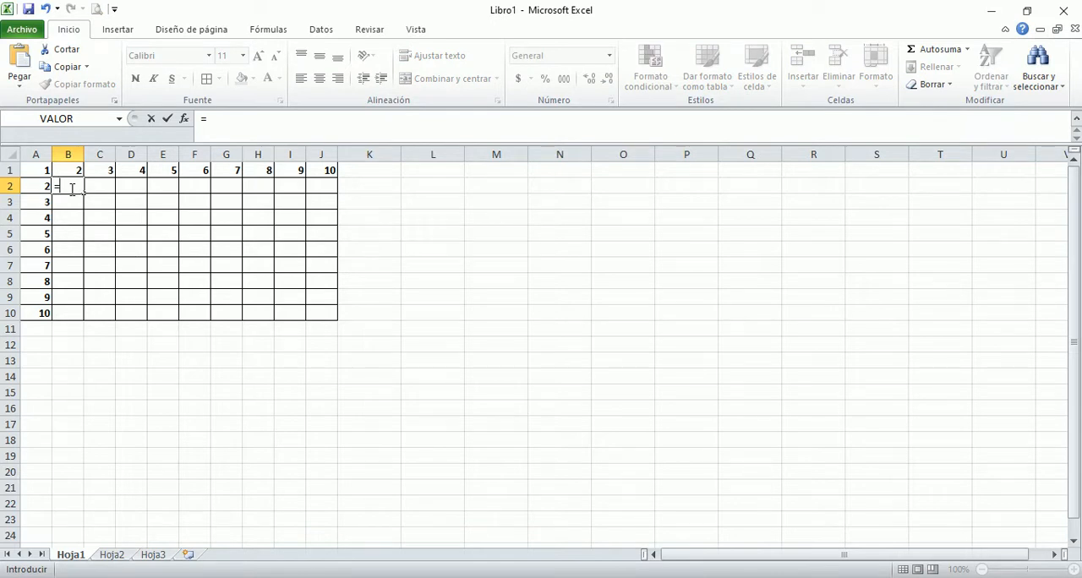
pyautogui.press('Left')
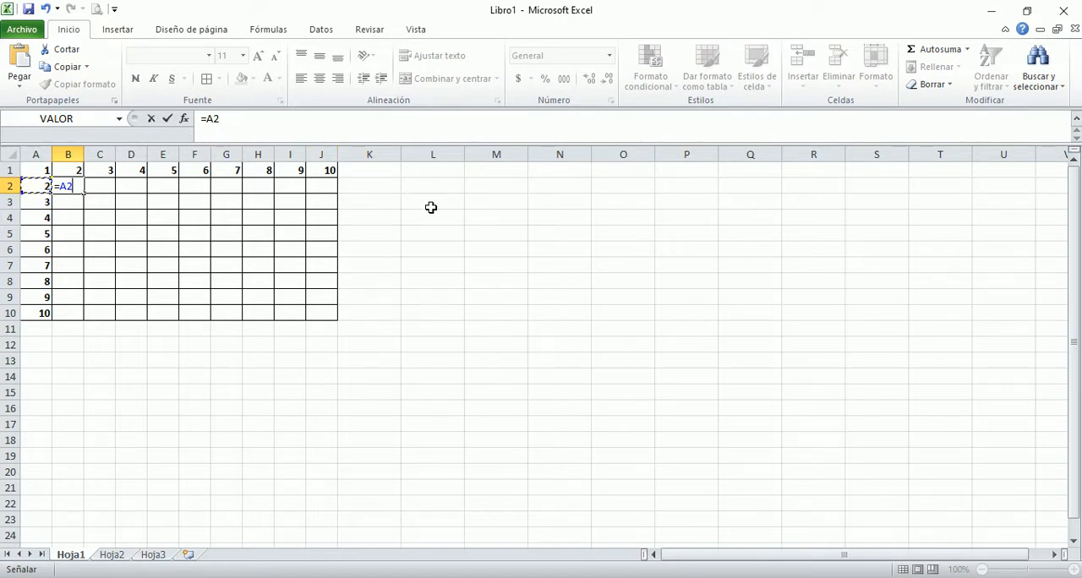
pyautogui.write('*')
pyautogui.click(74, 168)
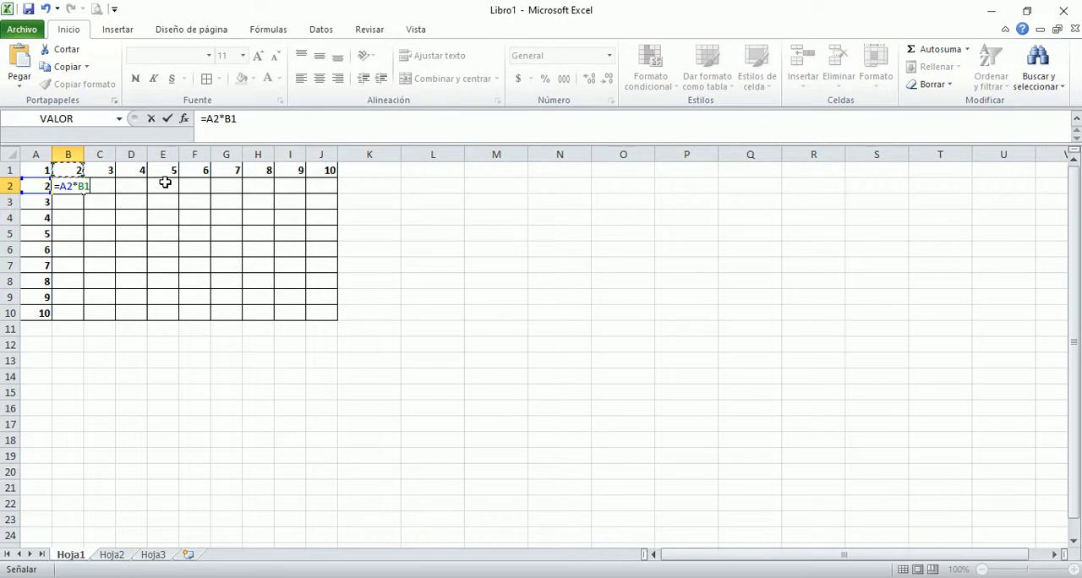
pyautogui.press('Return')
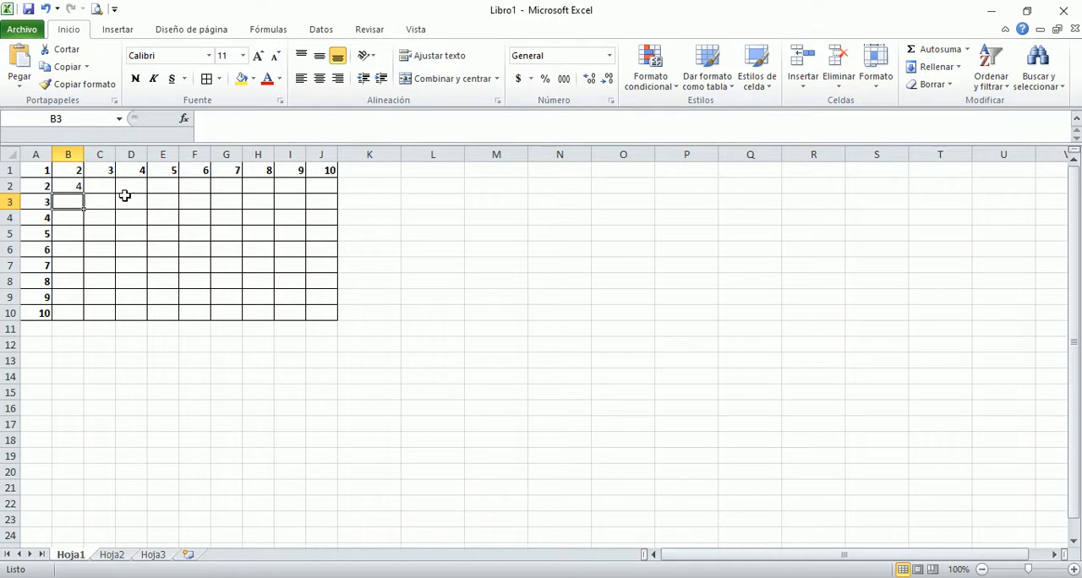
# Step: Examine the formula in B2 and the cells of row 2 up to J2 that it has to cover
pyautogui.click(66, 184)
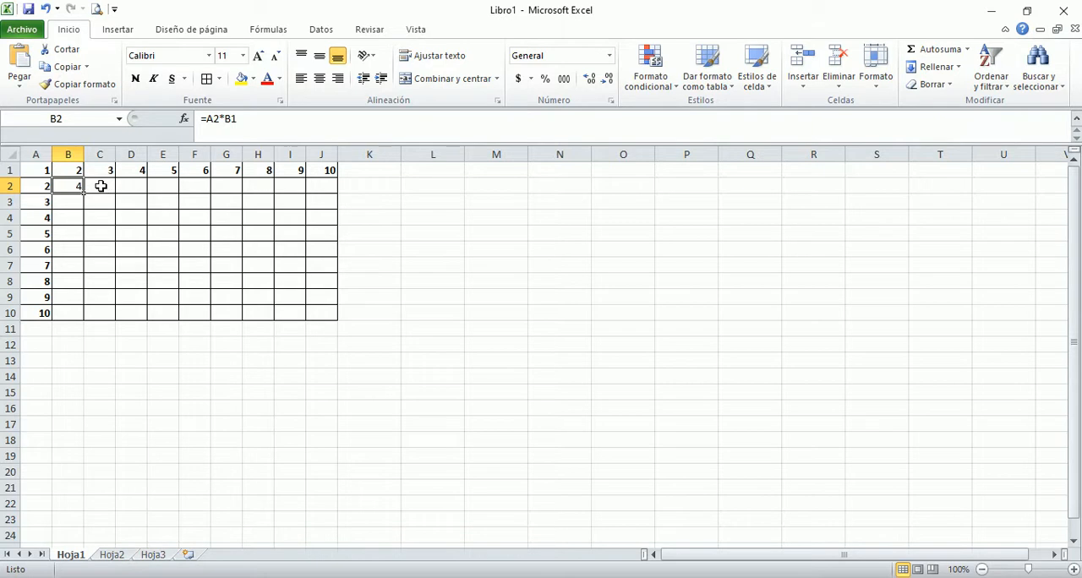
pyautogui.click(93, 185)
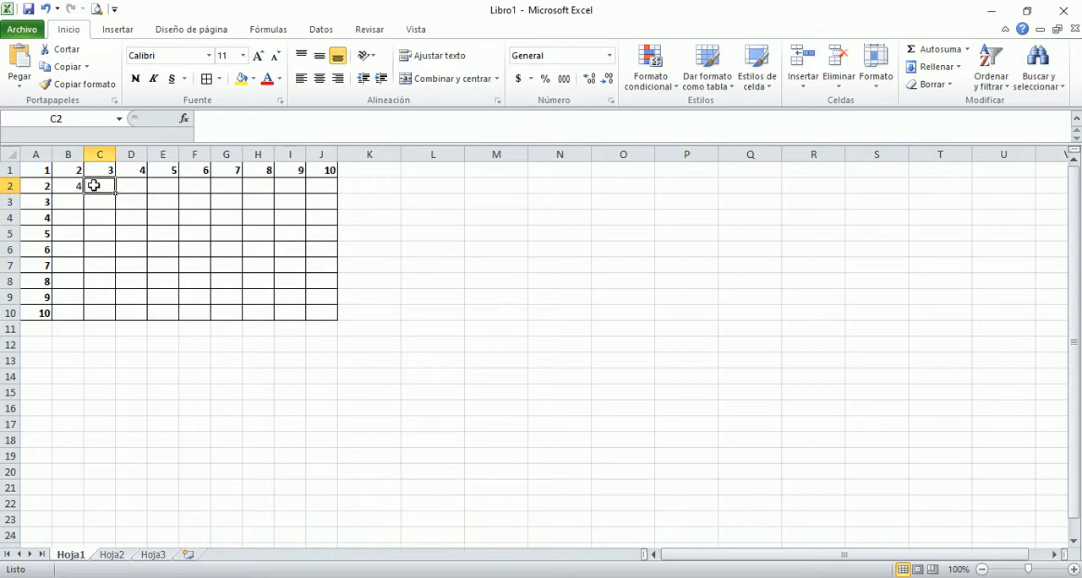
pyautogui.press('Right')
pyautogui.press('Right')
pyautogui.press('Right')
pyautogui.press('Left')
pyautogui.press('Left')
pyautogui.press('Left')
pyautogui.press('Right')
pyautogui.press('Right')
pyautogui.press('Right')
pyautogui.press('Right')
pyautogui.press('Right')
pyautogui.press('Right')
pyautogui.press('Right')
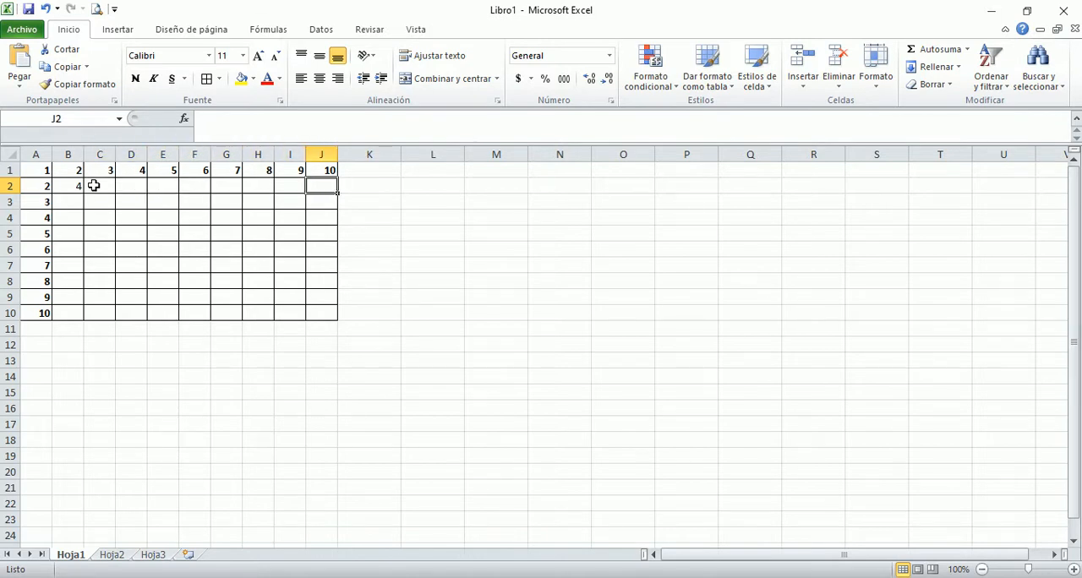
pyautogui.press('Left')
pyautogui.press('Left')
pyautogui.press('Left')
pyautogui.press('Left')
pyautogui.press('Left')
pyautogui.press('Left')
pyautogui.press('Left')
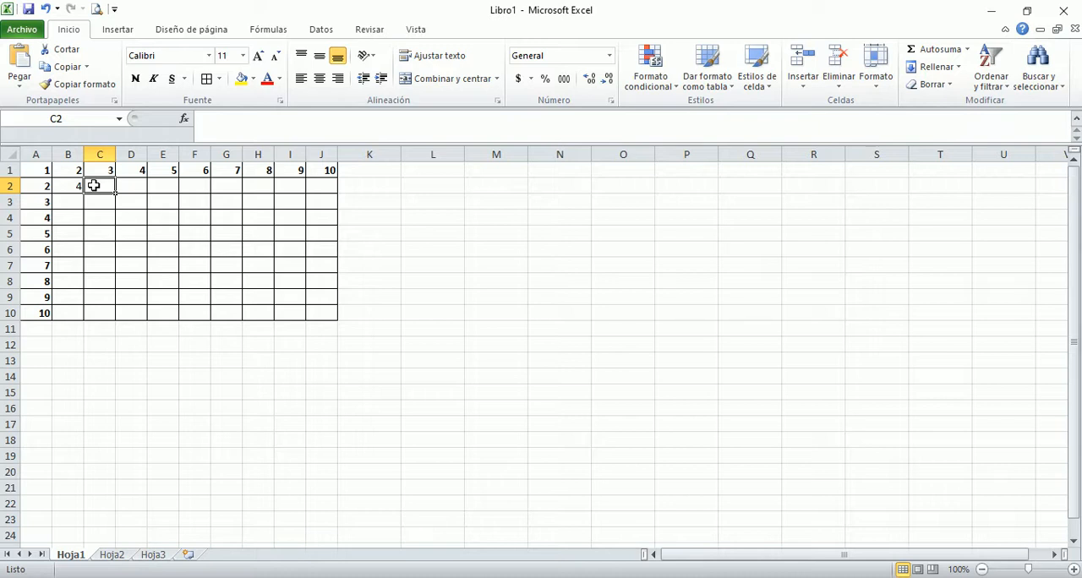
pyautogui.press('Left')
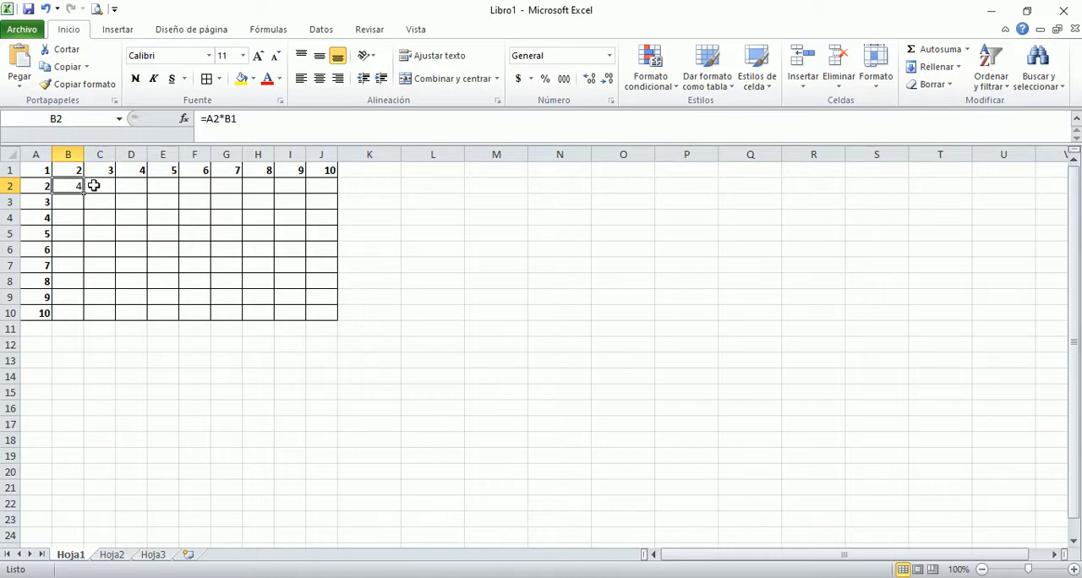
pyautogui.click(240, 118)
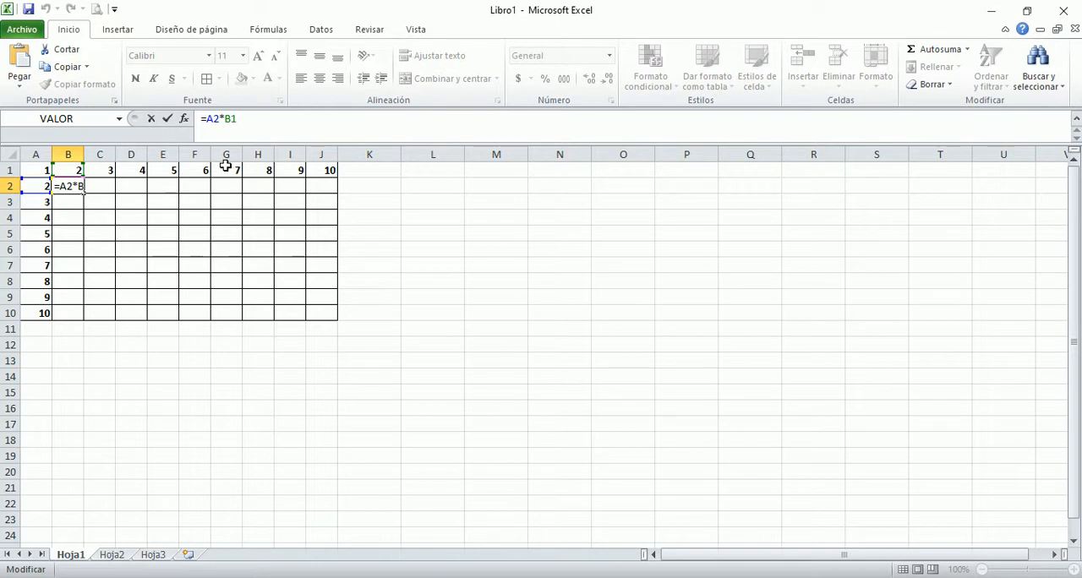
pyautogui.press('Return')
# Step: Make the A2 reference in B2's formula absolute so that it reads =$A$2*B1
pyautogui.click(70, 184)
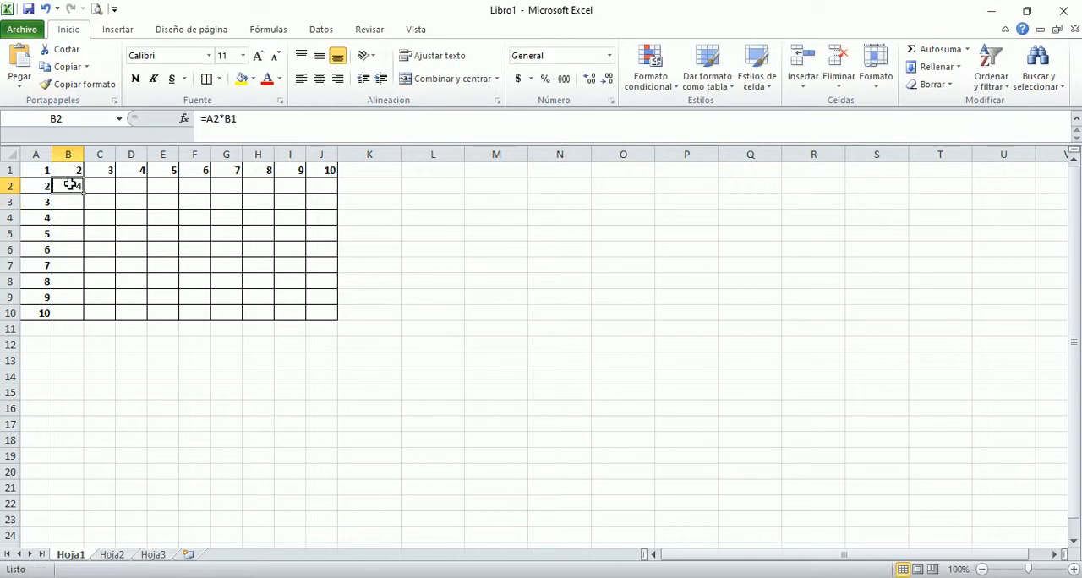
pyautogui.doubleClick(70, 184)
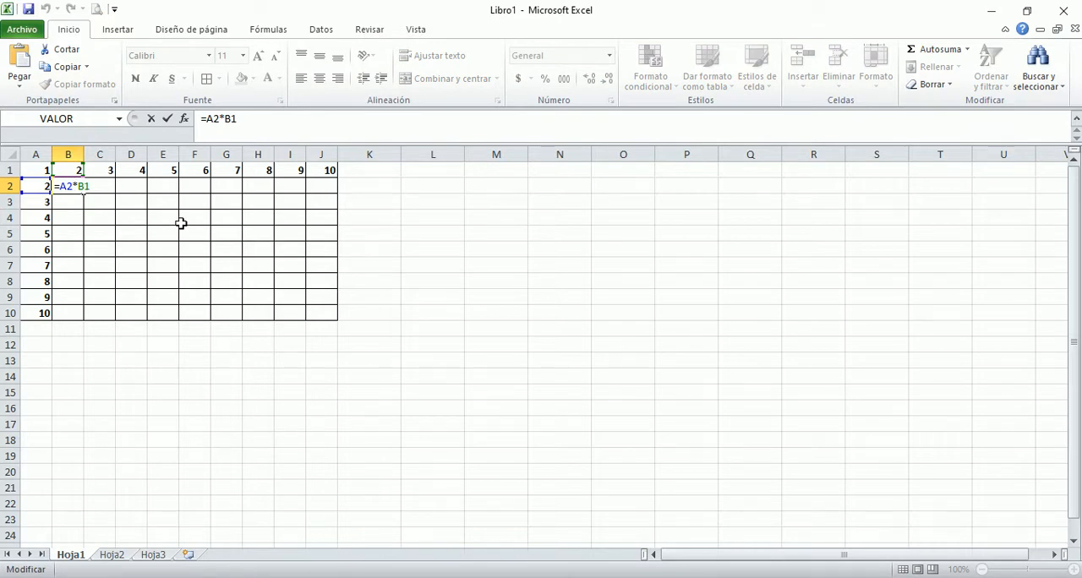
pyautogui.press('Left')
pyautogui.press('Left')
pyautogui.press('Left')
pyautogui.press('Left')
pyautogui.press('Left')
pyautogui.write('$')
pyautogui.press('Right')
pyautogui.write('$')
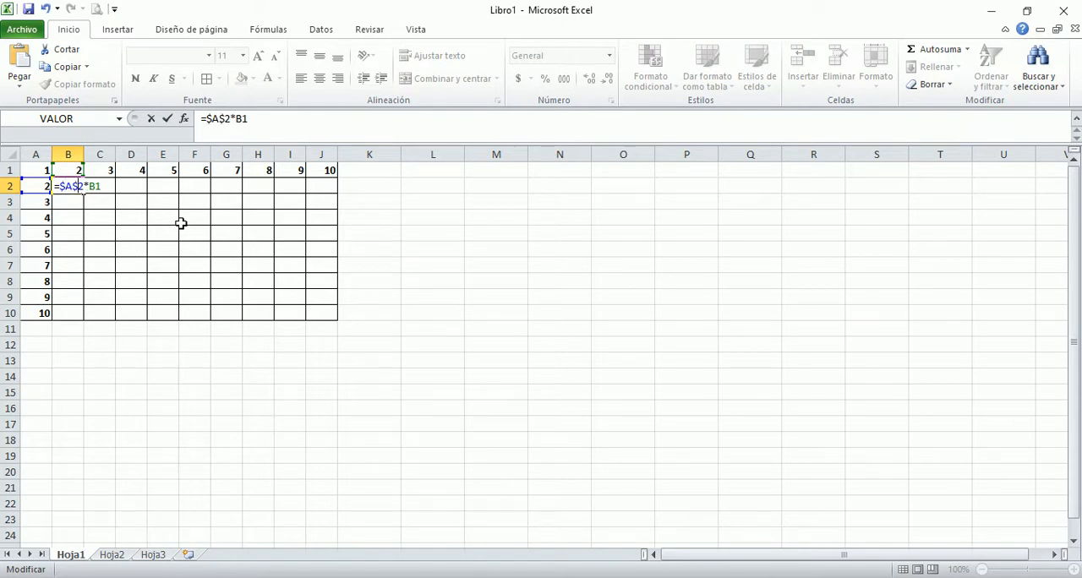
pyautogui.press('Return')
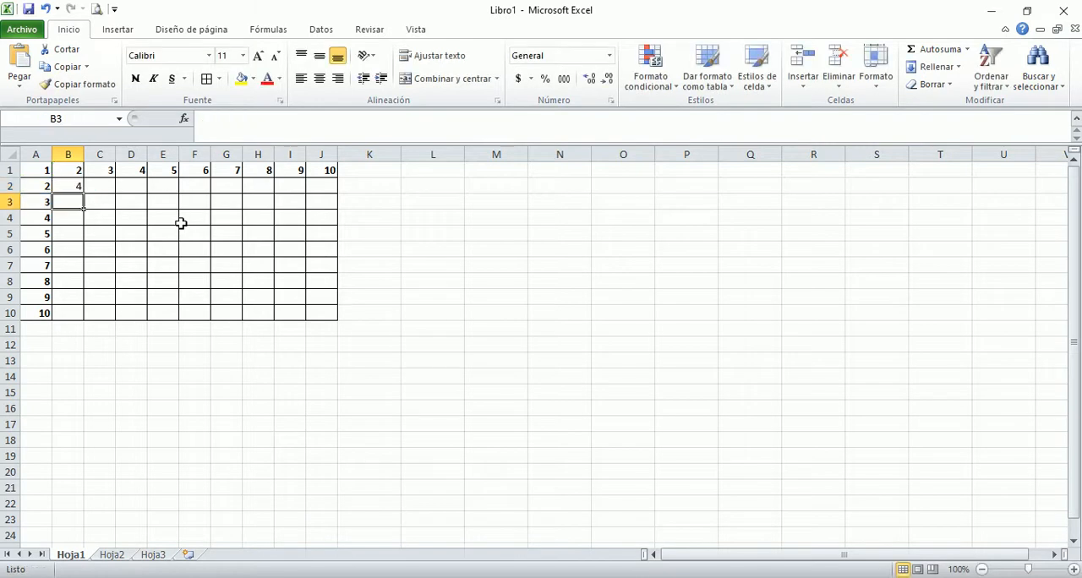
# Step: Fill the formula from B2 across row 2 to J2
pyautogui.click(60, 184)
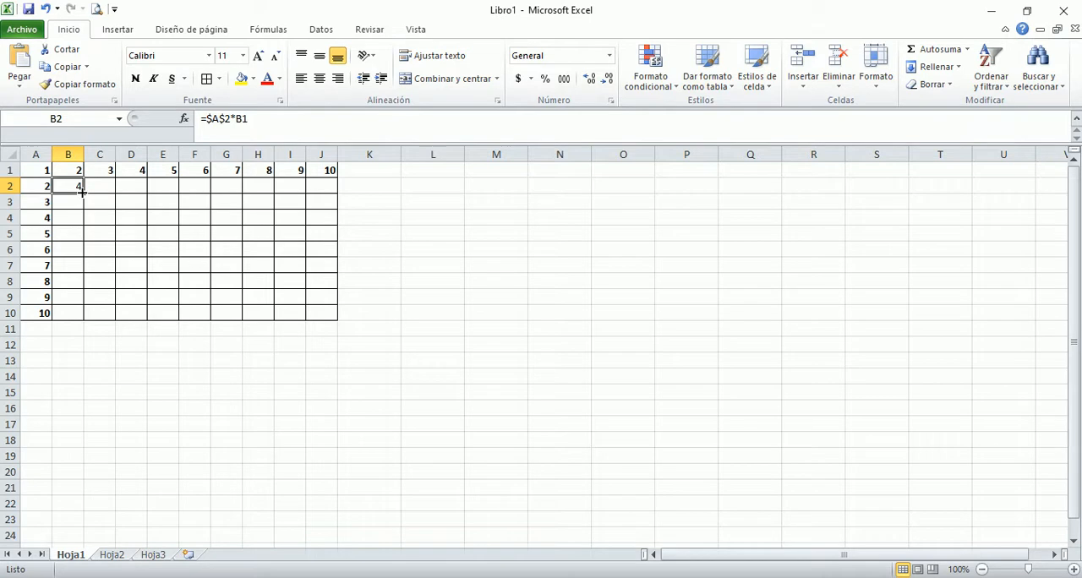
pyautogui.moveTo(82, 193); pyautogui.dragTo(335, 194)
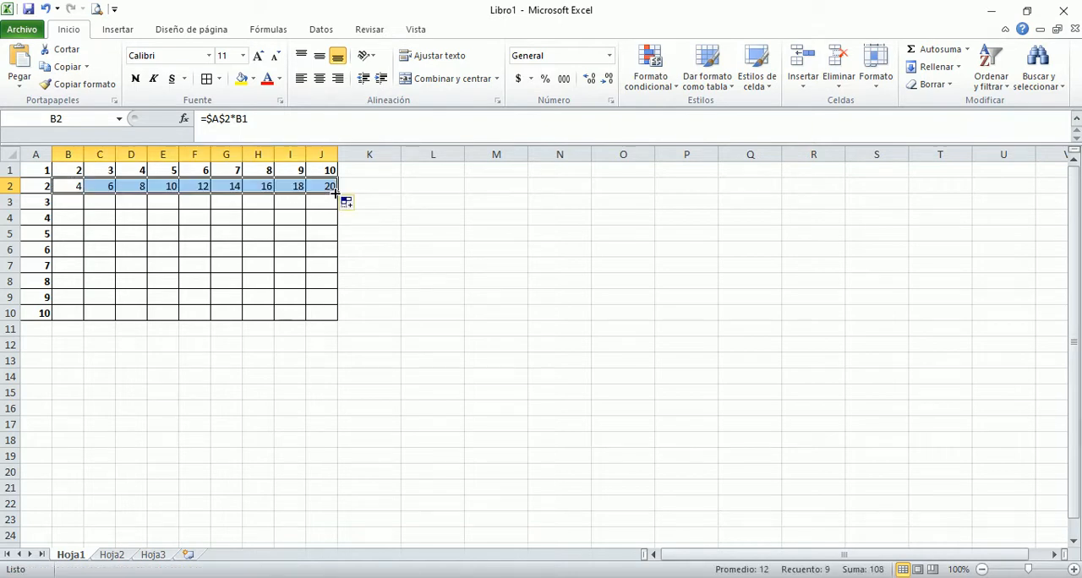
# Step: Enter the formula =A3*B1 in B3 and fill it across row 3 to J3
pyautogui.click(68, 203)
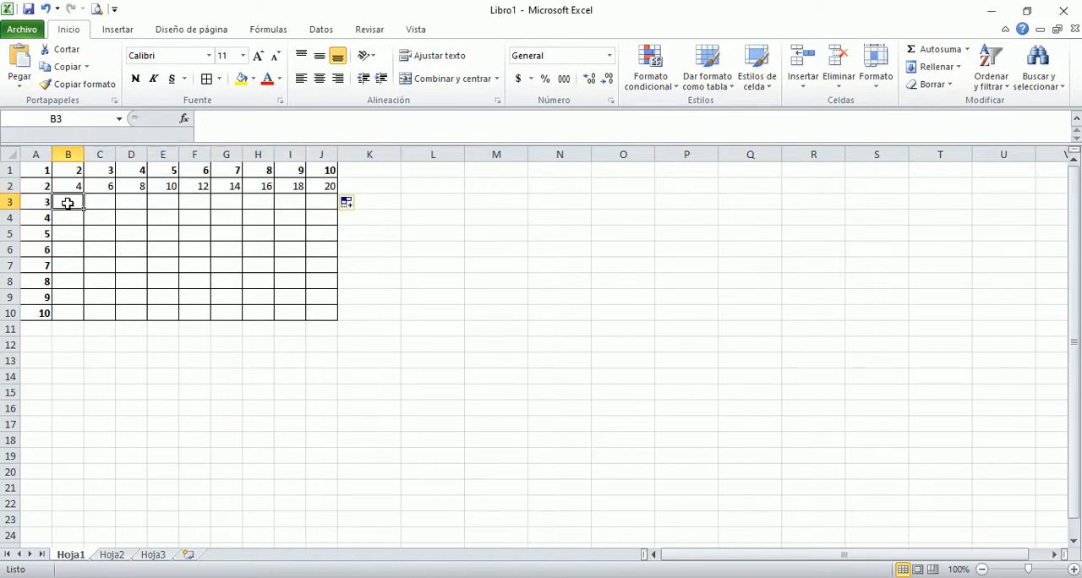
pyautogui.write('=')
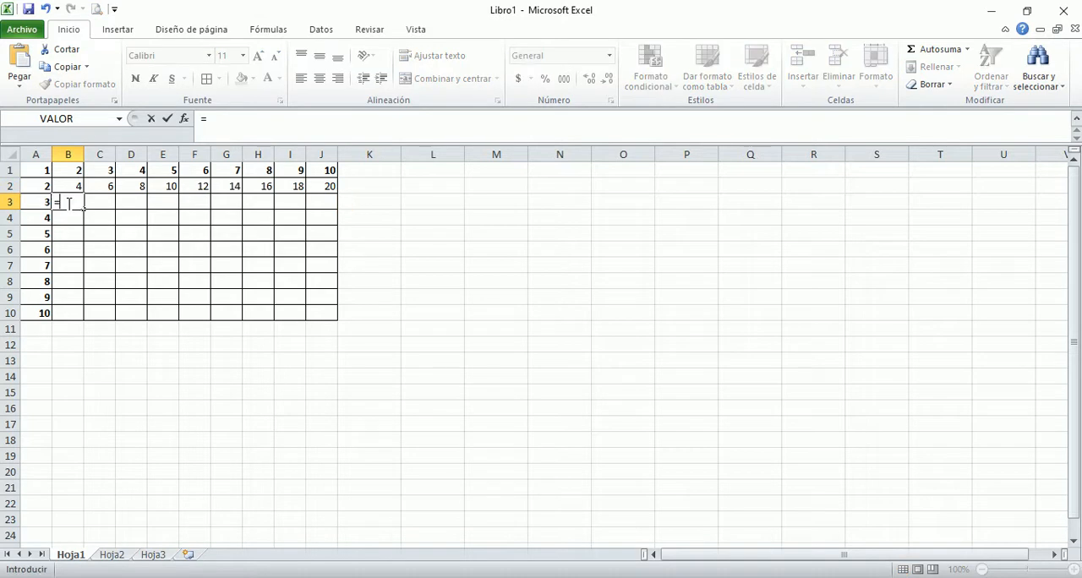
pyautogui.press('Left')
pyautogui.write('*')
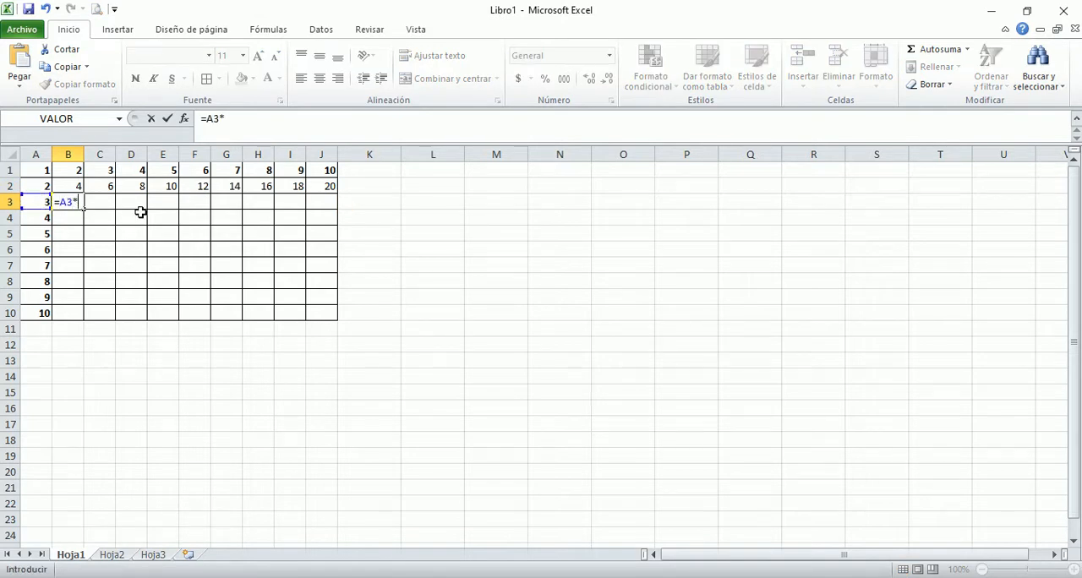
pyautogui.click(70, 170)
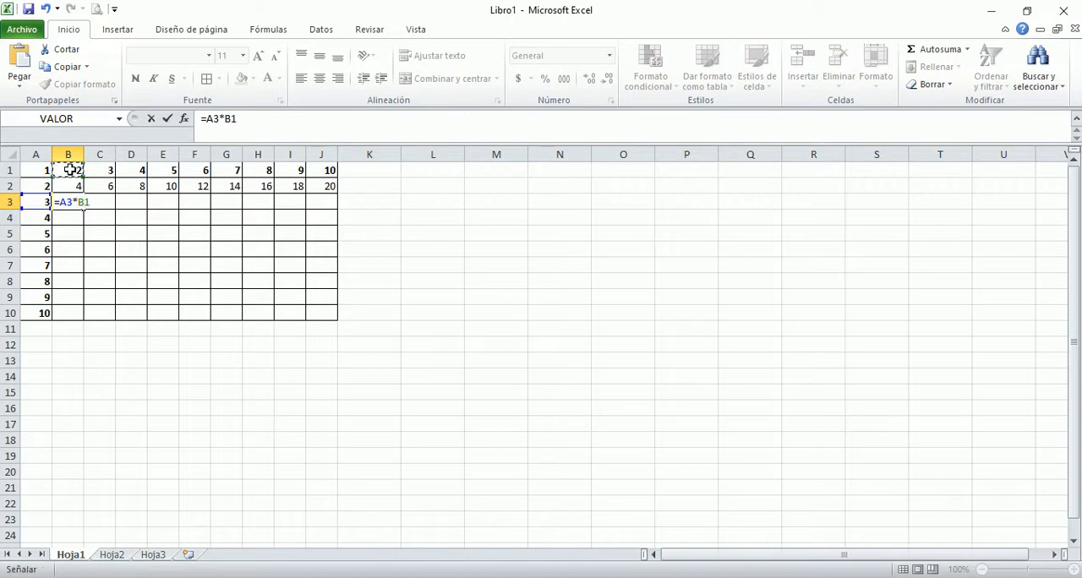
pyautogui.press('Return')
pyautogui.click(75, 201)
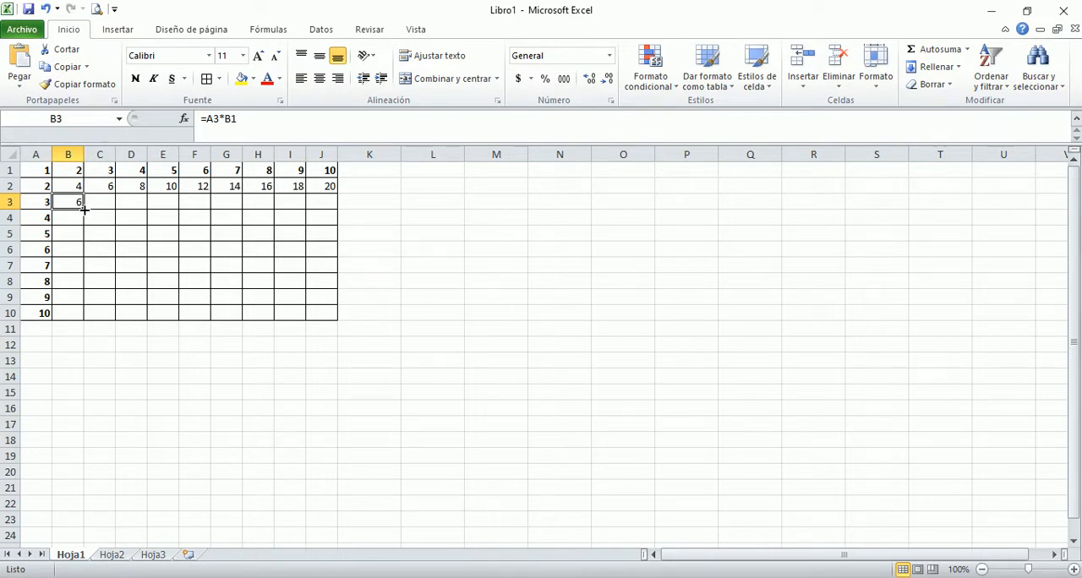
pyautogui.moveTo(84, 210); pyautogui.dragTo(329, 212)
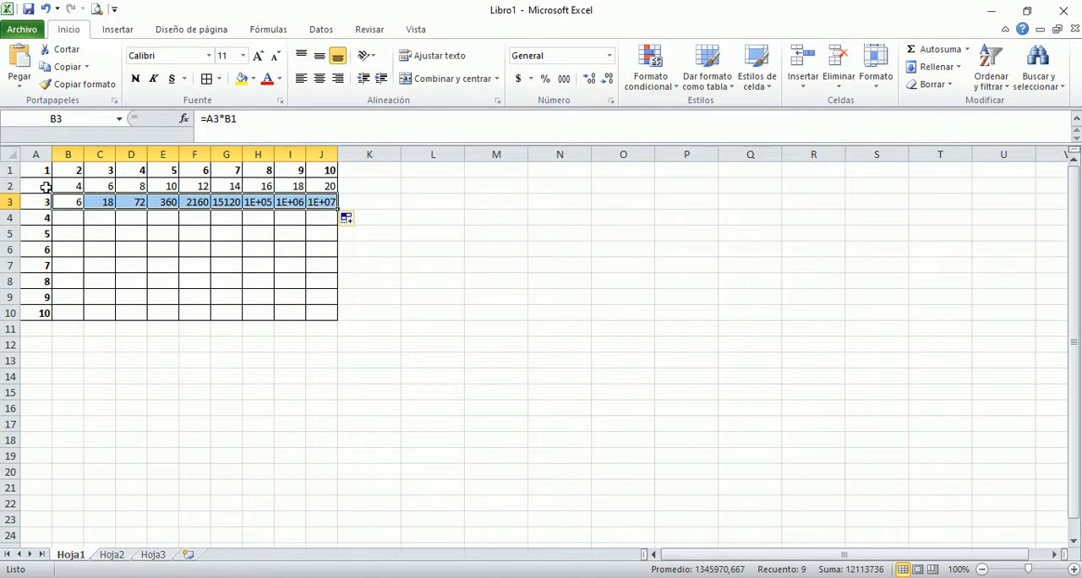
# Step: Check the cell references in the row 3 formulas from B3 to E3
pyautogui.click(94, 203)
pyautogui.press('Left')
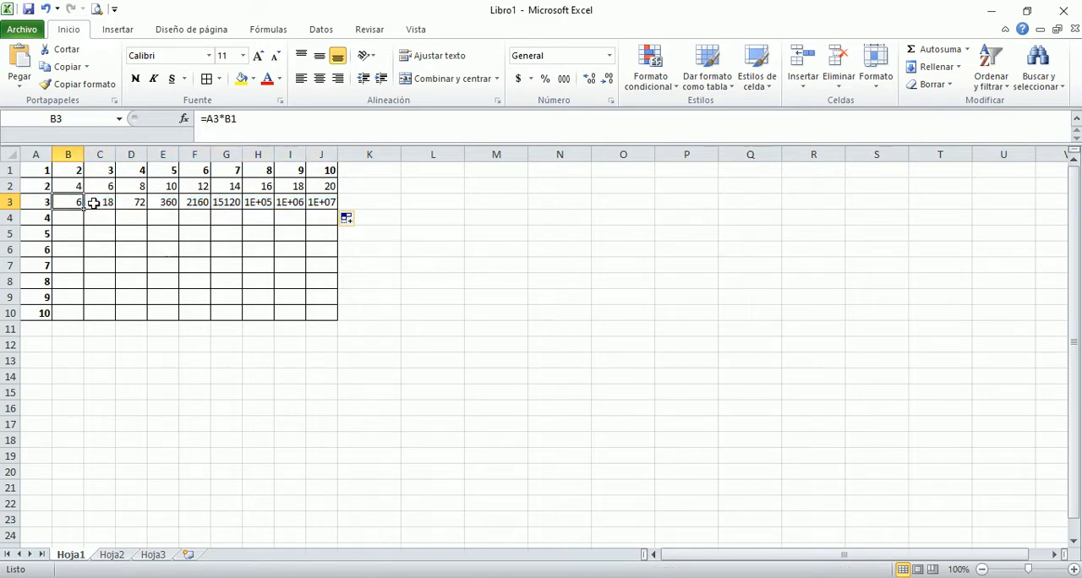
pyautogui.click(93, 202)
pyautogui.press('Right')
pyautogui.press('Right')
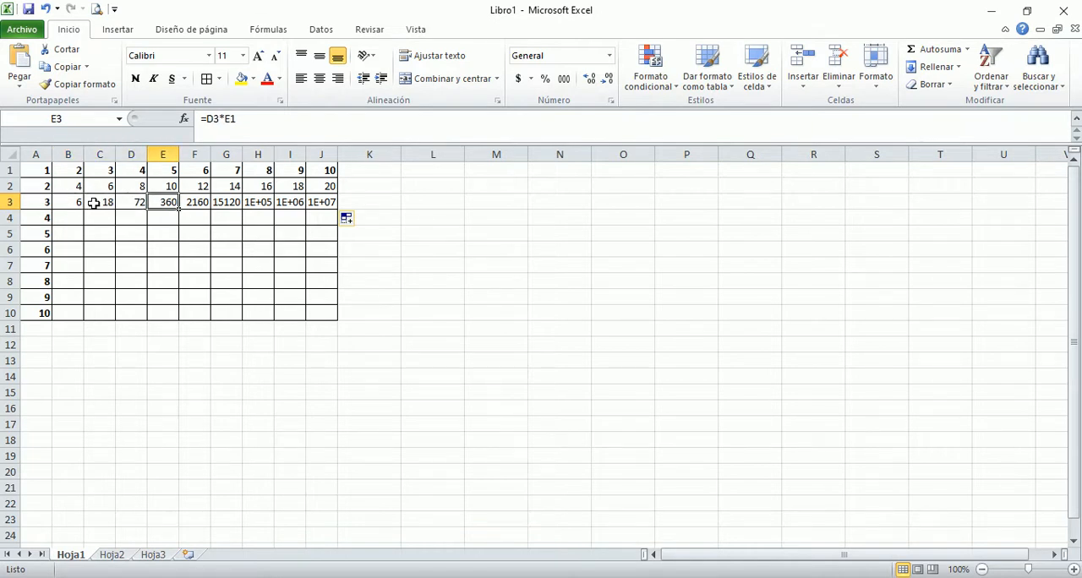
# Step: Inspect the row 3 formulas cell by cell, starting from B3, to compare how the first reference shifts across the row
pyautogui.press('Left')
pyautogui.press('Left')
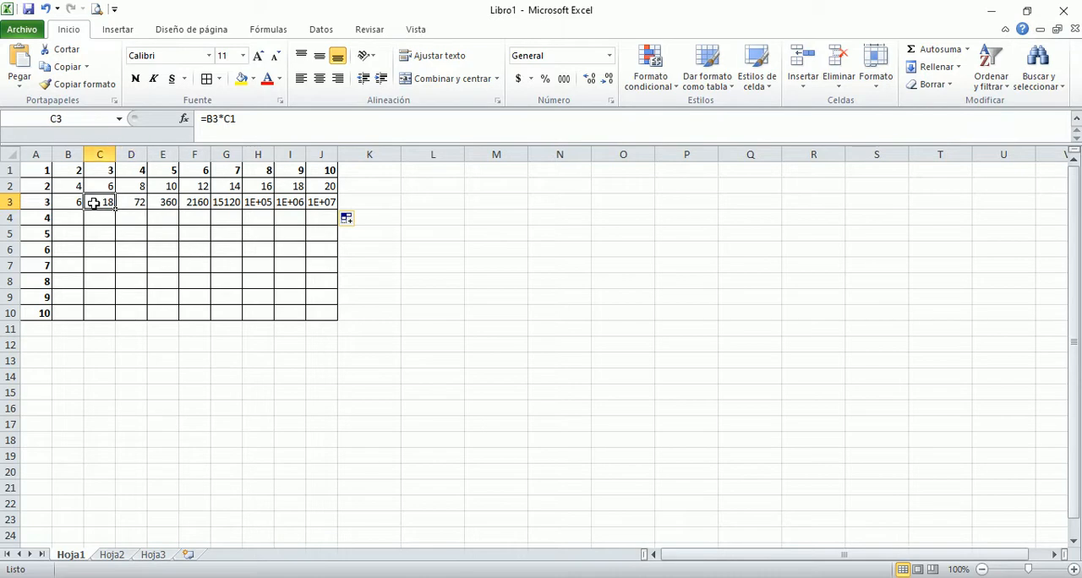
pyautogui.press('Left')
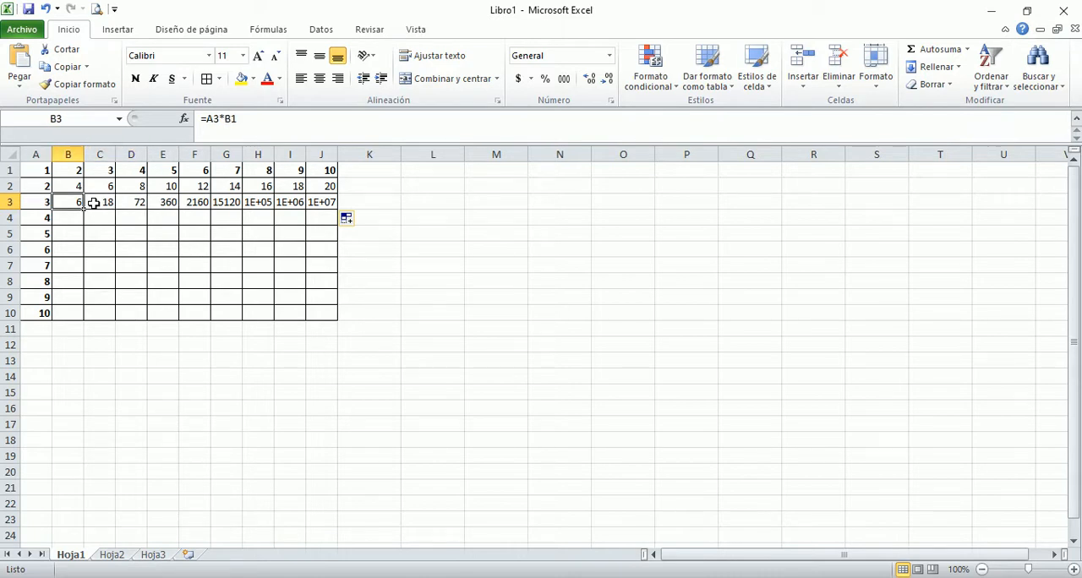
pyautogui.press('Right')
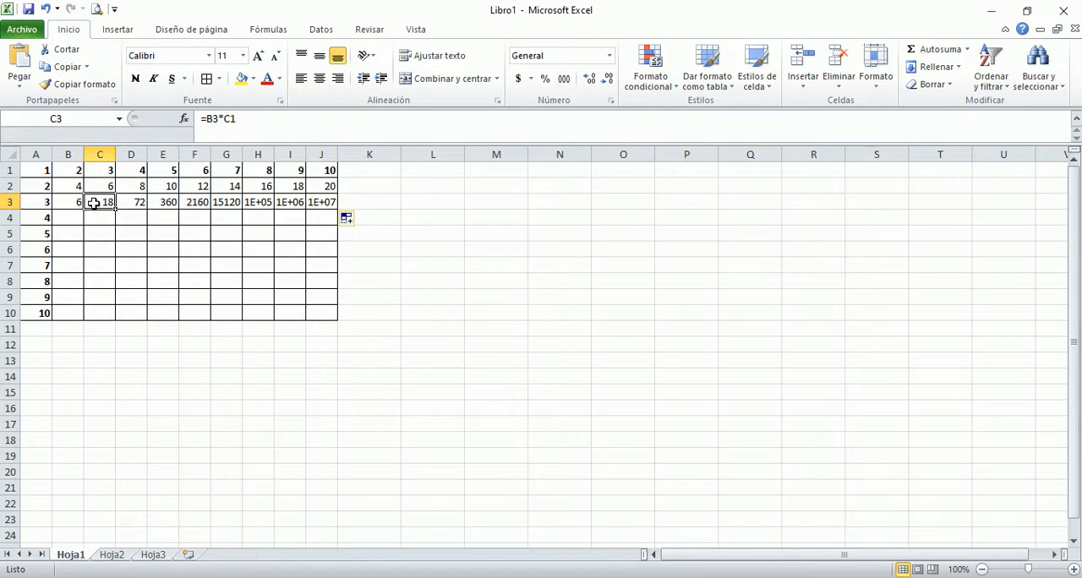
pyautogui.press('Right')
pyautogui.press('Right')
pyautogui.press('Right')
pyautogui.press('Right')
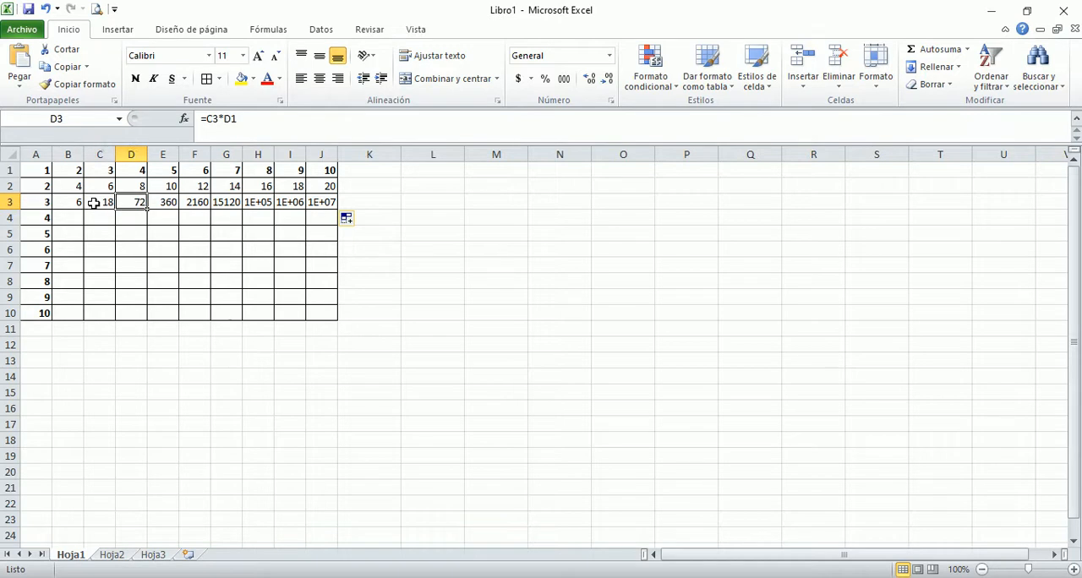
pyautogui.press('Right')
pyautogui.press('Right')
pyautogui.press('Right')
pyautogui.press('Left')
pyautogui.press('Left')
pyautogui.press('Left')
pyautogui.press('Left')
pyautogui.press('Left')
pyautogui.press('Left')
pyautogui.press('Left')
pyautogui.press('Left')
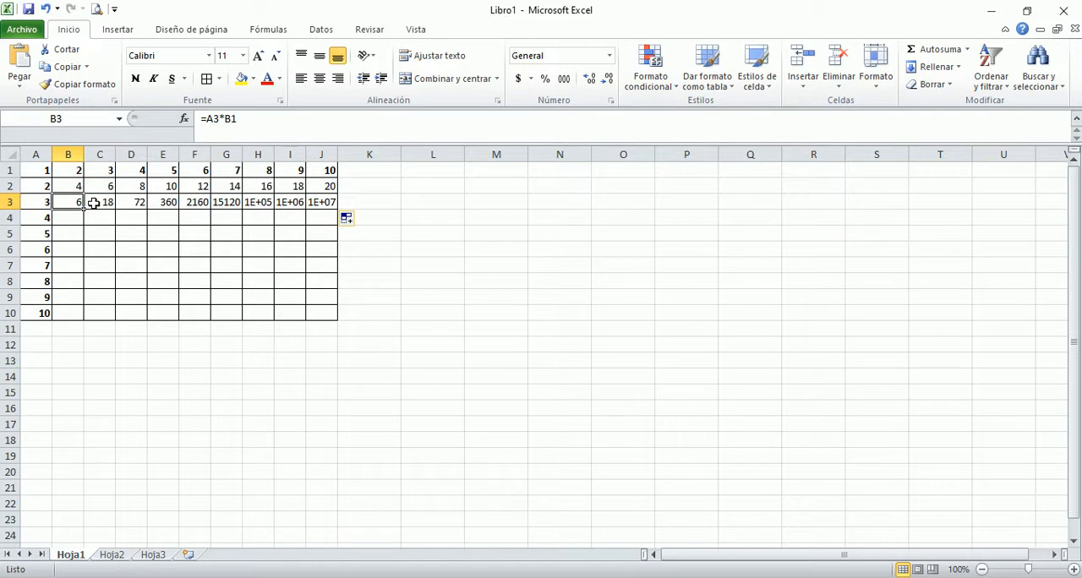
# Step: Make the A3 reference absolute in B3 so the formula reads =$A$3*B1, and fill it across row 3 to J3
pyautogui.press('F2')
pyautogui.press('Left')
pyautogui.press('Left')
pyautogui.press('Left')
pyautogui.press('Left')
pyautogui.press('Left')
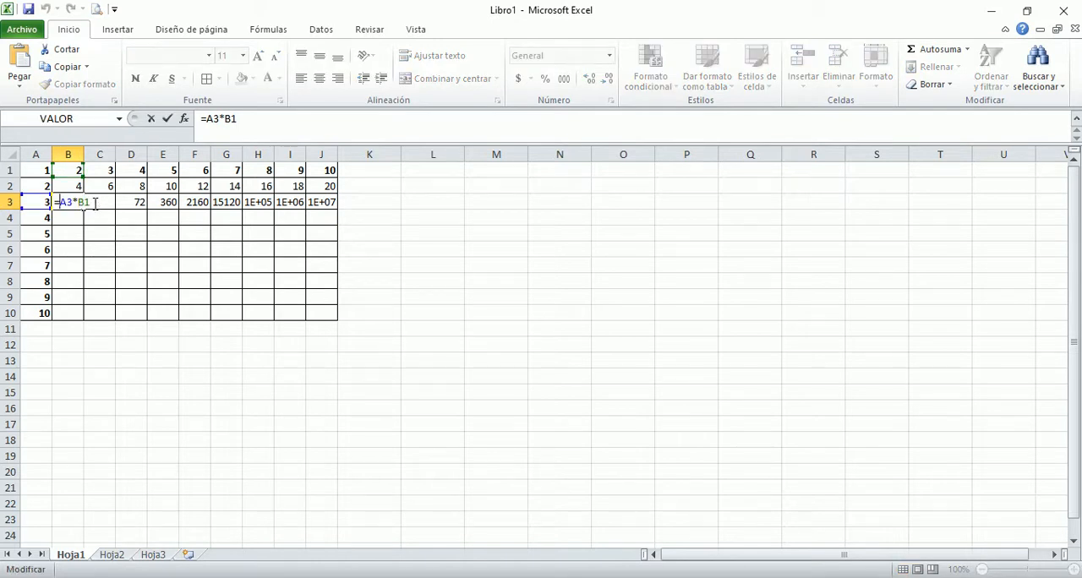
pyautogui.press('F4')
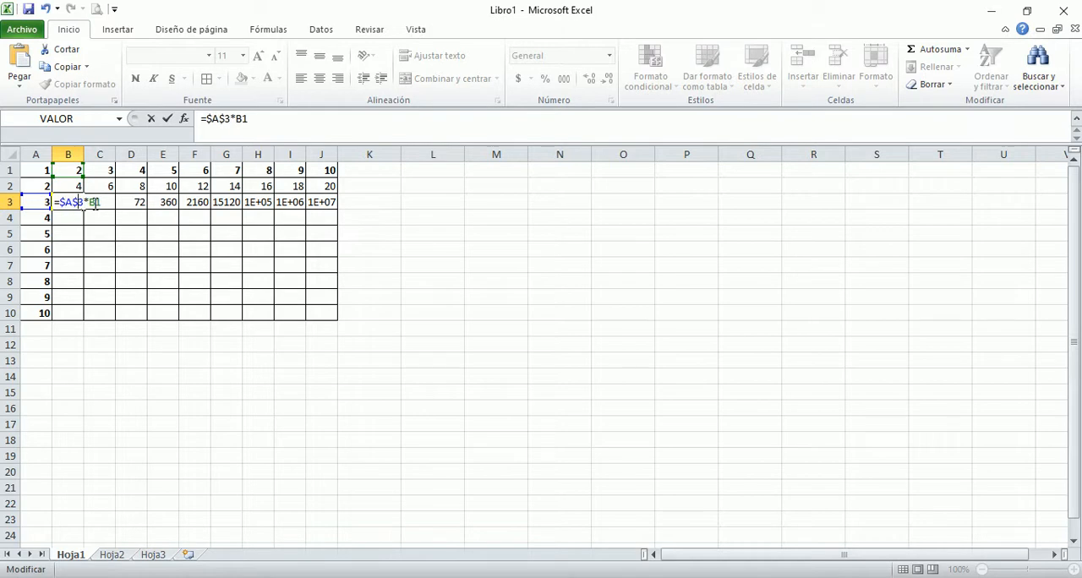
pyautogui.press('Return')
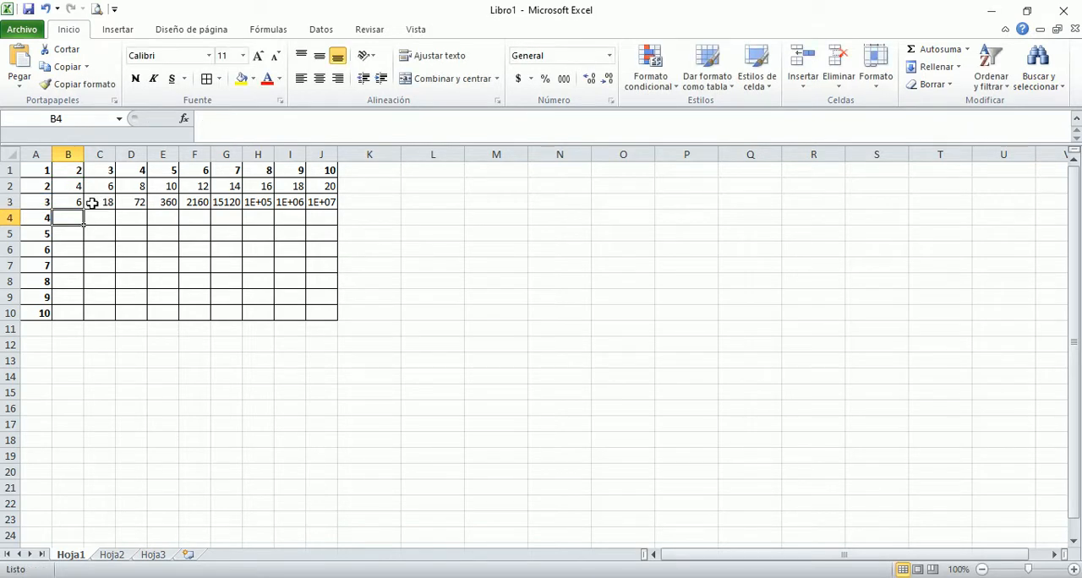
pyautogui.click(73, 203)
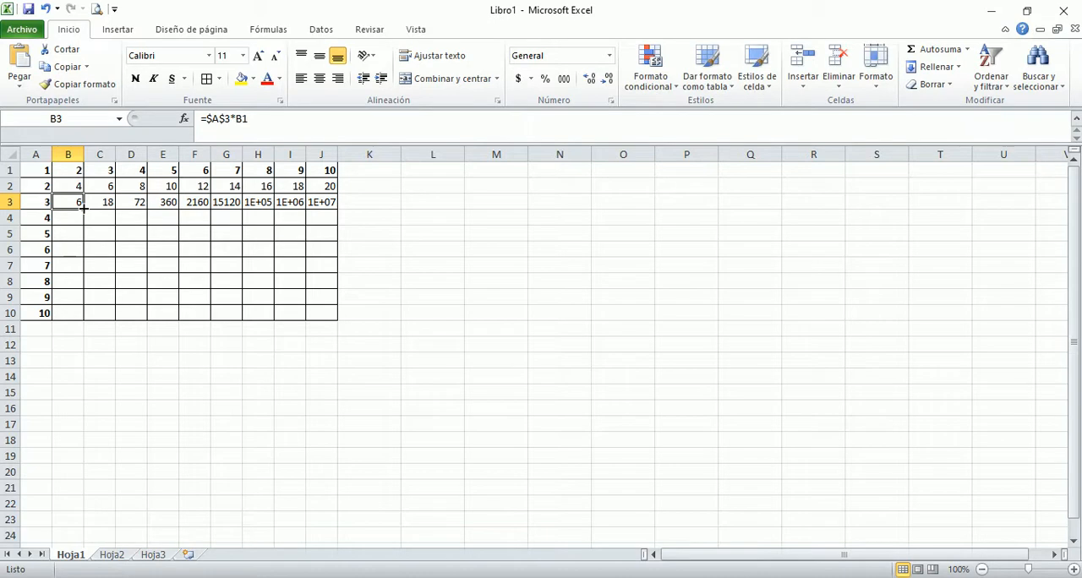
pyautogui.moveTo(84, 207); pyautogui.dragTo(341, 206)
# Step: Enter the formula =A4*B1 in B4
pyautogui.click(69, 218)
pyautogui.write('=')
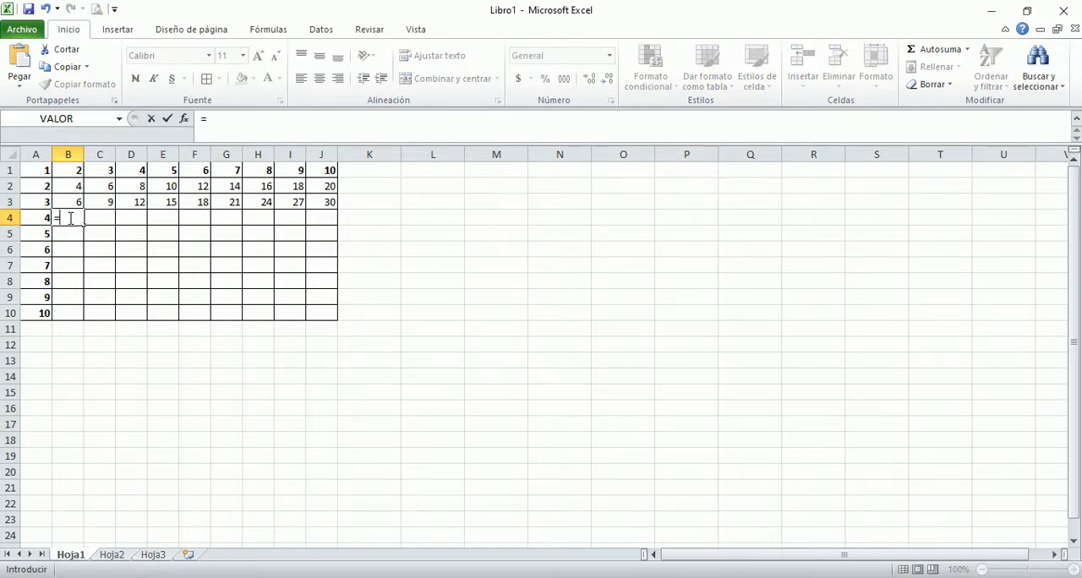
pyautogui.click(43, 218)
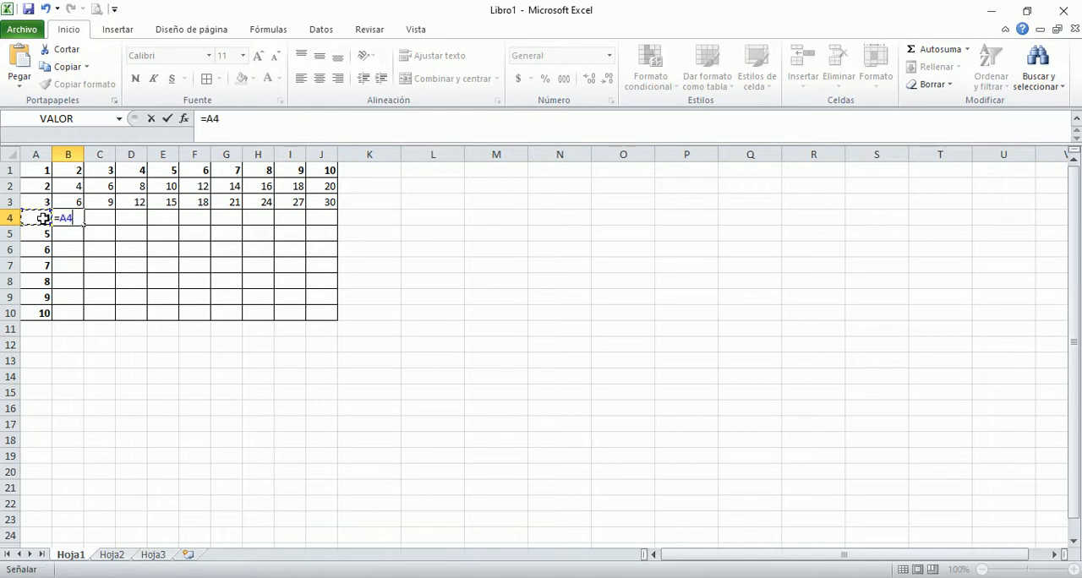
pyautogui.write('*')
pyautogui.press('Up')
pyautogui.press('Up')
pyautogui.press('Up')
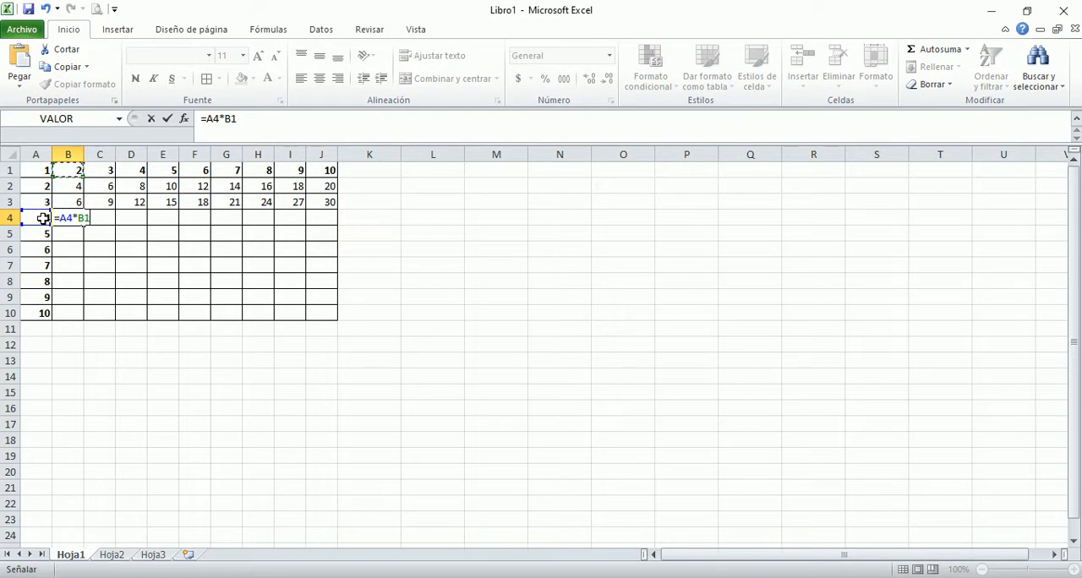
pyautogui.press('Return')
# Step: Change B4's formula to =$A$4*B1 with an absolute A4 reference, and fill it across row 4 to J4
pyautogui.press('Up')
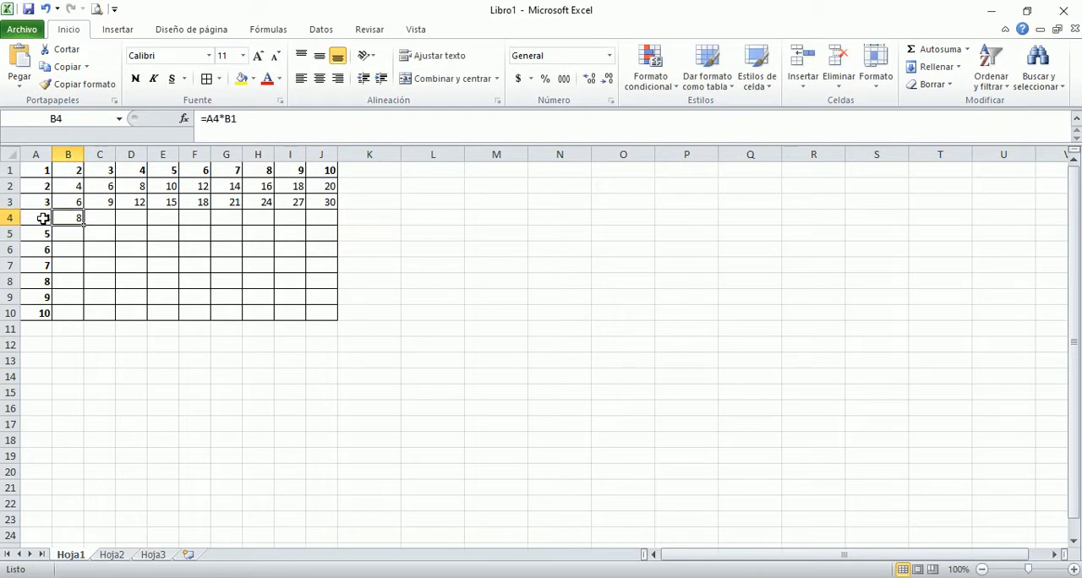
pyautogui.press('F2')
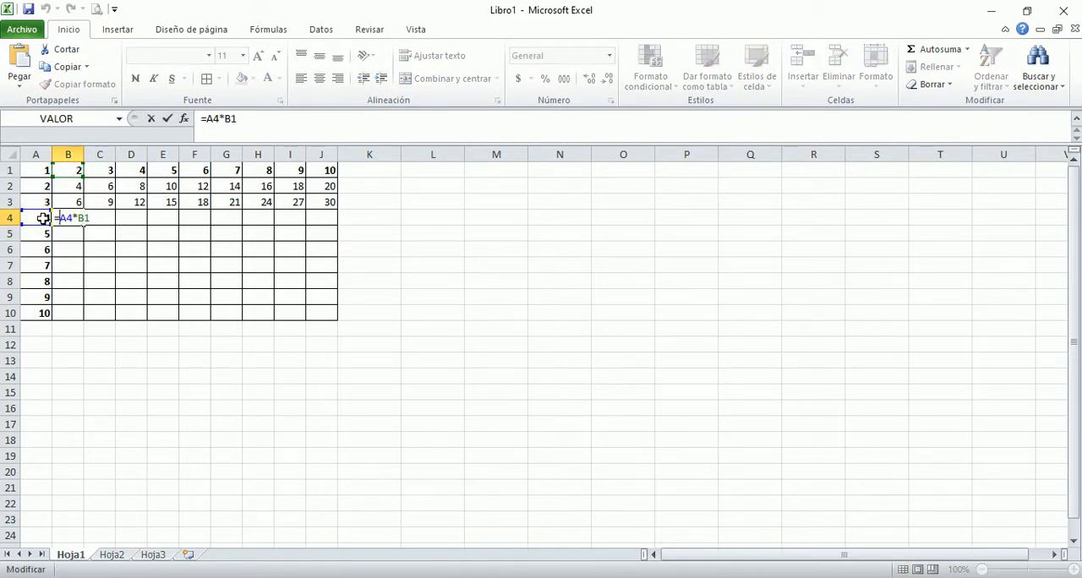
pyautogui.write('$A$')
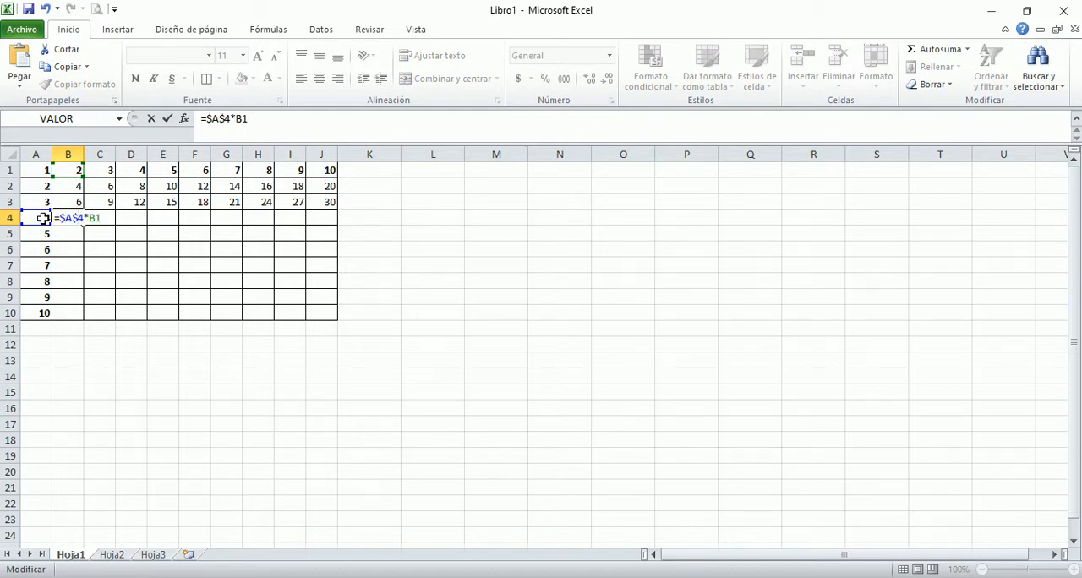
pyautogui.press('Return')
pyautogui.click(65, 217)
pyautogui.moveTo(84, 225); pyautogui.dragTo(324, 220)
# Step: Enter the formula =$A$5*B1 in B5 and fill it across row 5 to J5
pyautogui.click(71, 231)
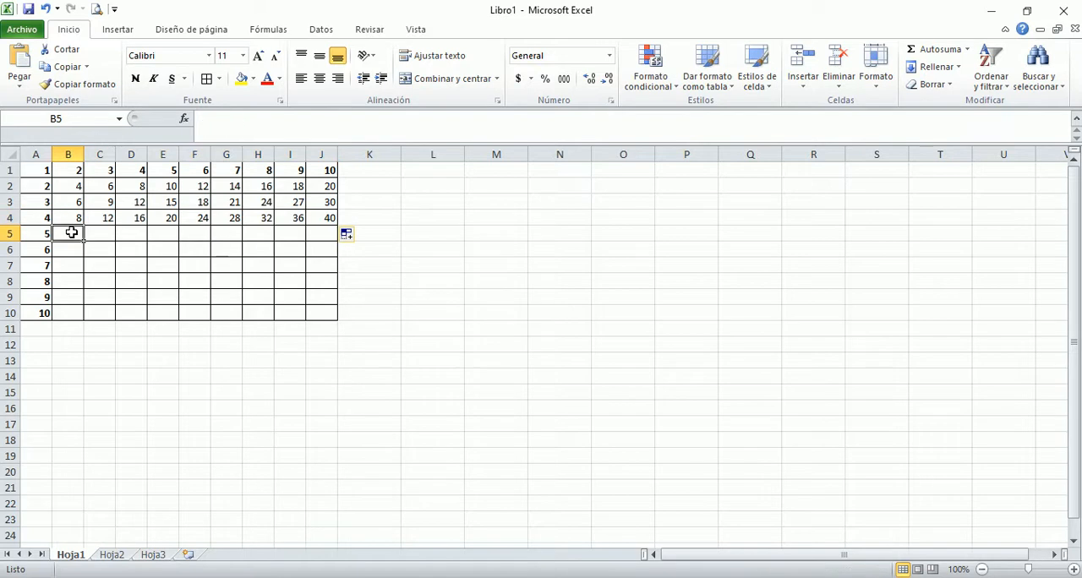
pyautogui.write('=')
pyautogui.press('Left')
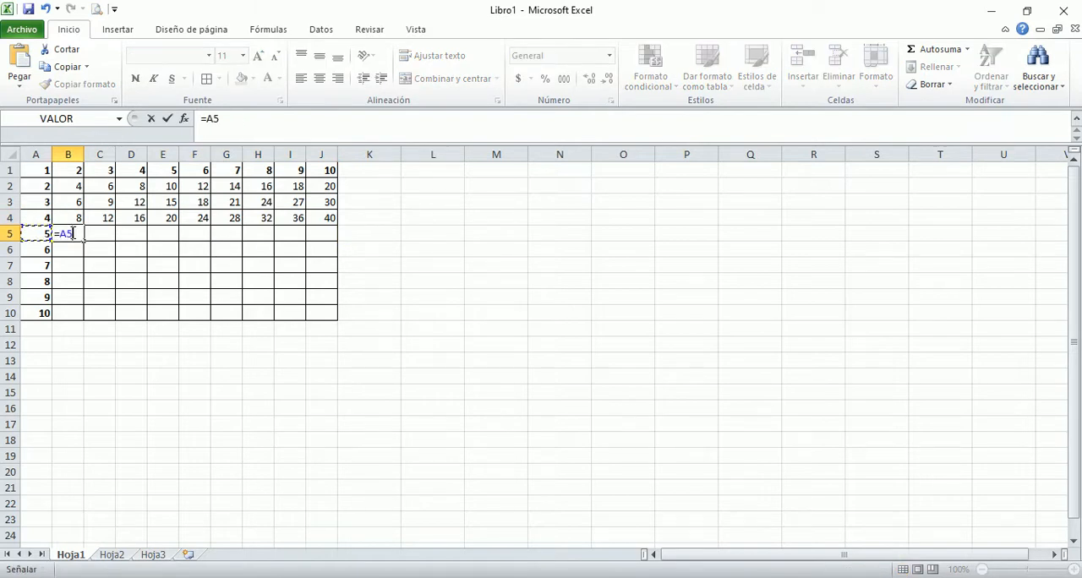
pyautogui.write('*')
pyautogui.click(62, 235)
pyautogui.write('$')
pyautogui.press('Right')
pyautogui.write('$')
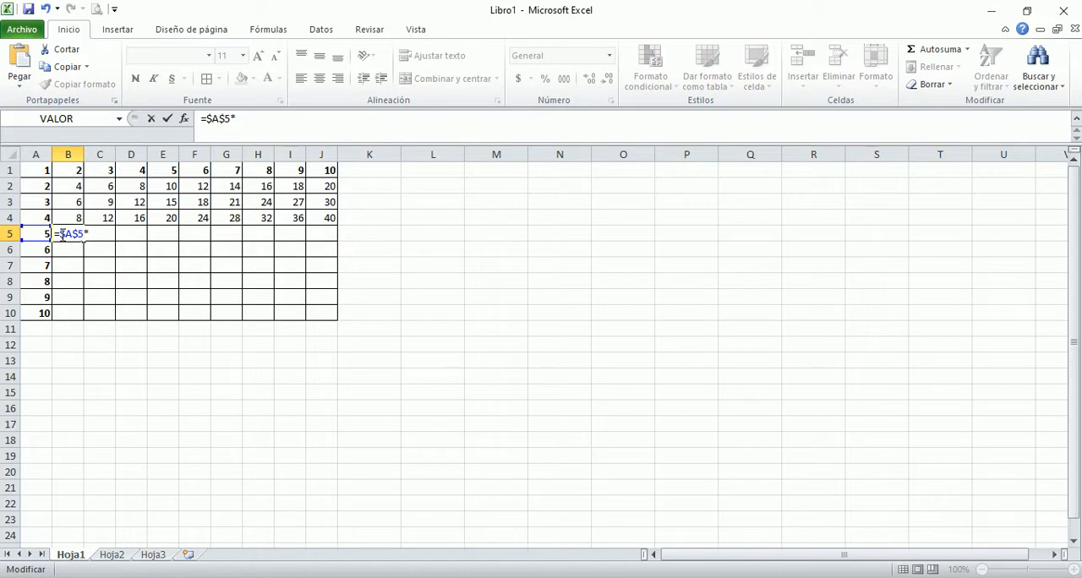
pyautogui.click(73, 170)
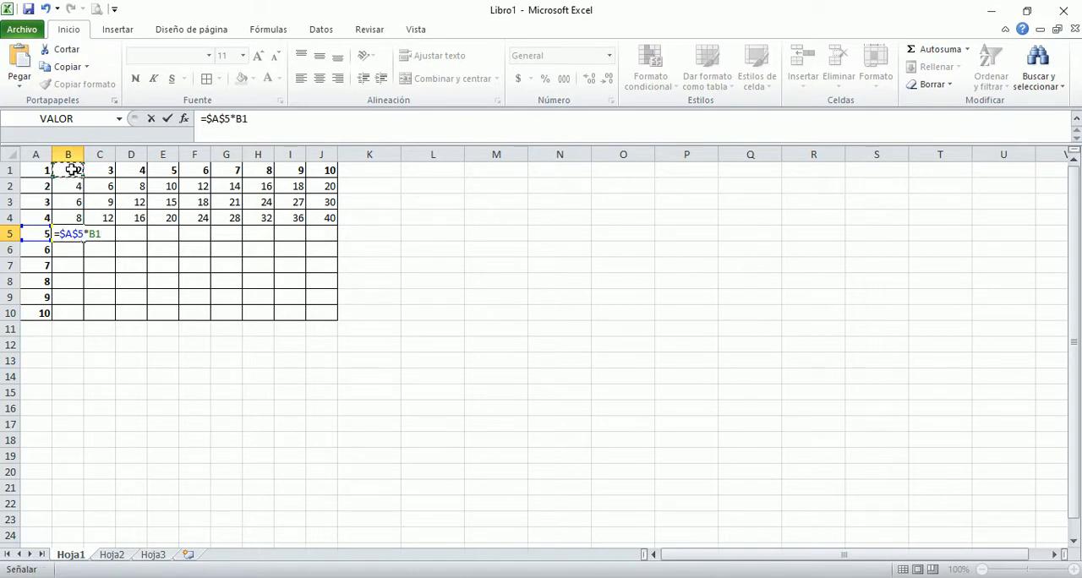
pyautogui.press('Return')
pyautogui.click(78, 235)
pyautogui.moveTo(85, 240); pyautogui.dragTo(333, 242)
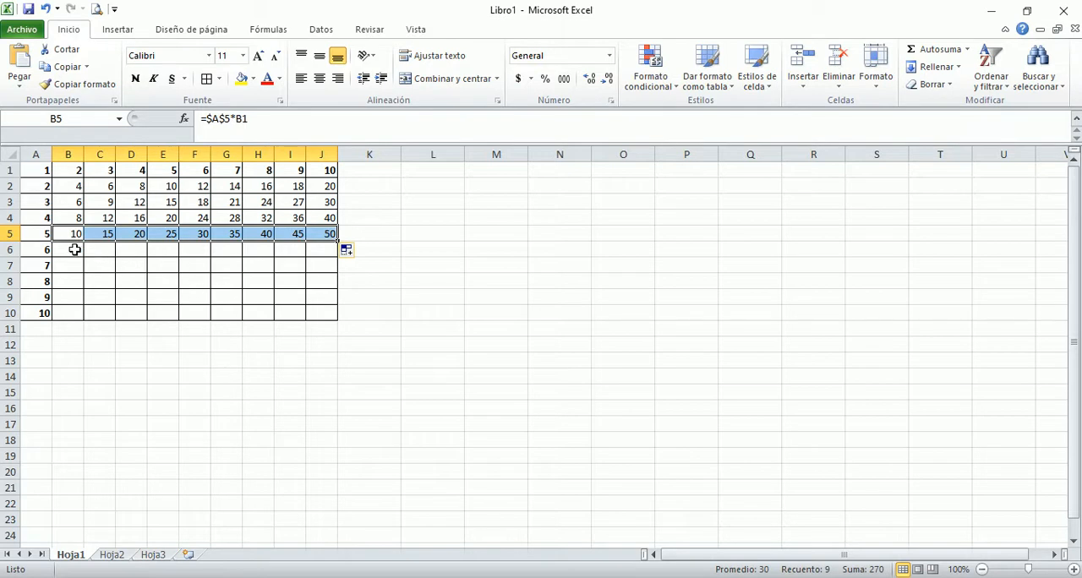
# Step: Enter the formula =A6*$B$1 in B6 and fill it down column B to B10
pyautogui.click(75, 249)
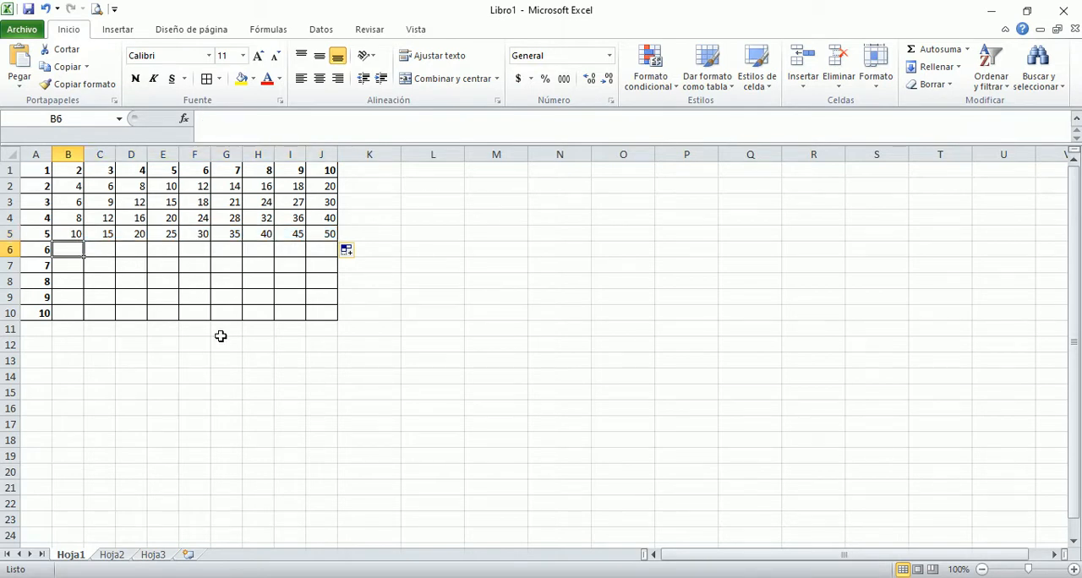
pyautogui.write('=')
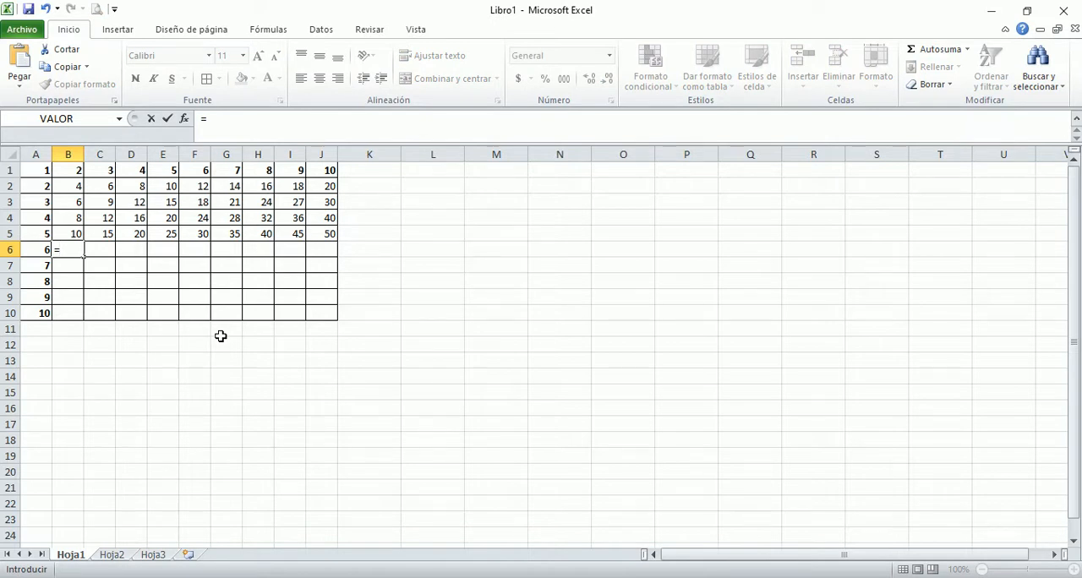
pyautogui.click(37, 250)
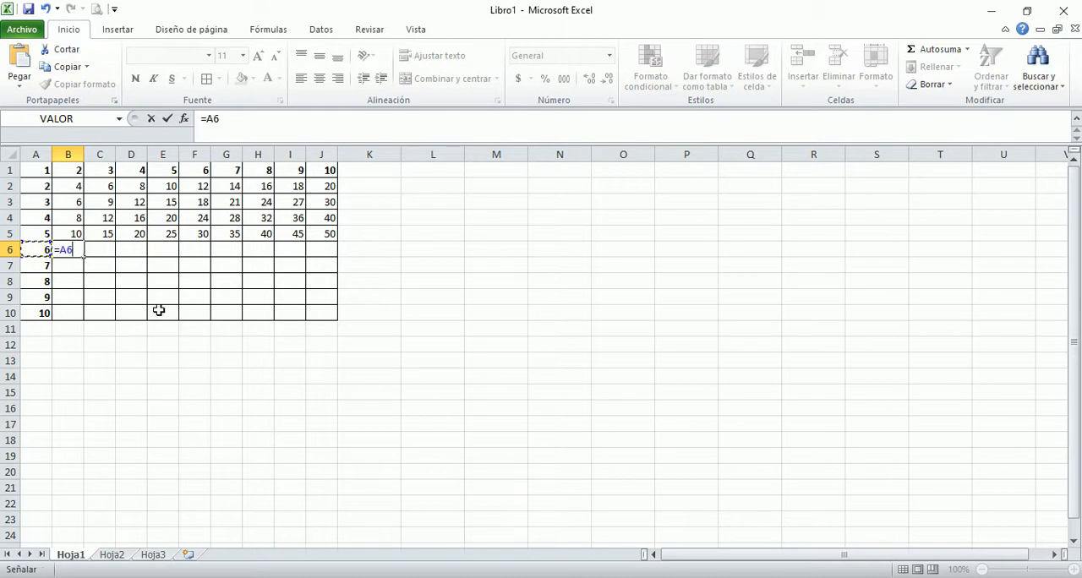
pyautogui.write('*')
pyautogui.click(74, 171)
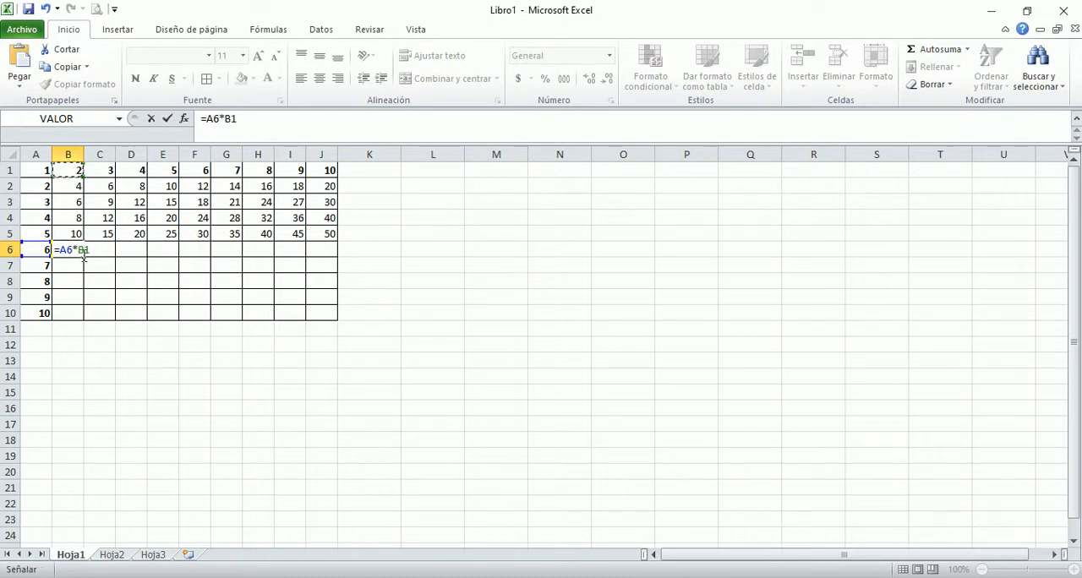
pyautogui.click(77, 250)
pyautogui.write('$B$')
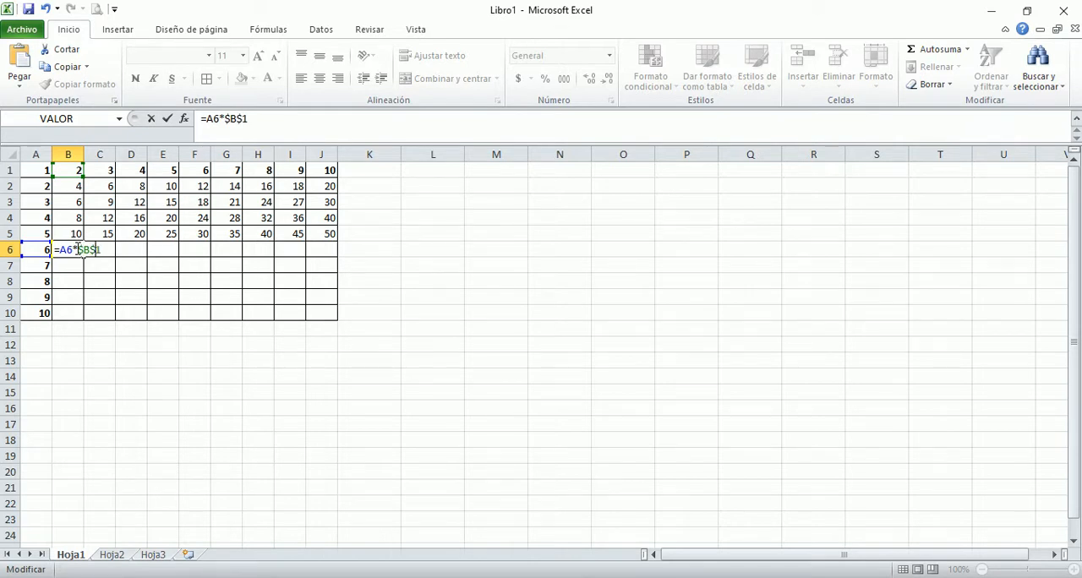
pyautogui.press('Return')
pyautogui.click(74, 249)
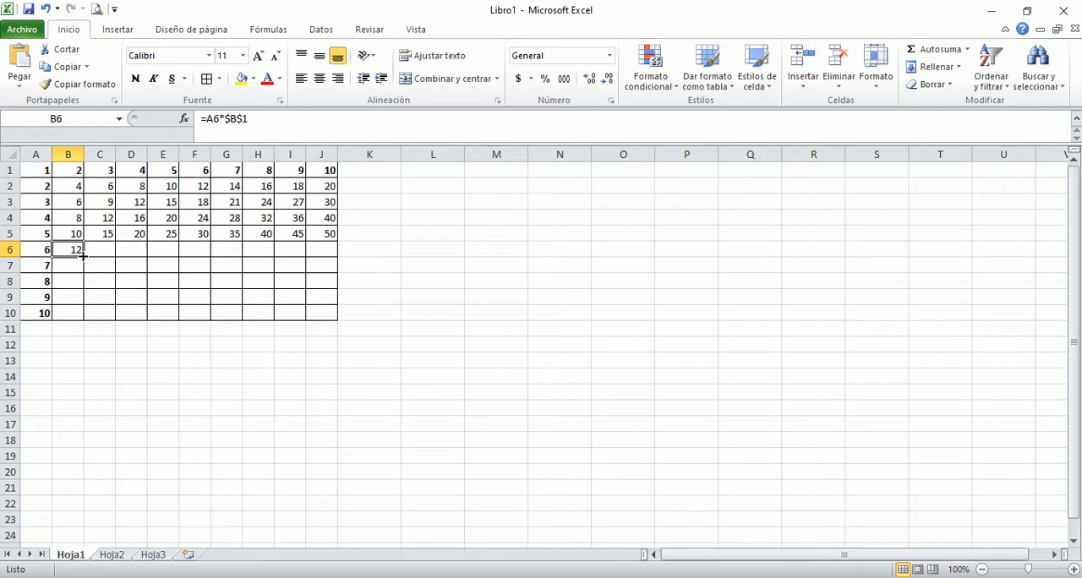
pyautogui.moveTo(83, 255); pyautogui.dragTo(85, 325)
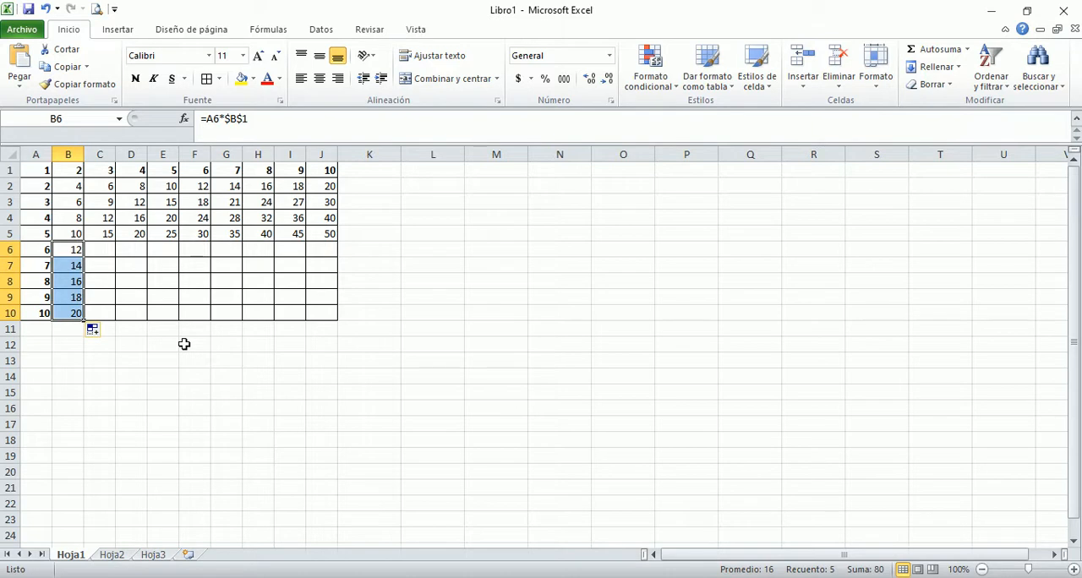
pyautogui.click(100, 249)
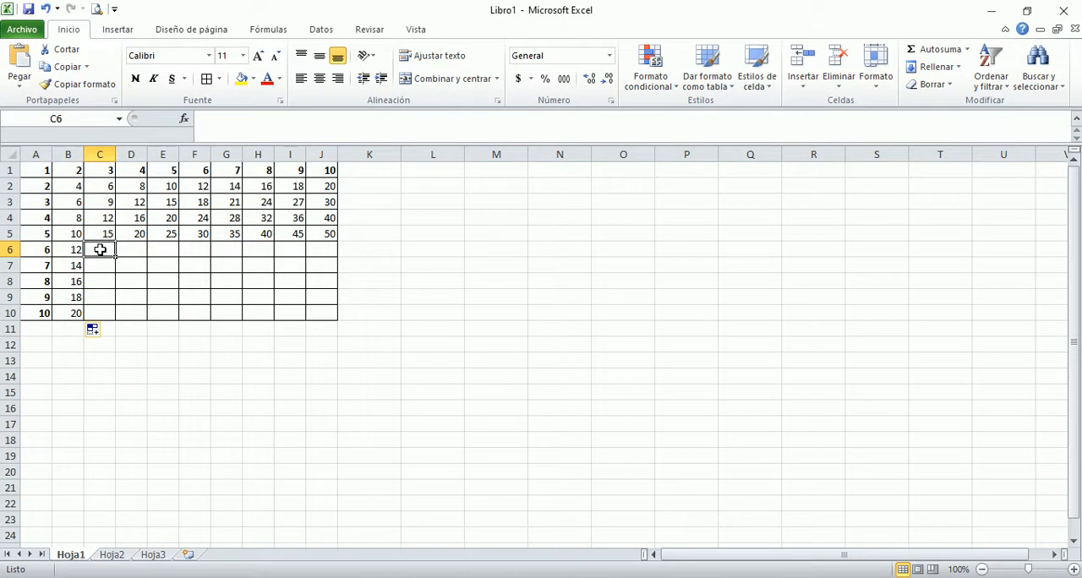
pyautogui.write('=')
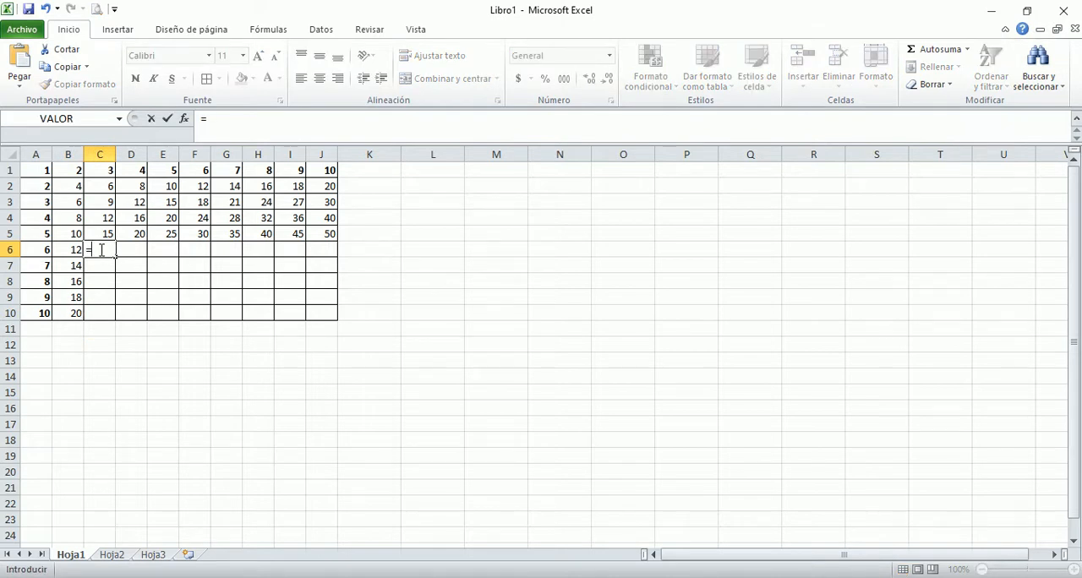
pyautogui.press('Left')
pyautogui.press('Left')
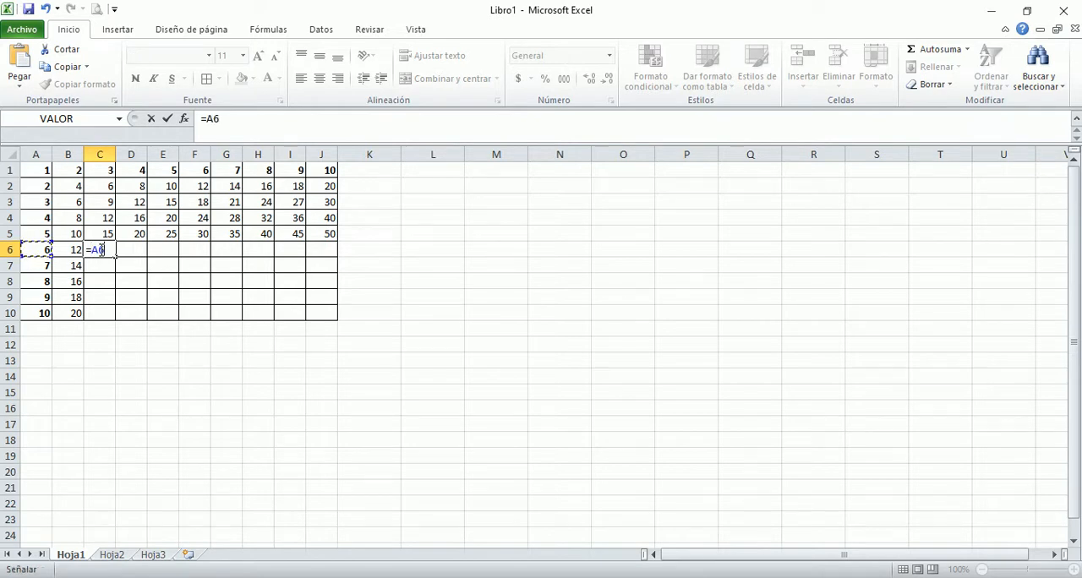
pyautogui.press('BackSpace')
pyautogui.press('BackSpace')
pyautogui.press('BackSpace')
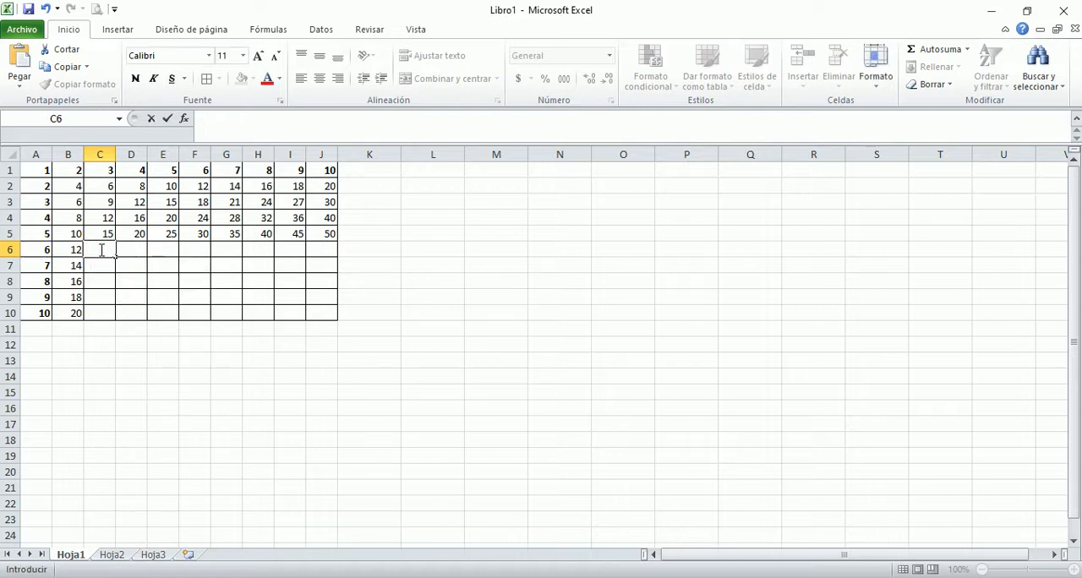
# Step: Clear the formulas from B6 to B10
pyautogui.press('Left')
pyautogui.hotkey('shift', 'Down')
pyautogui.hotkey('shift', 'Down')
pyautogui.hotkey('shift', 'Down')
pyautogui.hotkey('shift', 'Down')
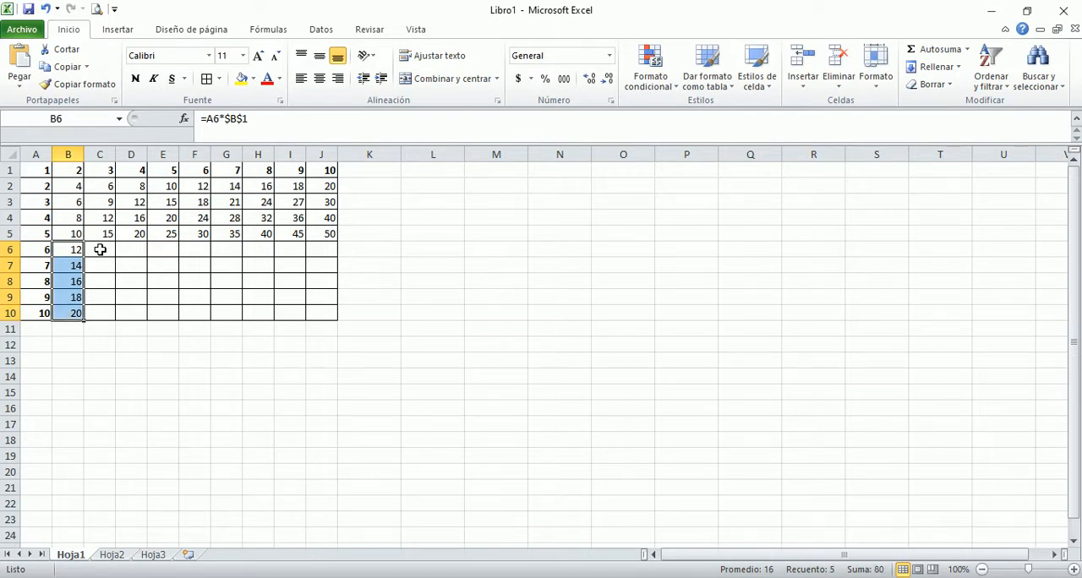
pyautogui.press('Delete')
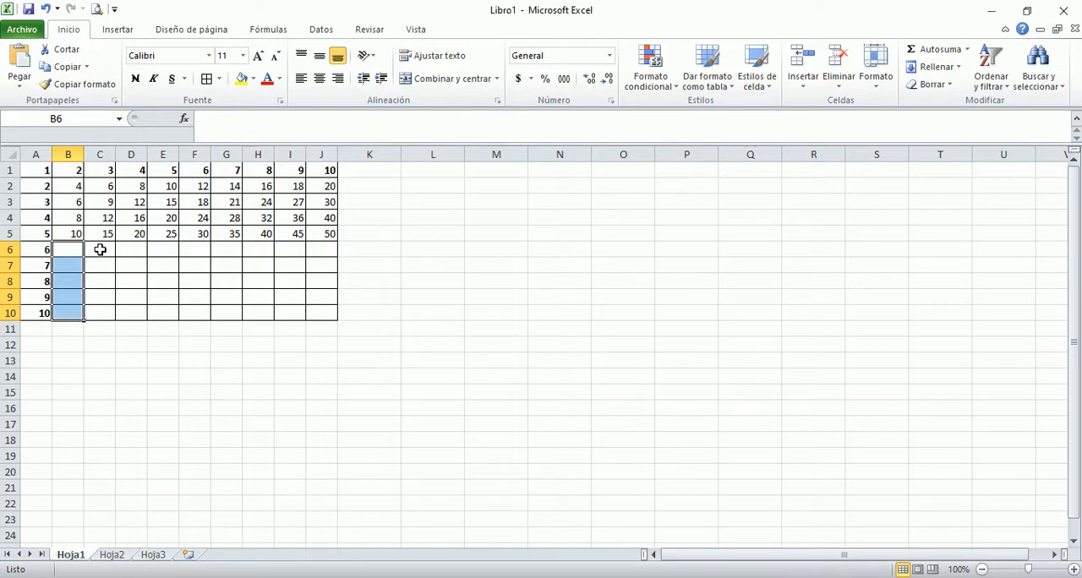
# Step: Enter the formula =$A$6*B1 in B6, with A6 as an absolute reference
pyautogui.press('Up')
pyautogui.press('Down')
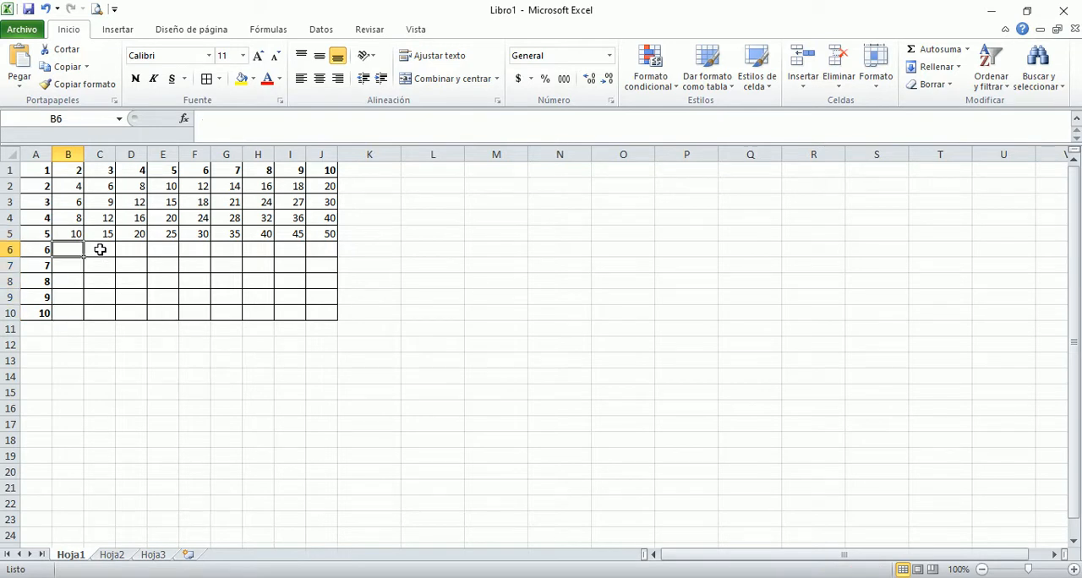
pyautogui.write('=')
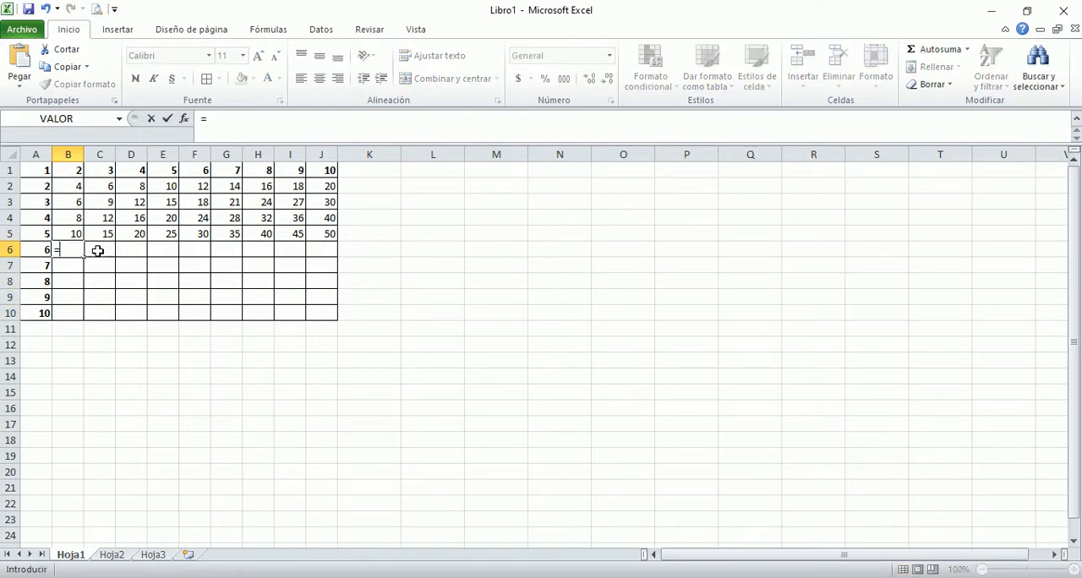
pyautogui.click(34, 249)
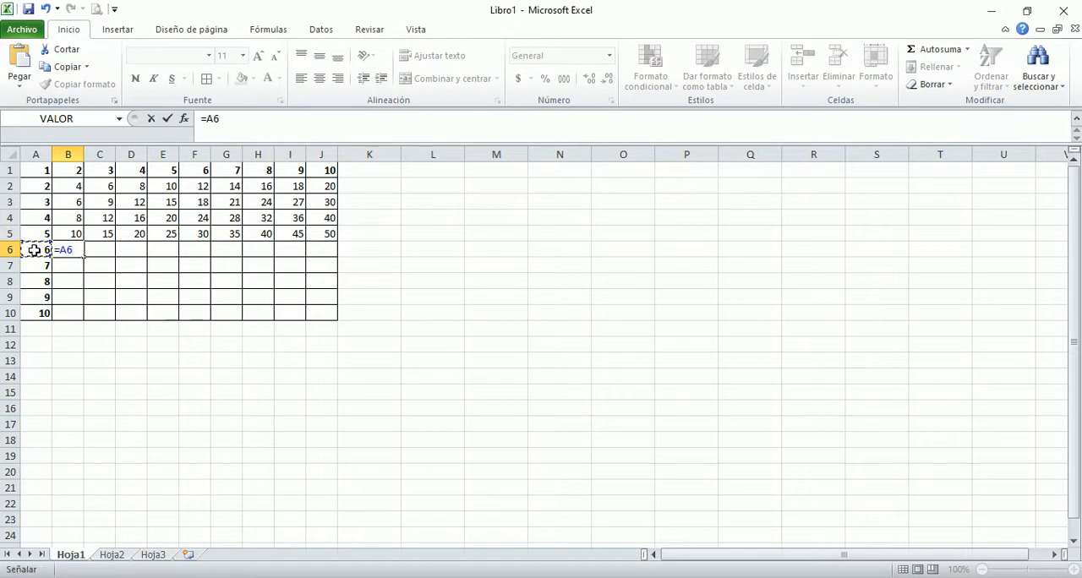
pyautogui.click(62, 248)
pyautogui.write('$')
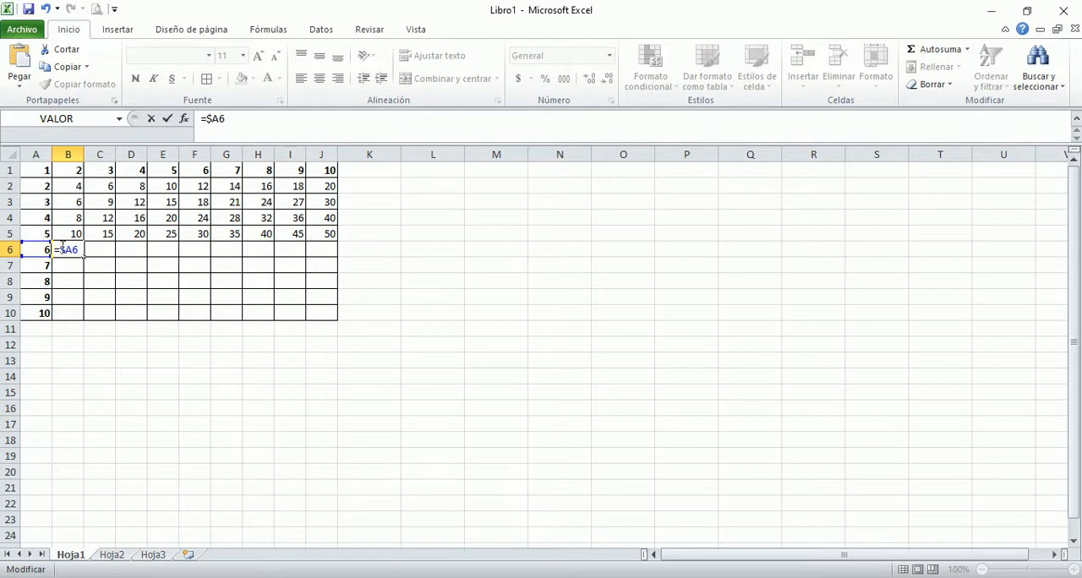
pyautogui.press('Right')
pyautogui.write('$6*')
pyautogui.click(71, 172)
pyautogui.press('F4')
pyautogui.press('F4')
pyautogui.press('Return')
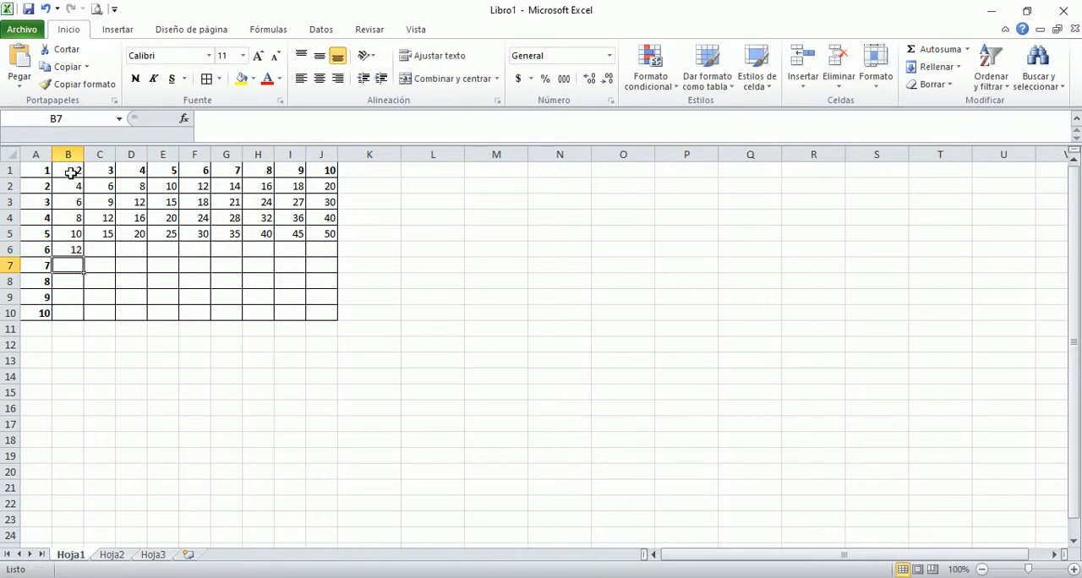
# Step: Fill B6's formula across row 6 to J6
pyautogui.click(78, 249)
pyautogui.moveTo(82, 258); pyautogui.dragTo(325, 256)
pyautogui.click(75, 265)
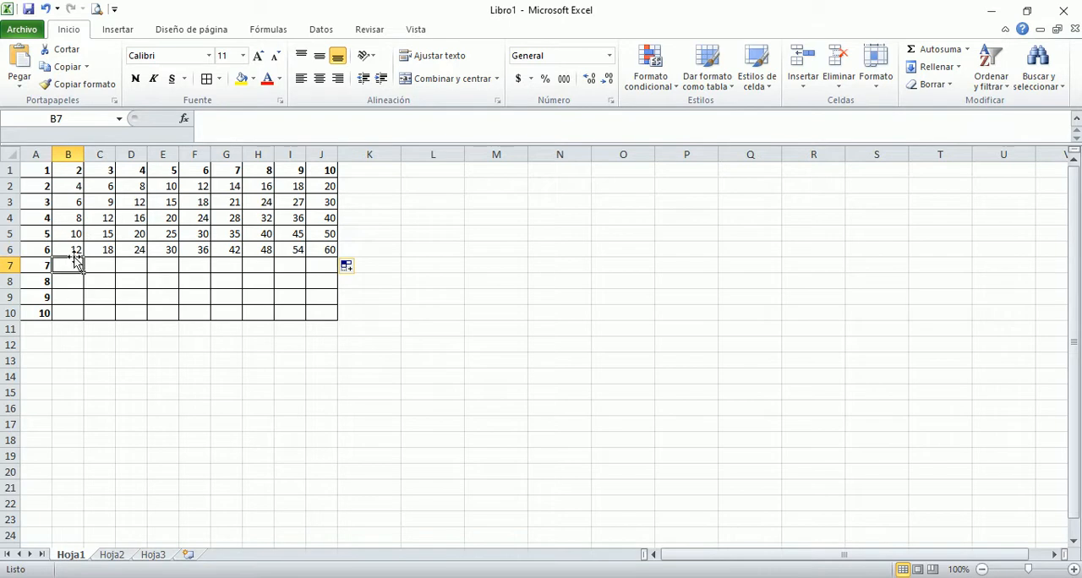
# Step: Fill B6's formula down column B to B10 and check the copied formulas
pyautogui.click(73, 248)
pyautogui.moveTo(83, 254); pyautogui.dragTo(82, 319)
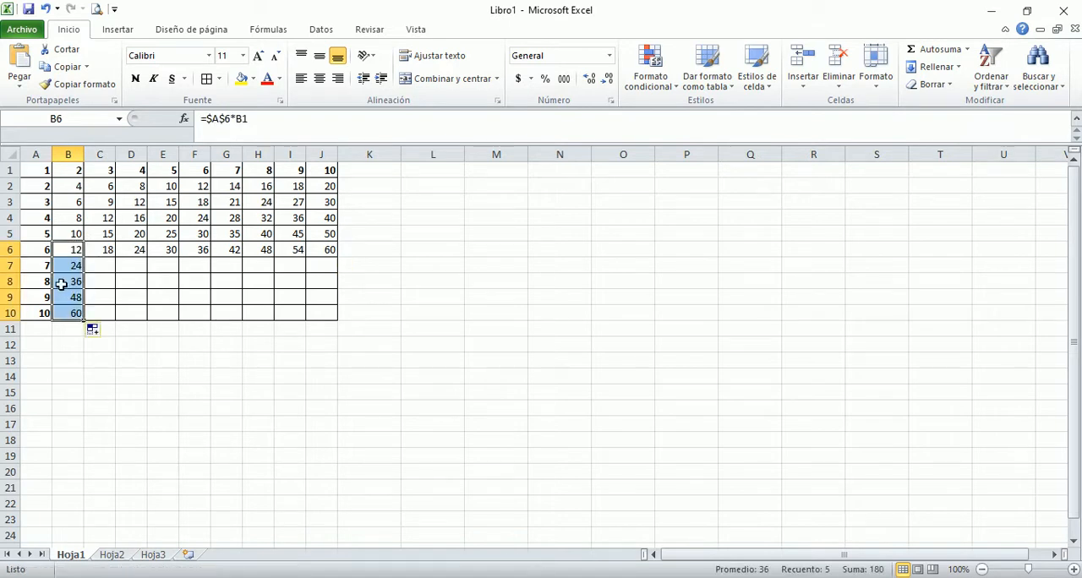
pyautogui.click(69, 269)
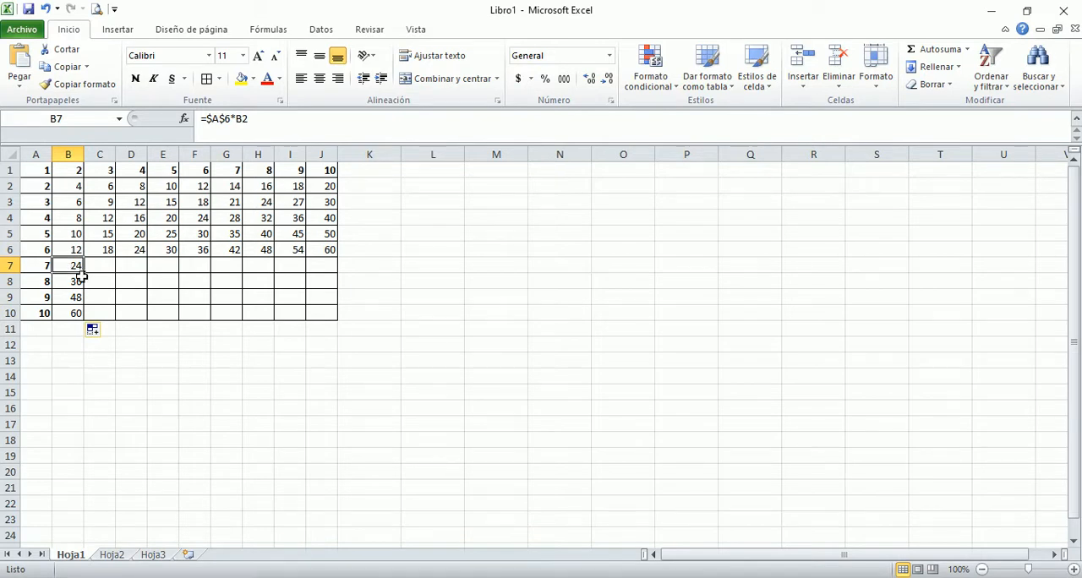
pyautogui.press('Up')
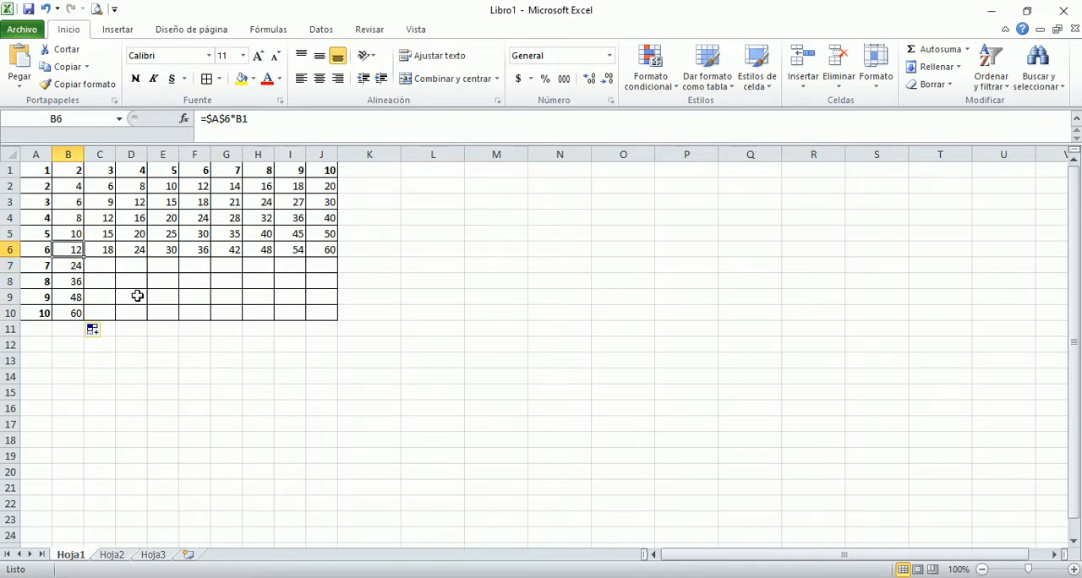
pyautogui.press('Down')
pyautogui.press('Down')
pyautogui.press('Down')
pyautogui.press('Down')
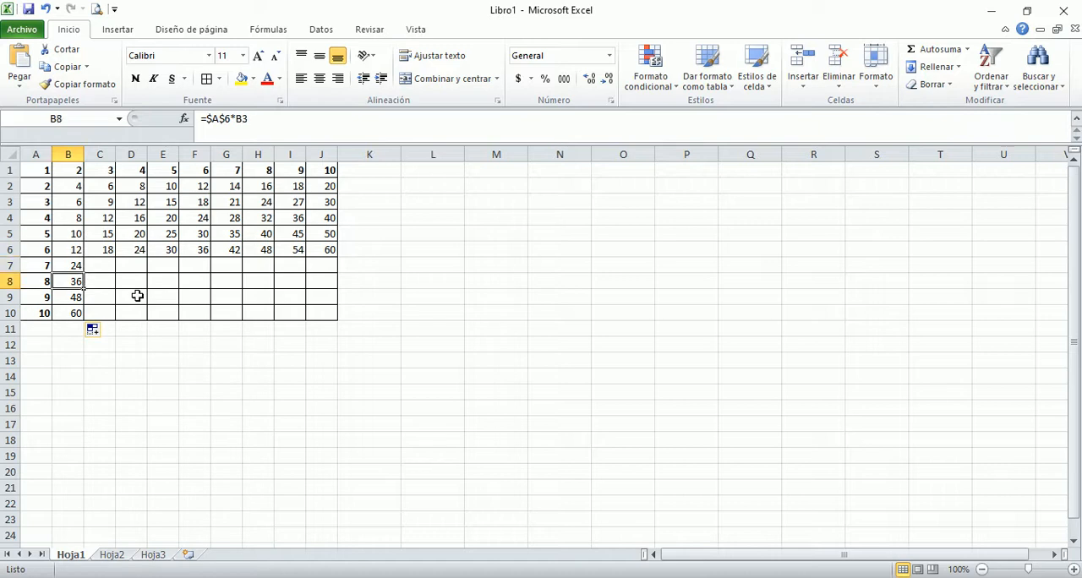
pyautogui.press('Up')
pyautogui.press('Up')
pyautogui.press('Up')
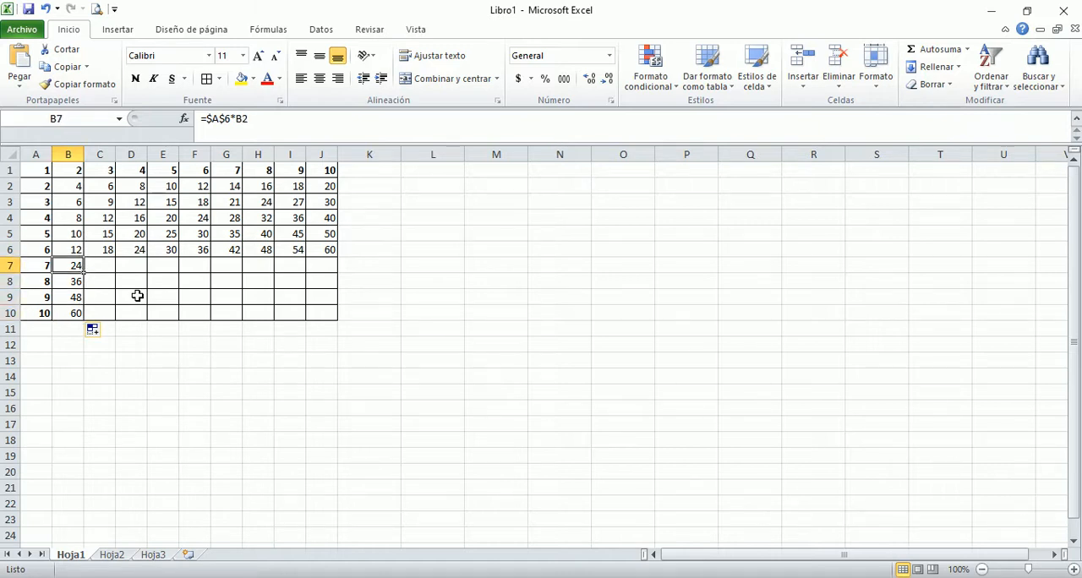
# Step: Change the second reference in the formulas of B7 and B8 to B1
pyautogui.press('F2')
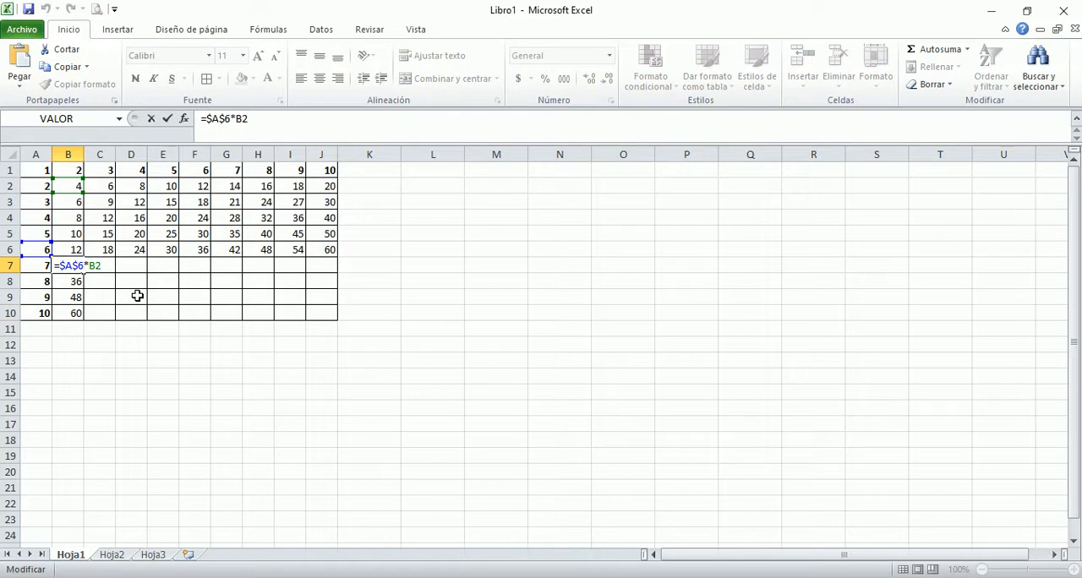
pyautogui.press('BackSpace')
pyautogui.write('2')
pyautogui.press('Return')
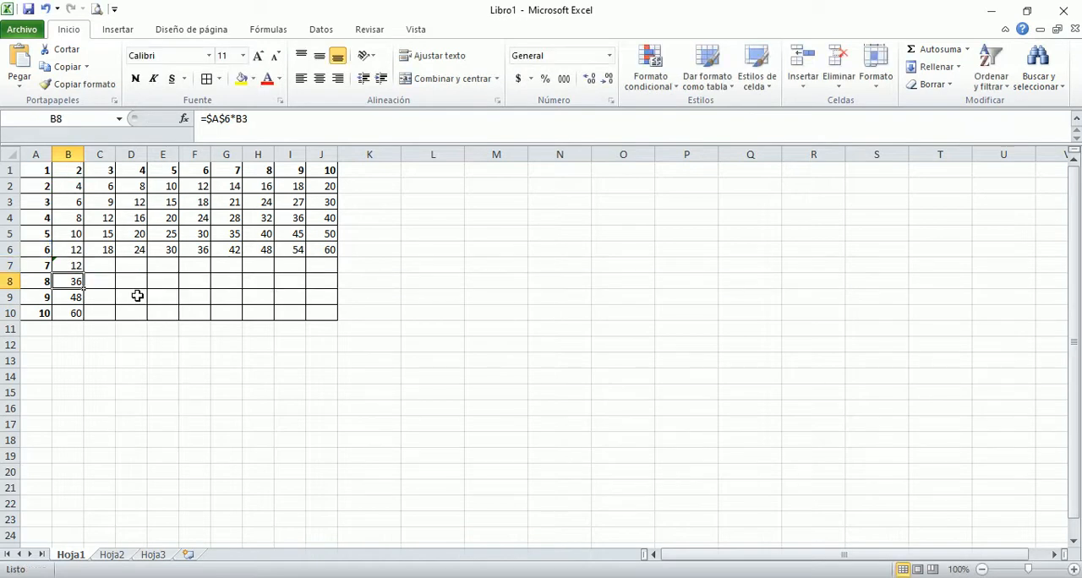
pyautogui.press('F2')
pyautogui.press('BackSpace')
pyautogui.write('1')
pyautogui.press('Return')
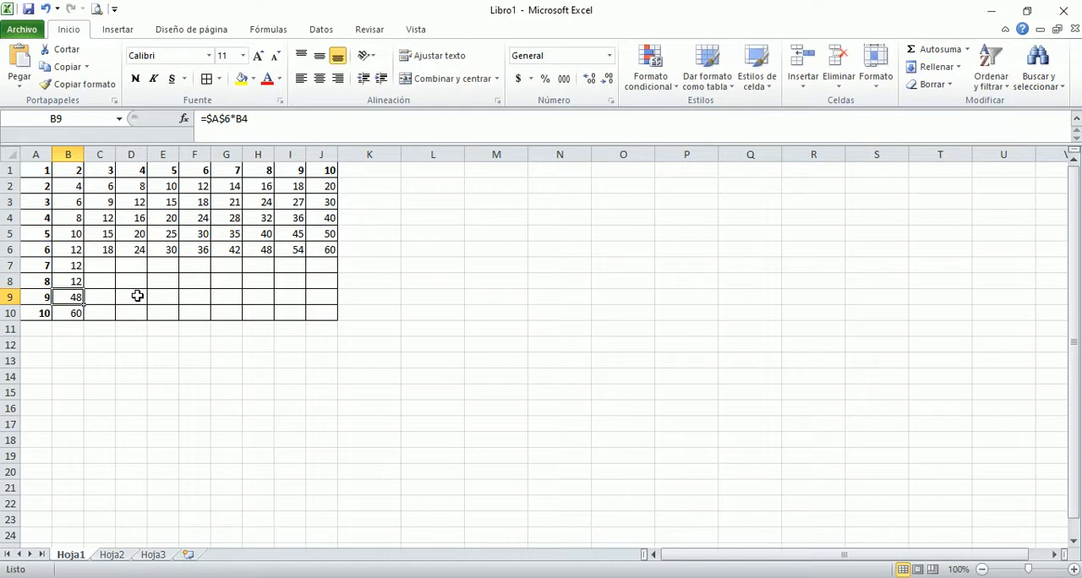
# Step: Change the second reference in the formulas of B9 and B10 to B1
pyautogui.press('F2')
pyautogui.press('BackSpace')
pyautogui.write('1')
pyautogui.press('Return')
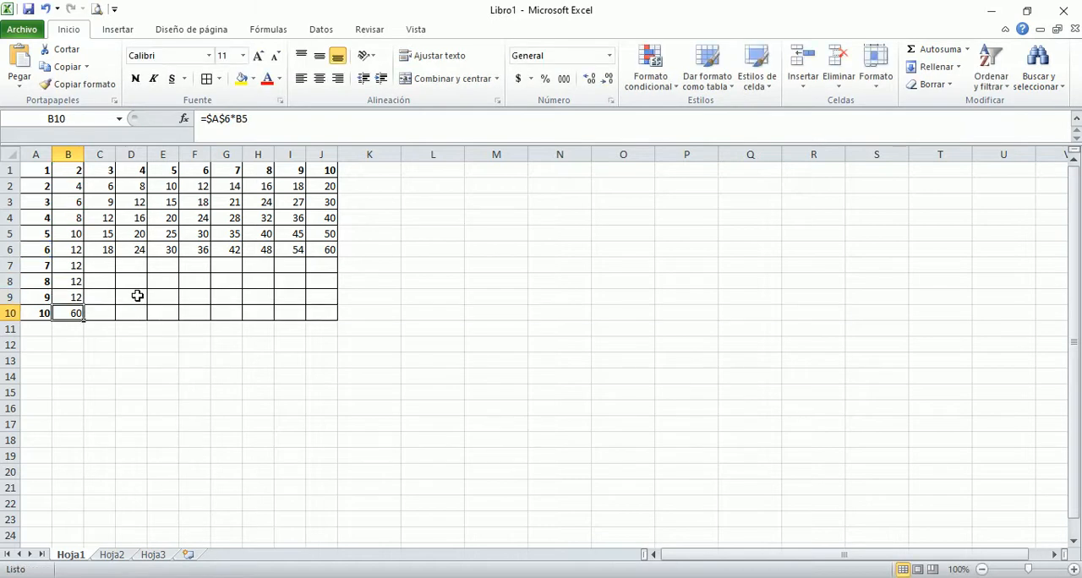
pyautogui.press('F2')
pyautogui.press('BackSpace')
pyautogui.write('1')
pyautogui.press('Return')
# Step: Change the absolute reference in B7 to row 7 so its formula reads =$A$7*B1
pyautogui.press('Up')
pyautogui.press('Up')
pyautogui.press('Up')
pyautogui.press('Up')
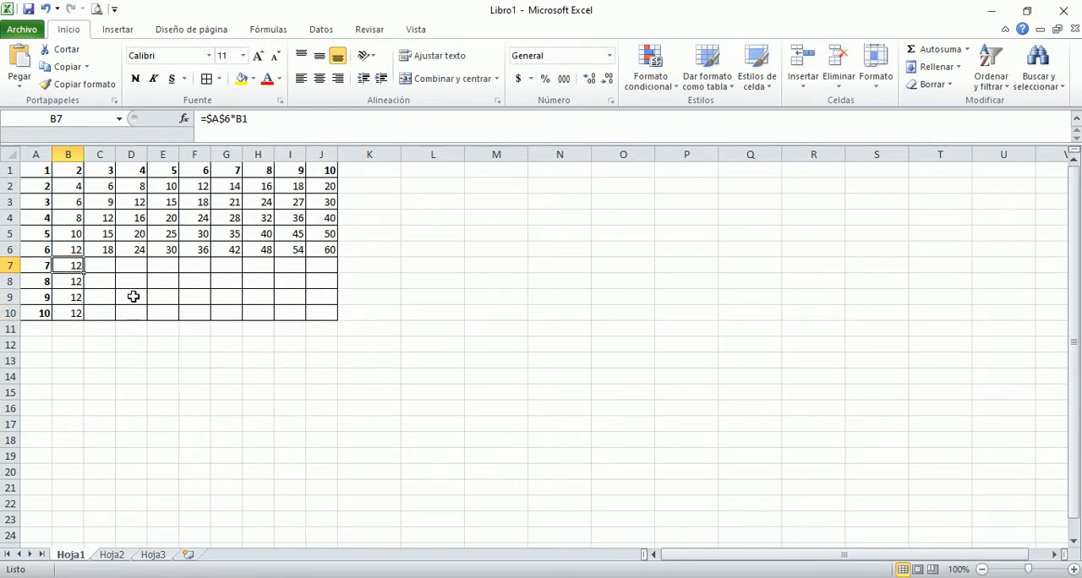
pyautogui.doubleClick(68, 267)
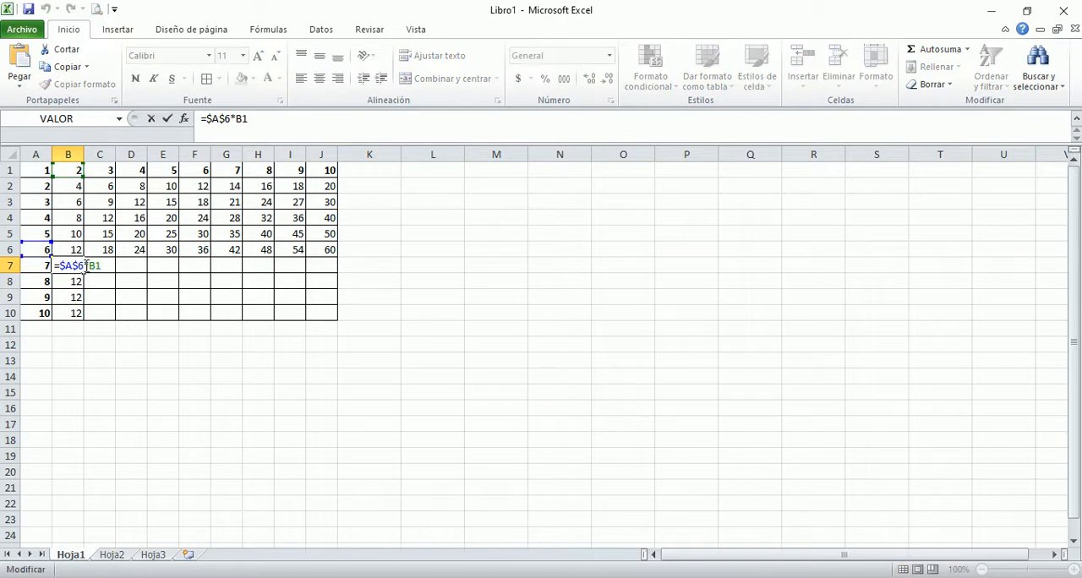
pyautogui.press('BackSpace')
pyautogui.write('7')
pyautogui.press('Return')
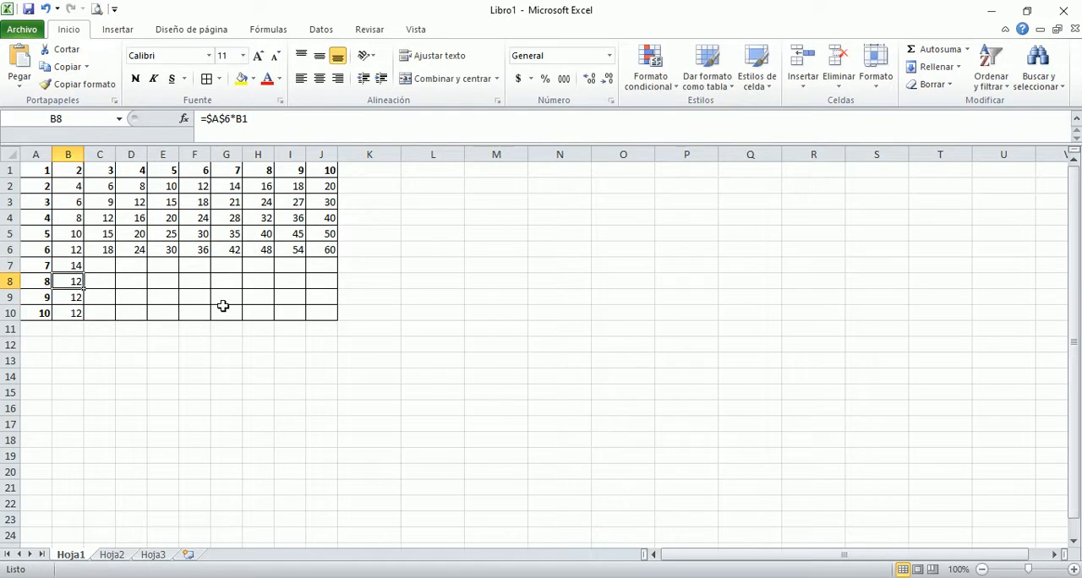
# Step: Change the absolute reference in B8 to row 8 so its formula reads =$A$8*B1
pyautogui.press('F2')
pyautogui.press('Left')
pyautogui.press('Left')
pyautogui.press('Left')
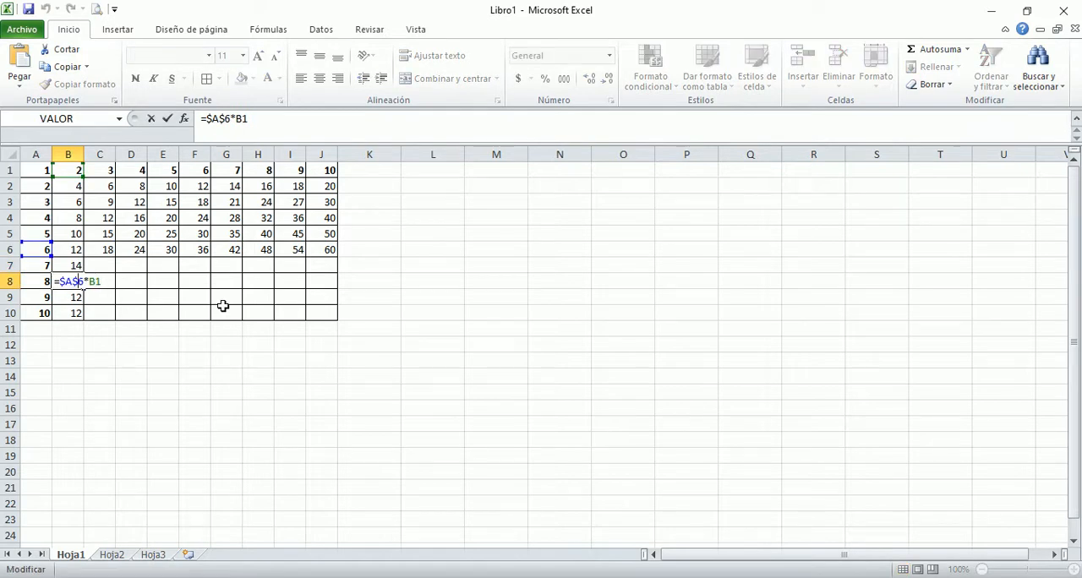
pyautogui.press('BackSpace')
pyautogui.write('8')
pyautogui.press('Return')
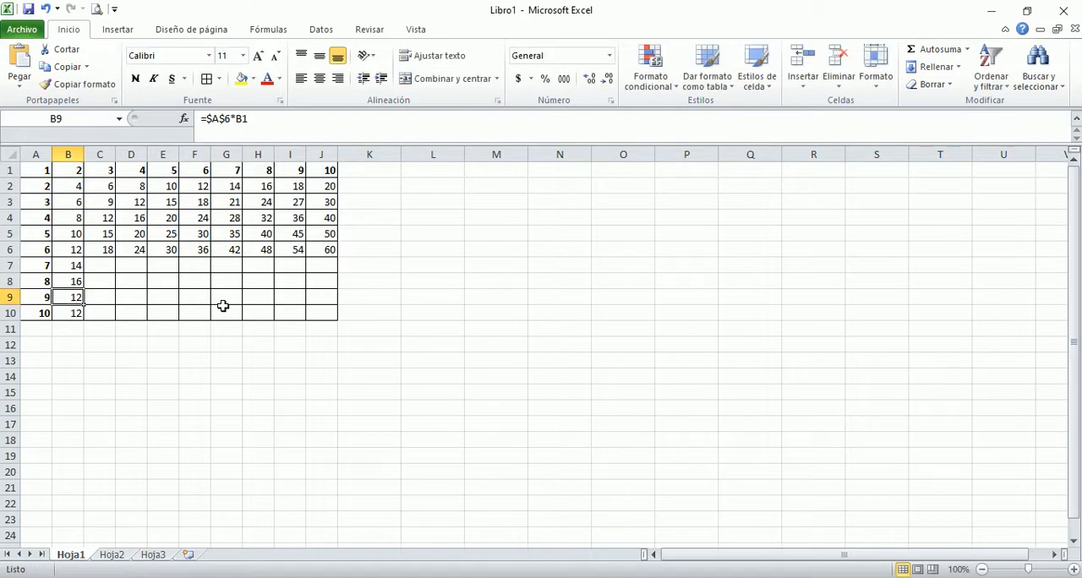
# Step: Change the absolute reference in B9 to row 9 so its formula reads =$A$9*B1
pyautogui.press('F2')
pyautogui.press('Left')
pyautogui.press('Left')
pyautogui.press('Left')
pyautogui.press('BackSpace')
pyautogui.write('9')
pyautogui.press('Return')
# Step: Change the absolute reference in B10 to row 10 so its formula reads =$A$10*B1
pyautogui.press('F2')
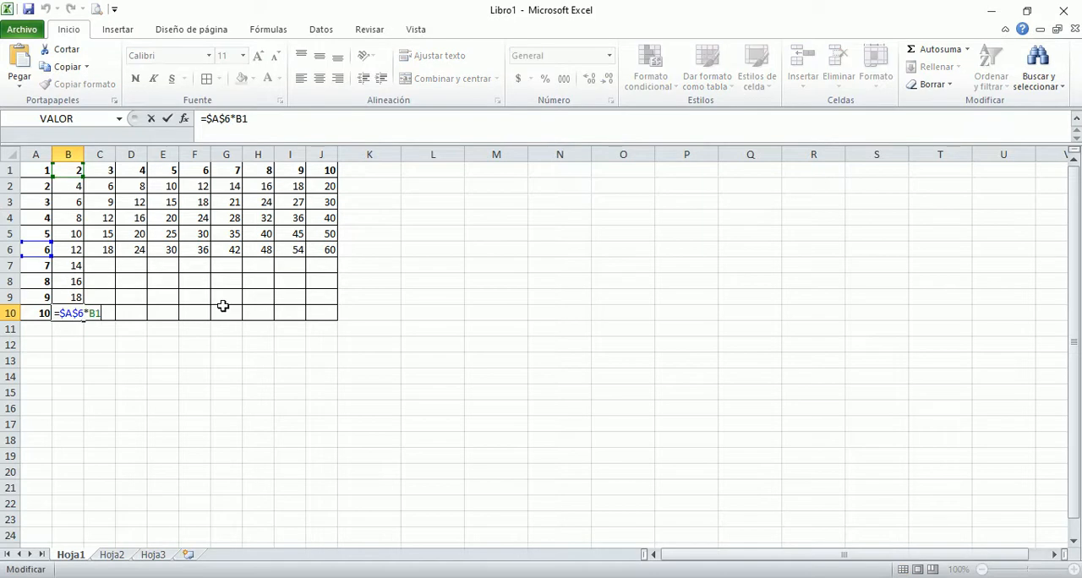
pyautogui.press('Left')
pyautogui.press('Left')
pyautogui.press('Left')
pyautogui.press('BackSpace')
pyautogui.write('10')
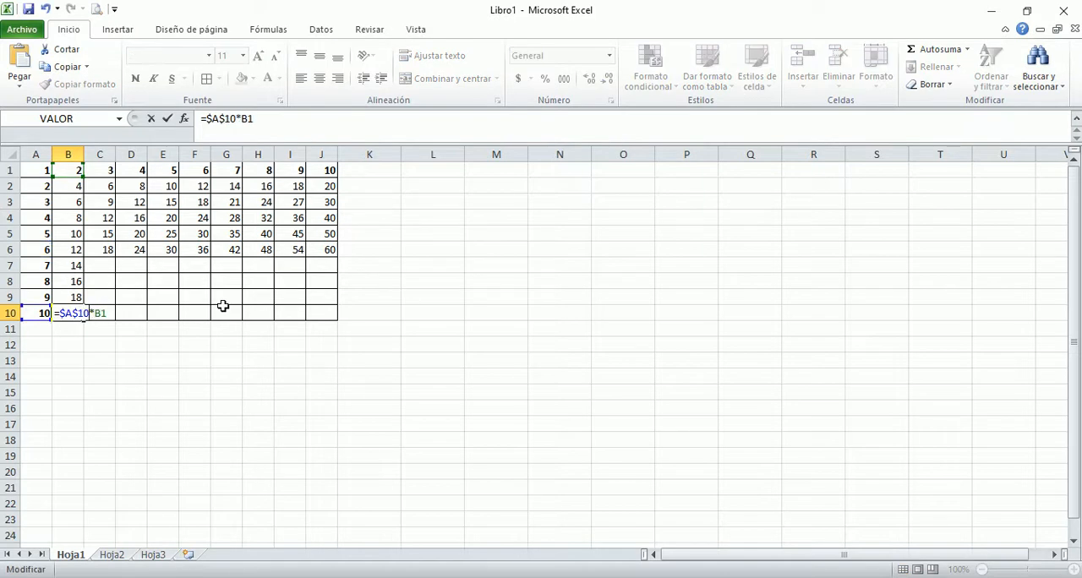
pyautogui.press('Return')
# Step: Fill the formulas in B7, B8, B9 and B10 across their rows to column J
pyautogui.click(69, 264)
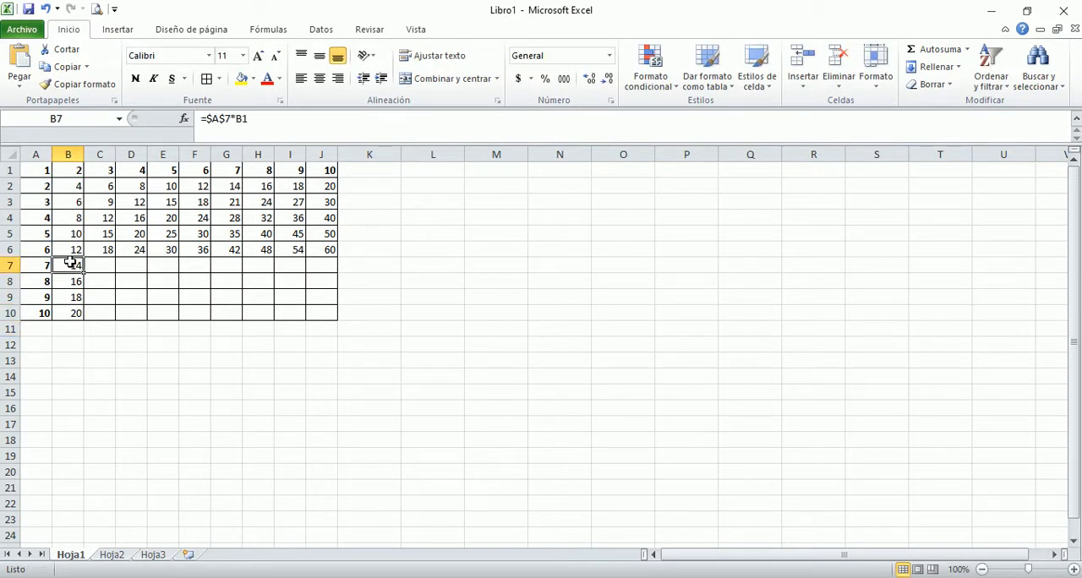
pyautogui.moveTo(85, 271); pyautogui.dragTo(332, 272)
pyautogui.click(75, 283)
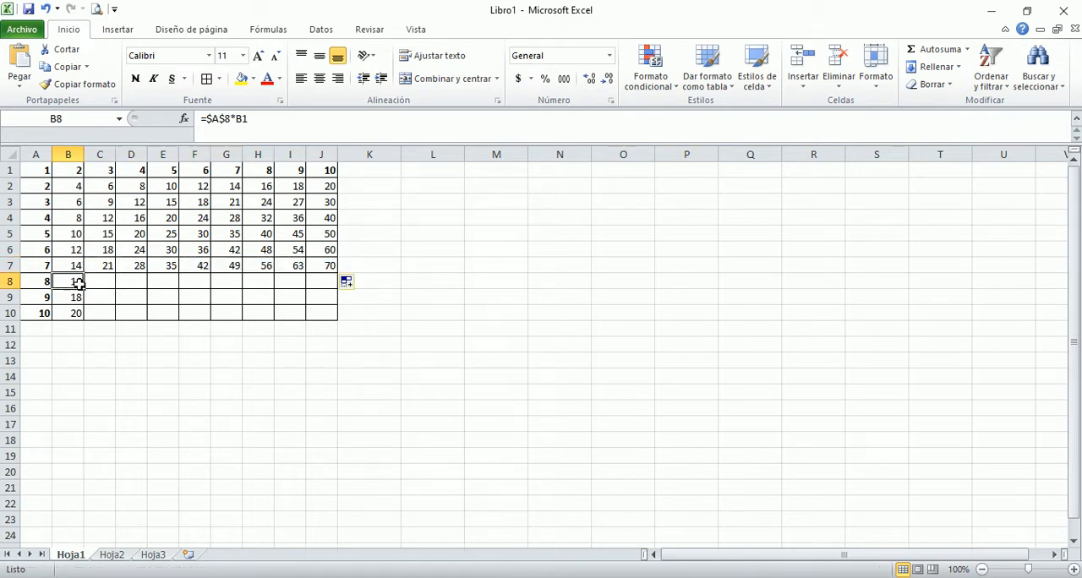
pyautogui.moveTo(83, 288); pyautogui.dragTo(325, 293)
pyautogui.click(64, 295)
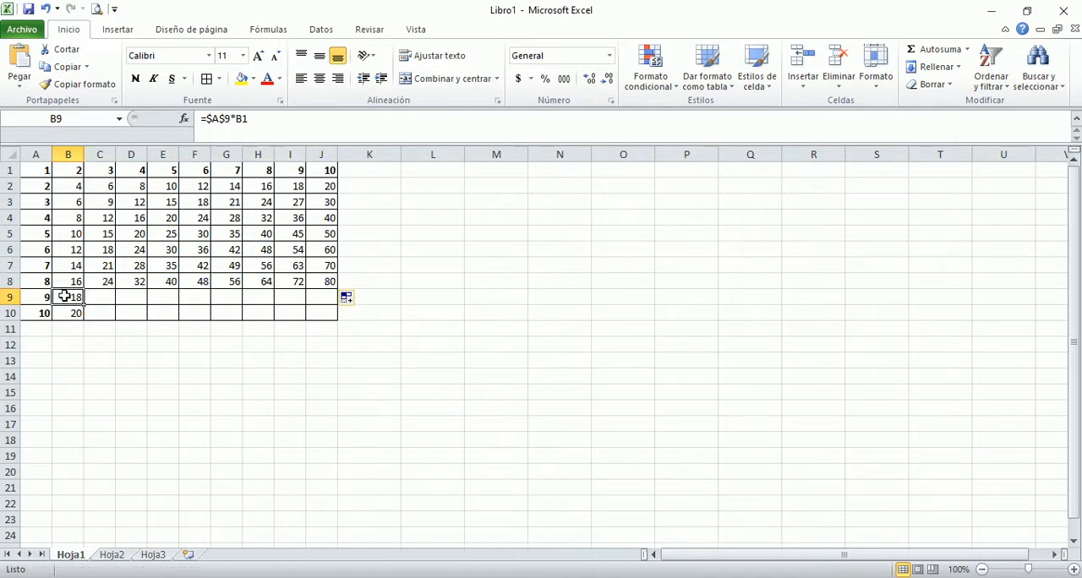
pyautogui.moveTo(84, 303); pyautogui.dragTo(332, 306)
pyautogui.click(77, 312)
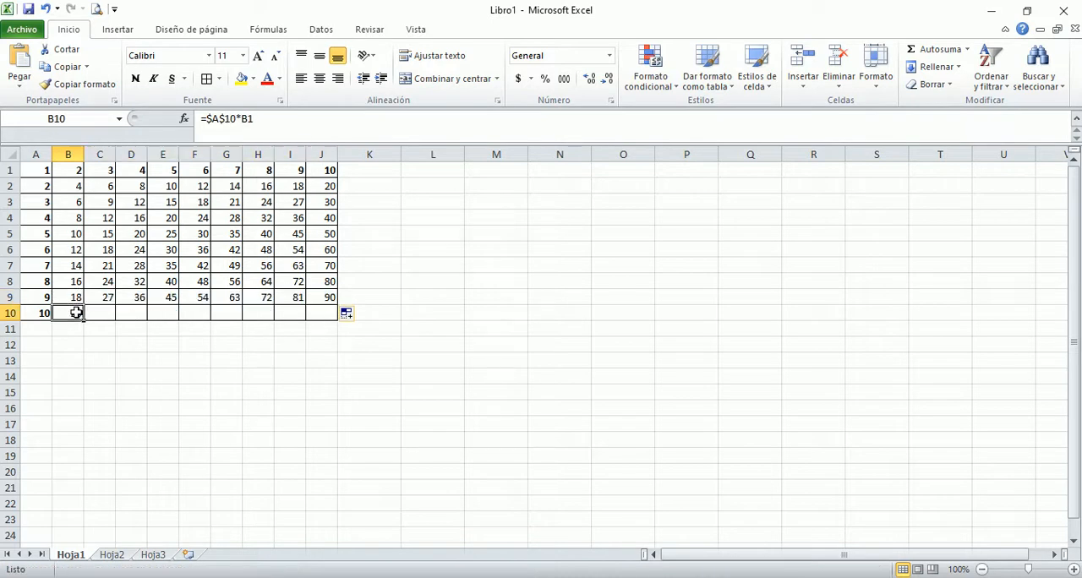
pyautogui.moveTo(84, 318); pyautogui.dragTo(334, 327)
pyautogui.click(104, 372)
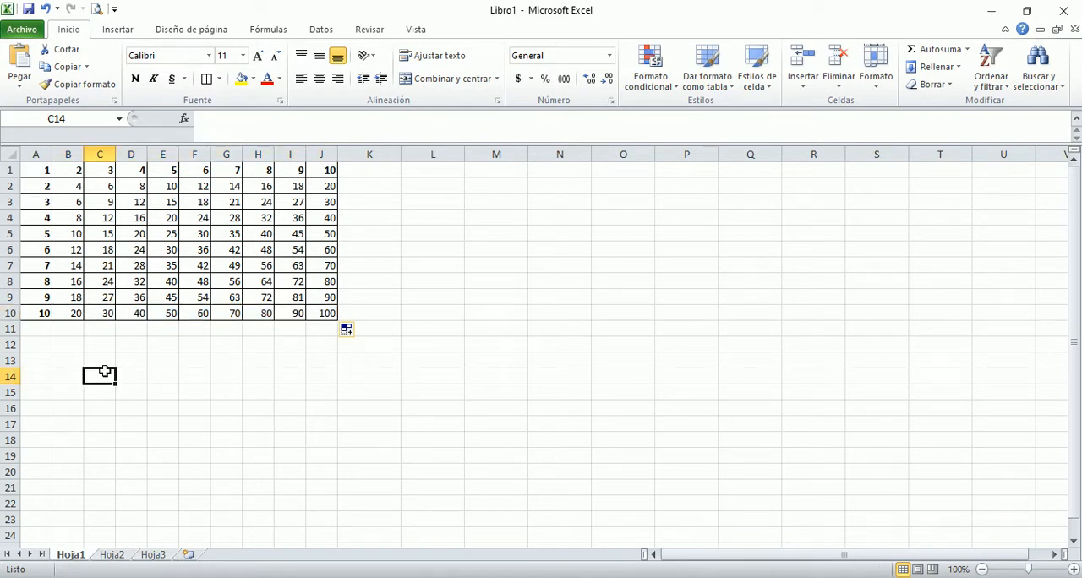
# Step: Switch to the assignment PDF in Foxit Reader and review exercise 2 with its example calendar for Enero and Febrero
pyautogui.hotkey('alt', 'Tab')
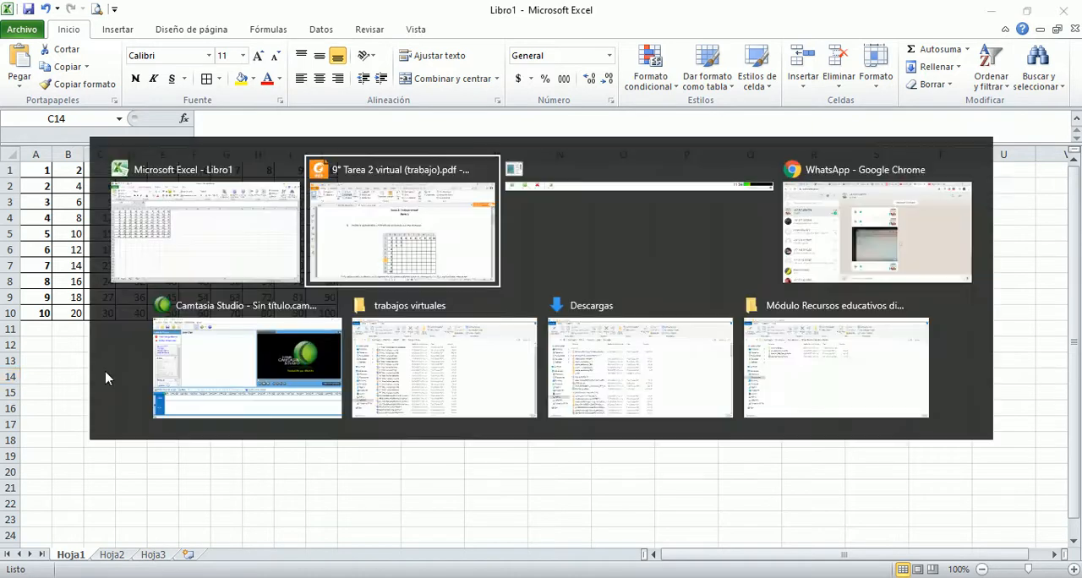
pyautogui.scroll(-5, 177, 344)
pyautogui.scroll(-10, 176, 343)
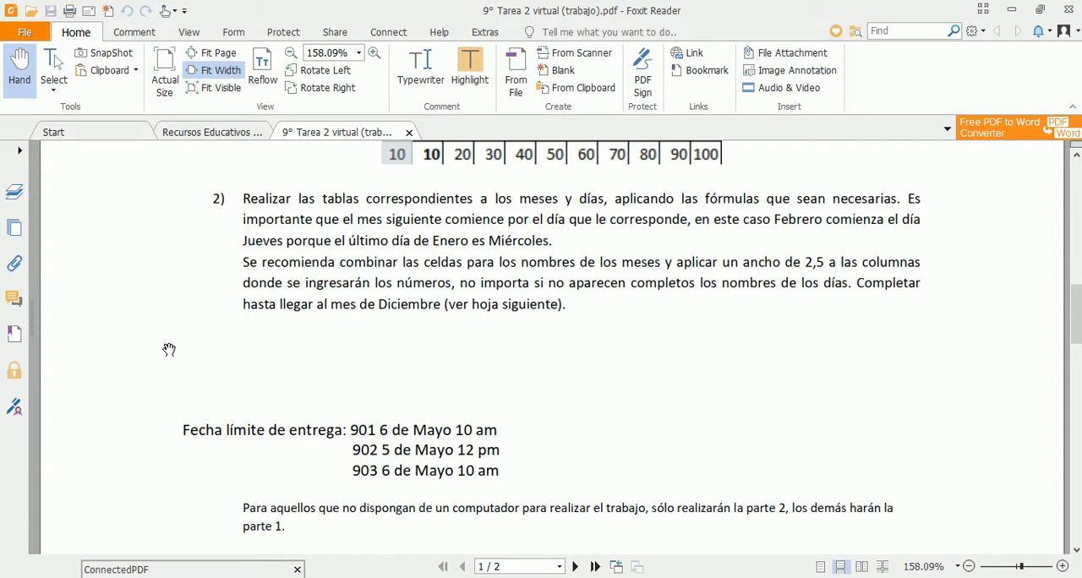
pyautogui.scroll(-10, 169, 349)
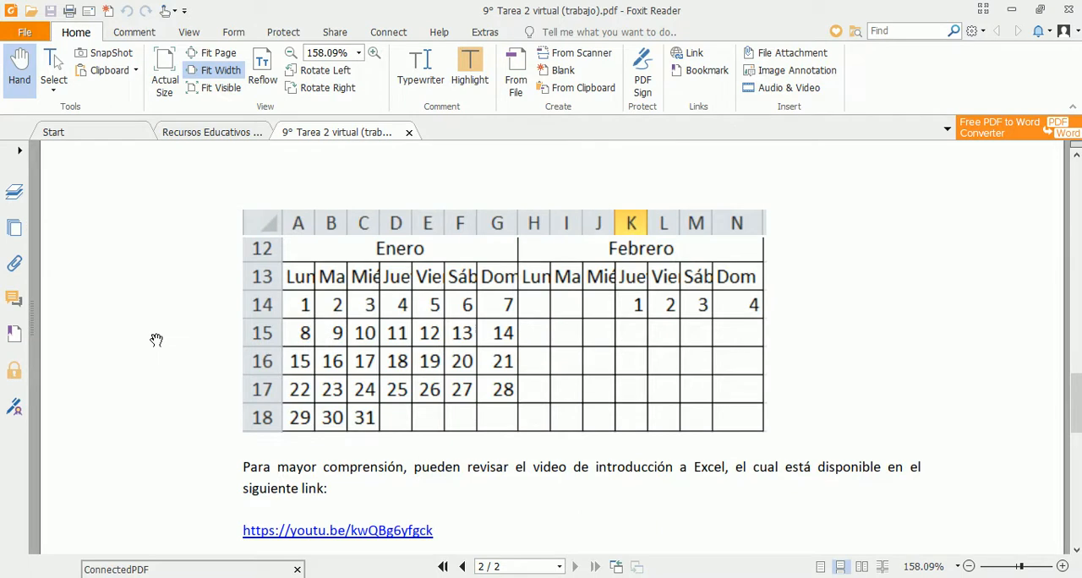
pyautogui.scroll(8, 155, 341)
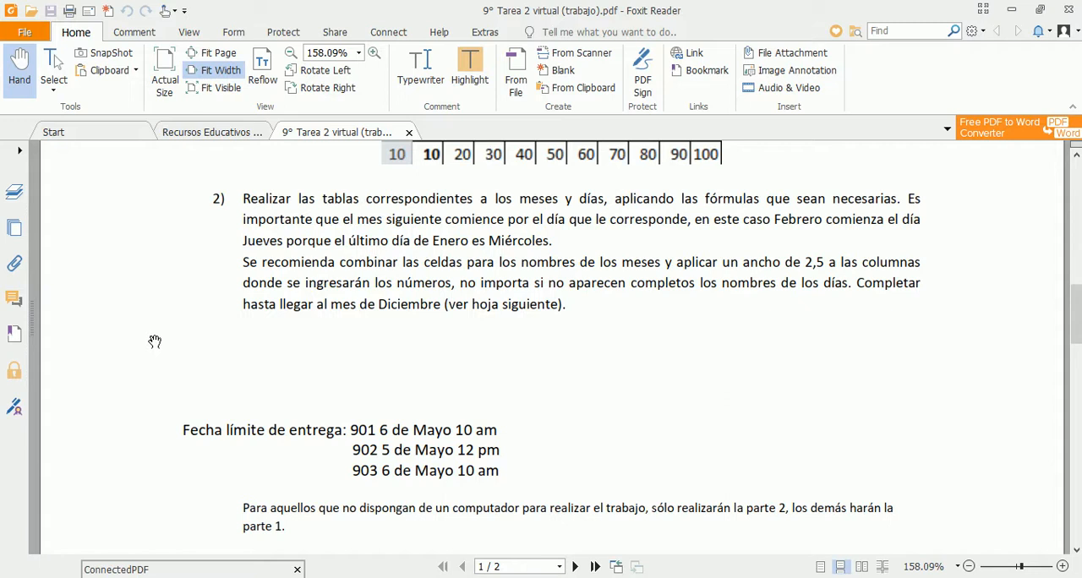
pyautogui.scroll(-10, 155, 341)
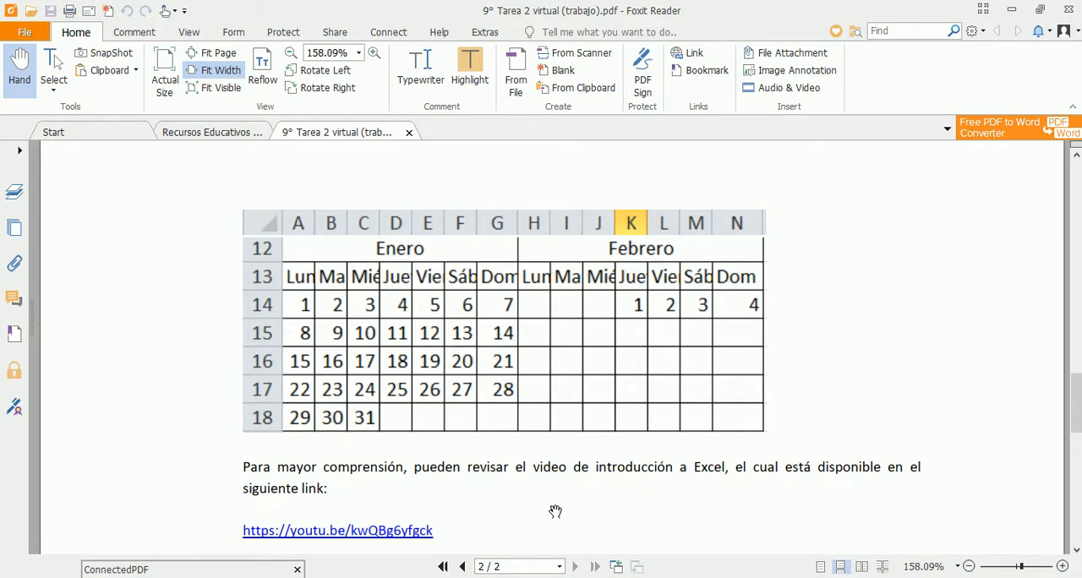
# Step: Switch back to Excel and merge and center A14:G14 on Hoja1 with the title Enero
pyautogui.hotkey('alt', 'Tab')
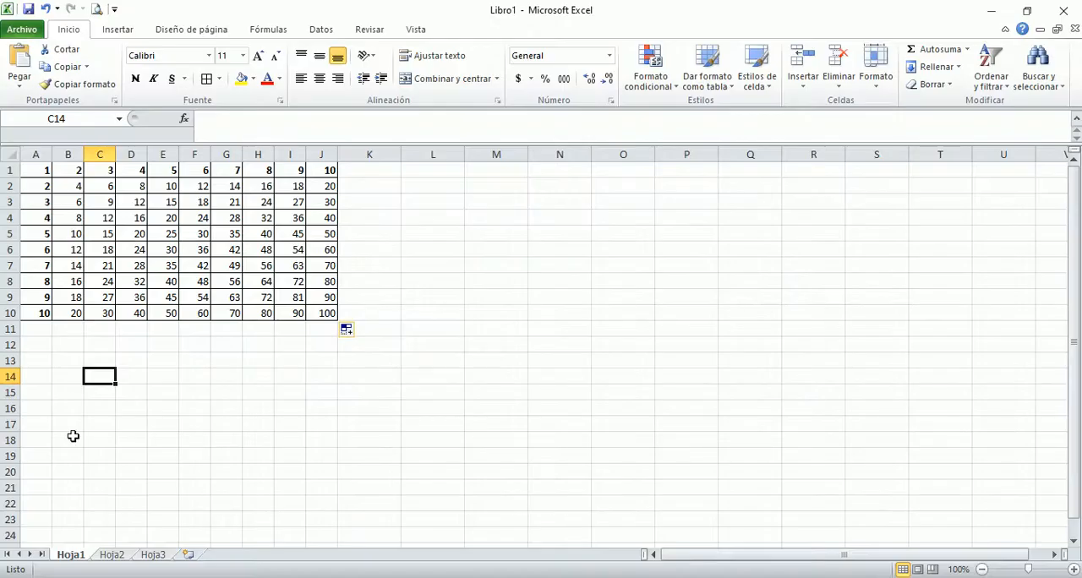
pyautogui.click(41, 377)
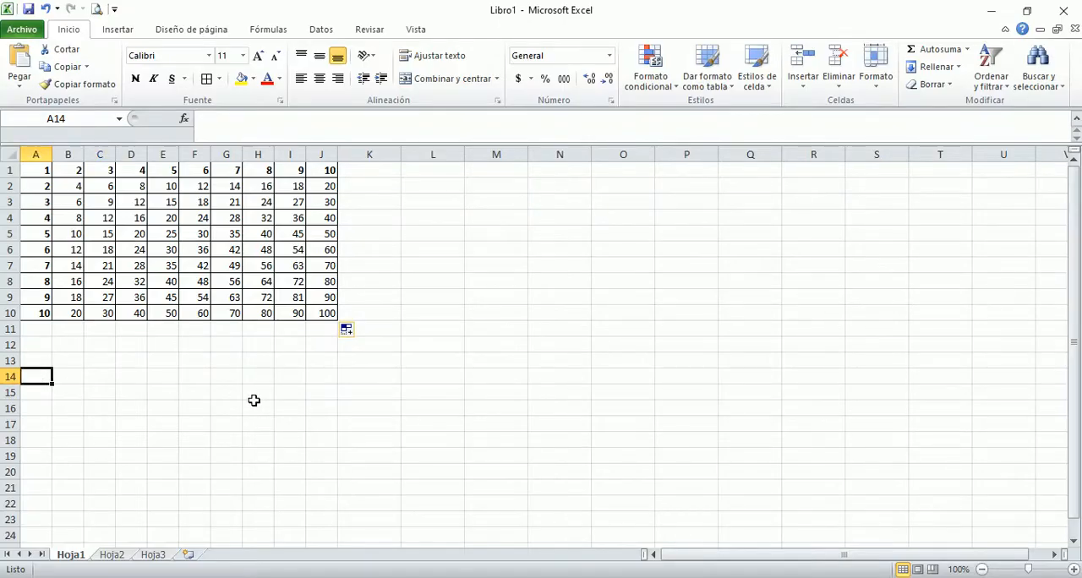
pyautogui.hotkey('shift', 'Right')
pyautogui.hotkey('shift', 'Right')
pyautogui.hotkey('shift', 'Right')
pyautogui.hotkey('shift', 'Right')
pyautogui.hotkey('shift', 'Right')
pyautogui.hotkey('shift', 'Right')
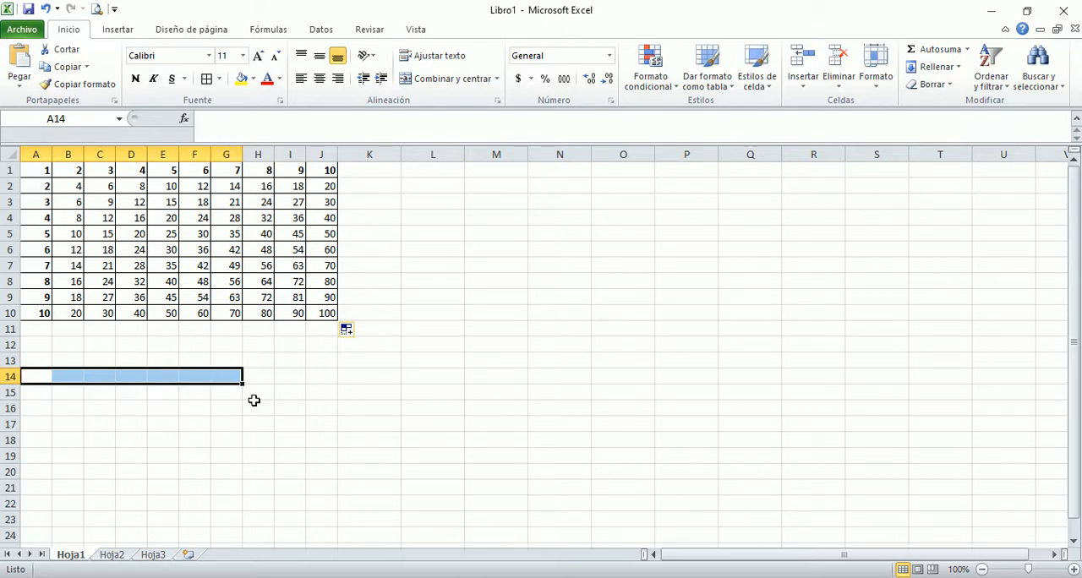
pyautogui.click(433, 79)
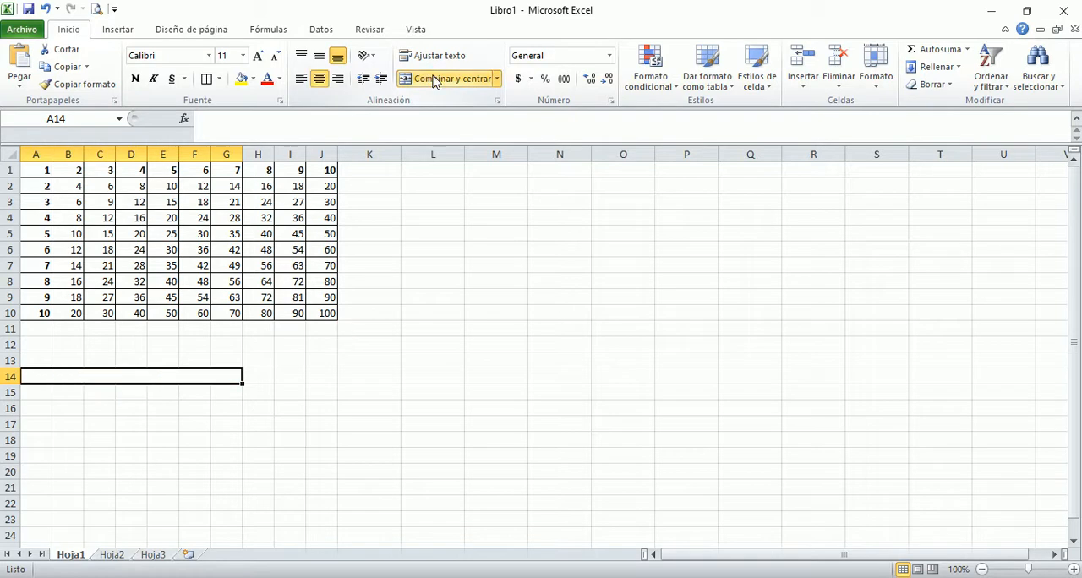
pyautogui.write('Enero')
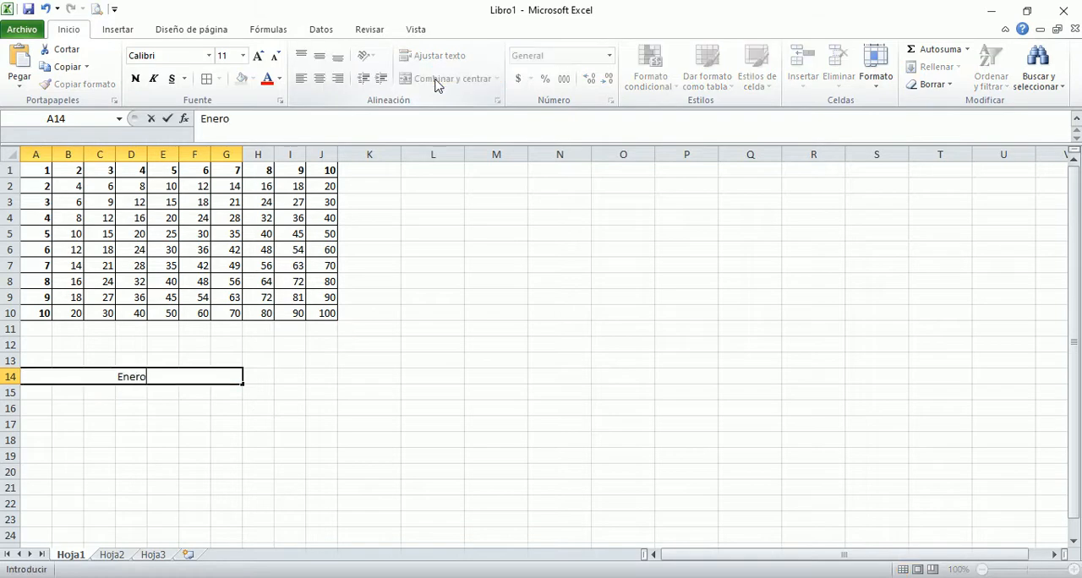
pyautogui.press('Return')
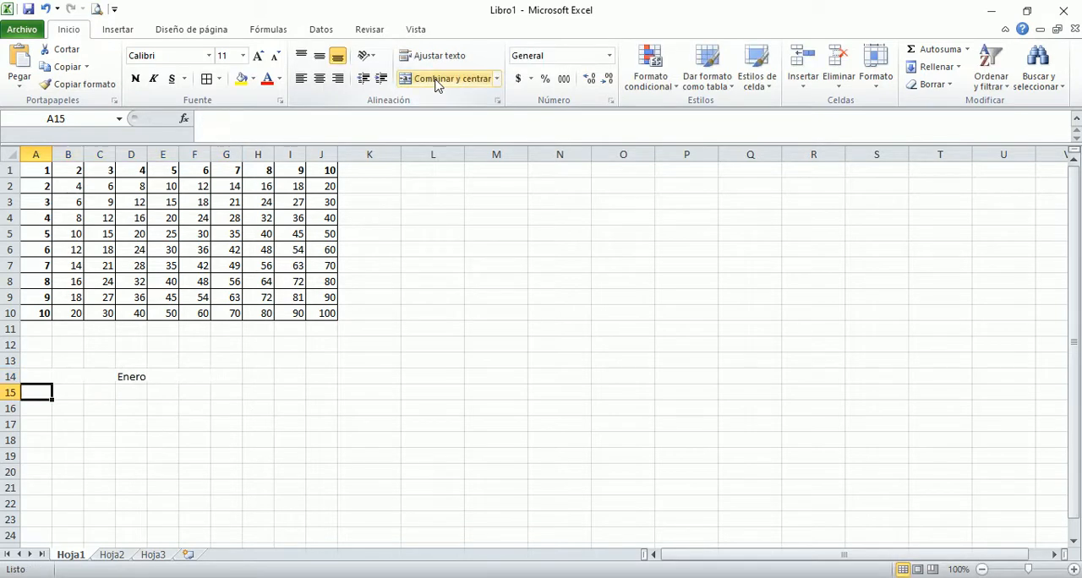
# Step: Enter Lunes and Martes in A15 and B15 and extend the weekday series across to G15
pyautogui.write('L')
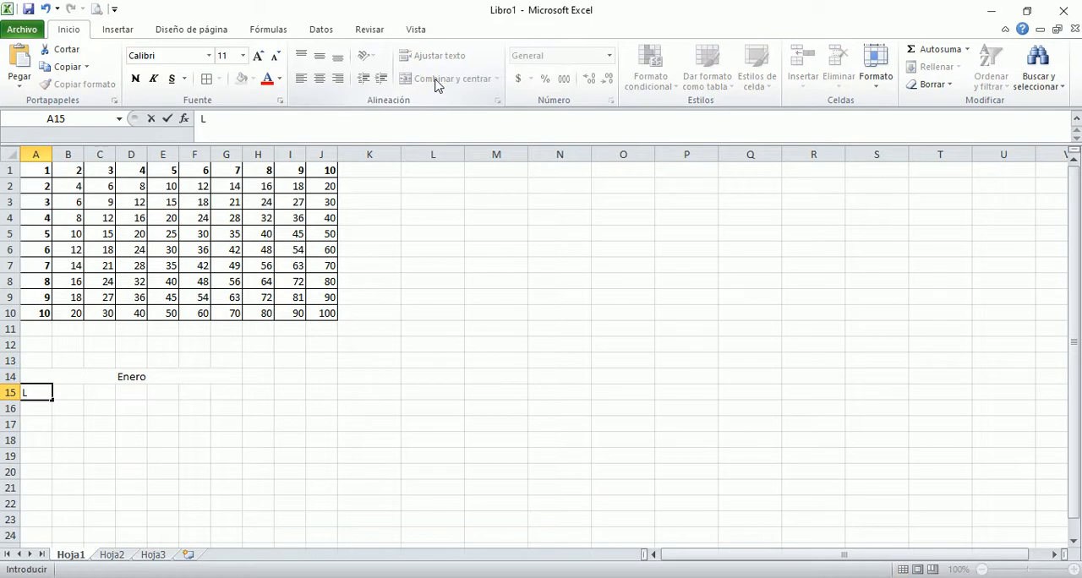
pyautogui.write('unes')
pyautogui.press('Tab')
pyautogui.write('Martes')
pyautogui.press('Tab')
pyautogui.press('Left')
pyautogui.press('Left')
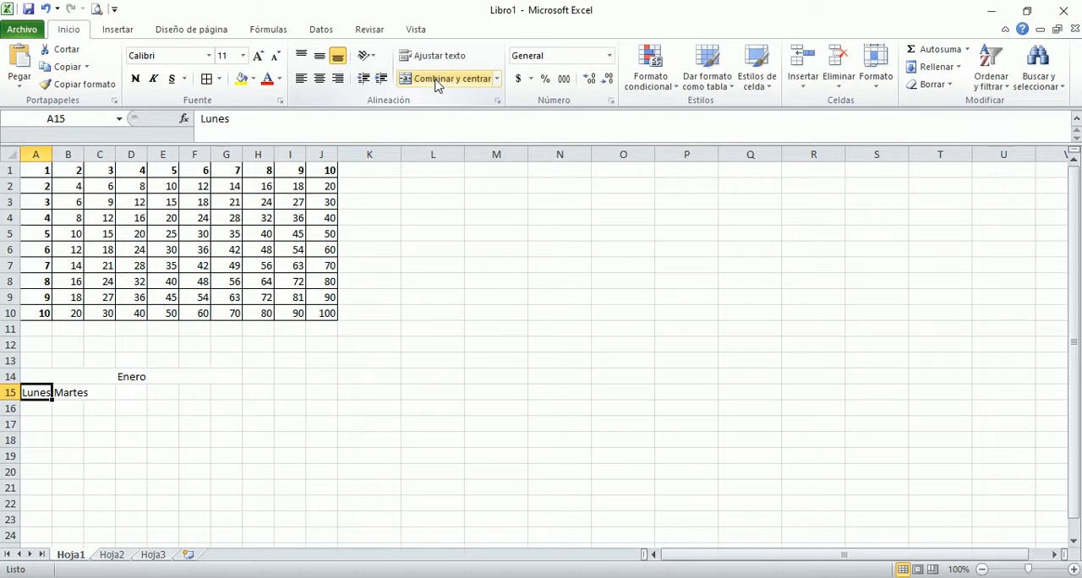
pyautogui.hotkey('shift', 'Right')
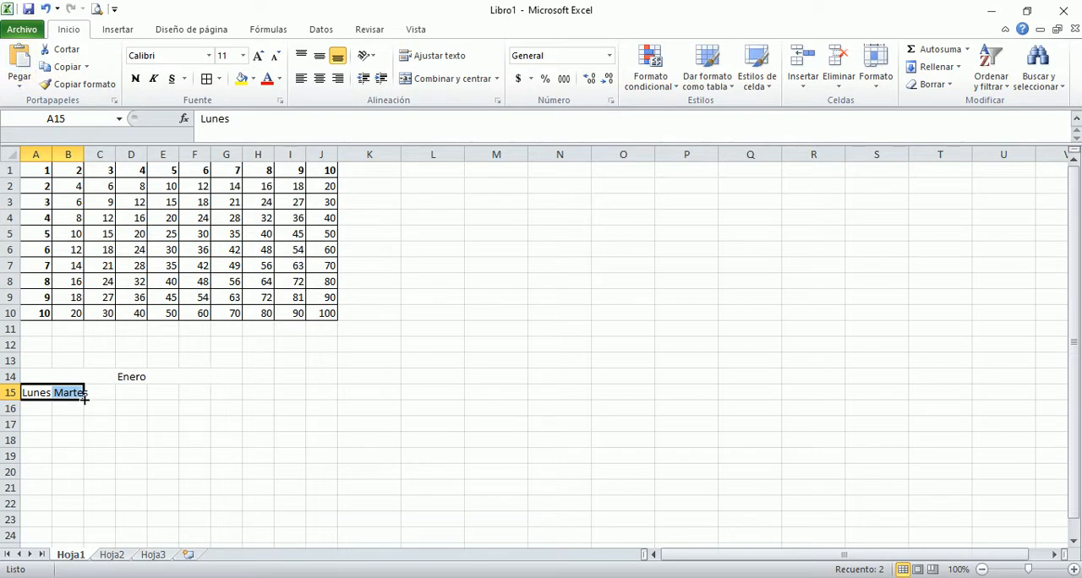
pyautogui.moveTo(84, 397); pyautogui.dragTo(238, 404)
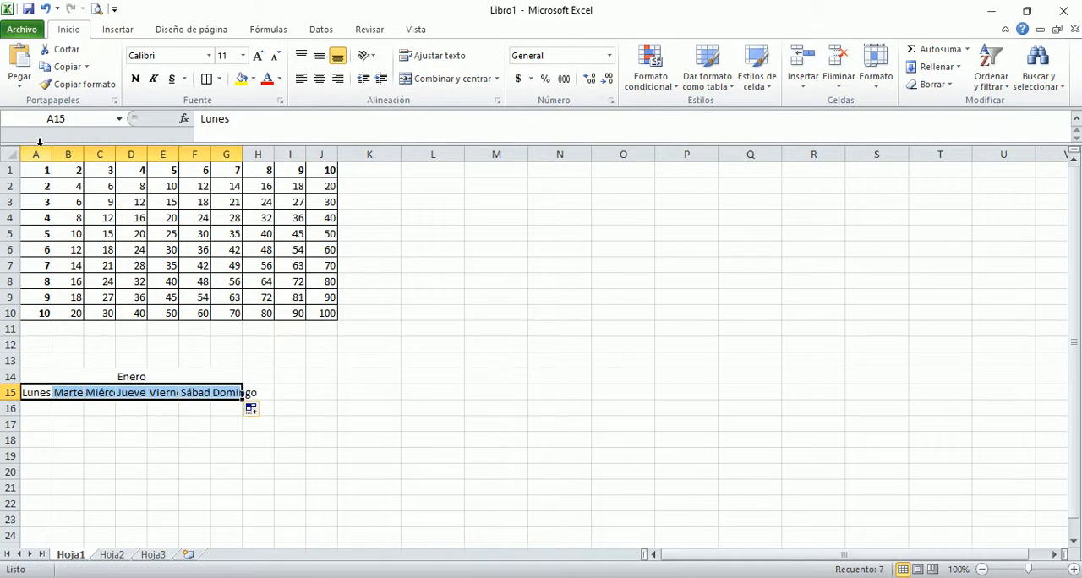
pyautogui.moveTo(38, 148); pyautogui.dragTo(228, 152)
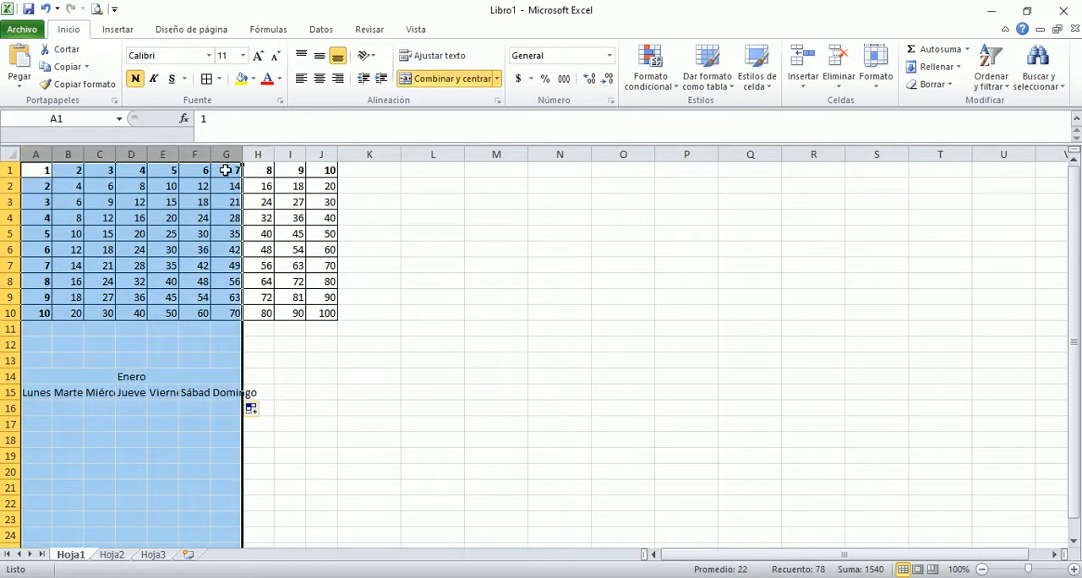
pyautogui.rightClick(227, 152)
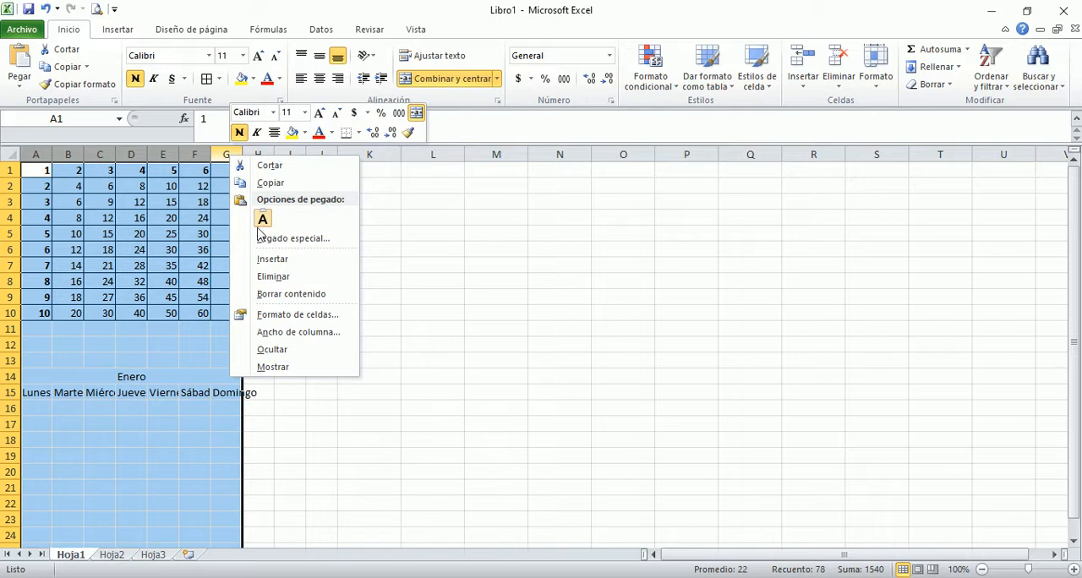
pyautogui.click(292, 332)
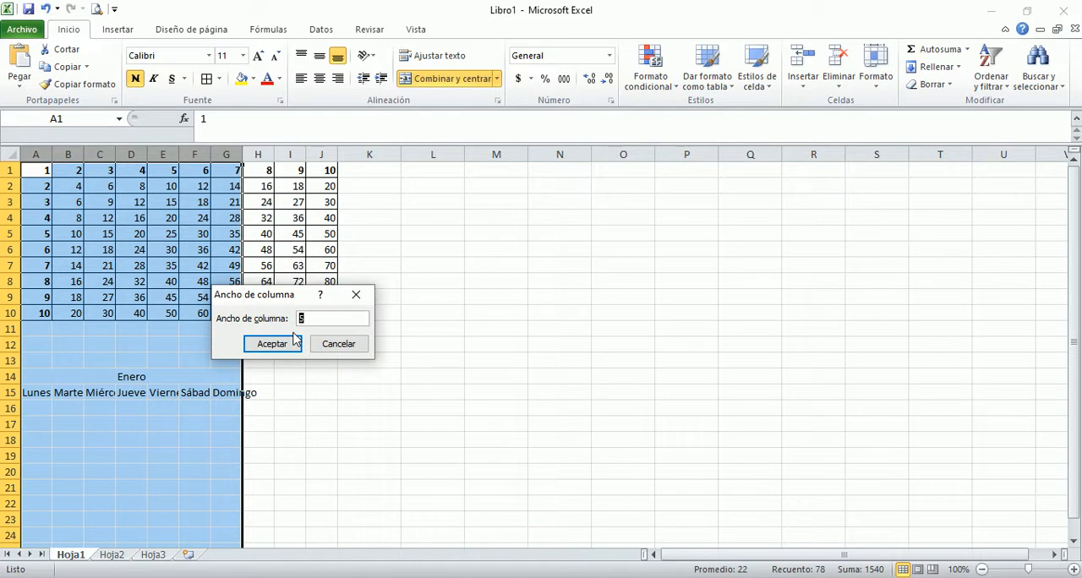
pyautogui.click(339, 344)
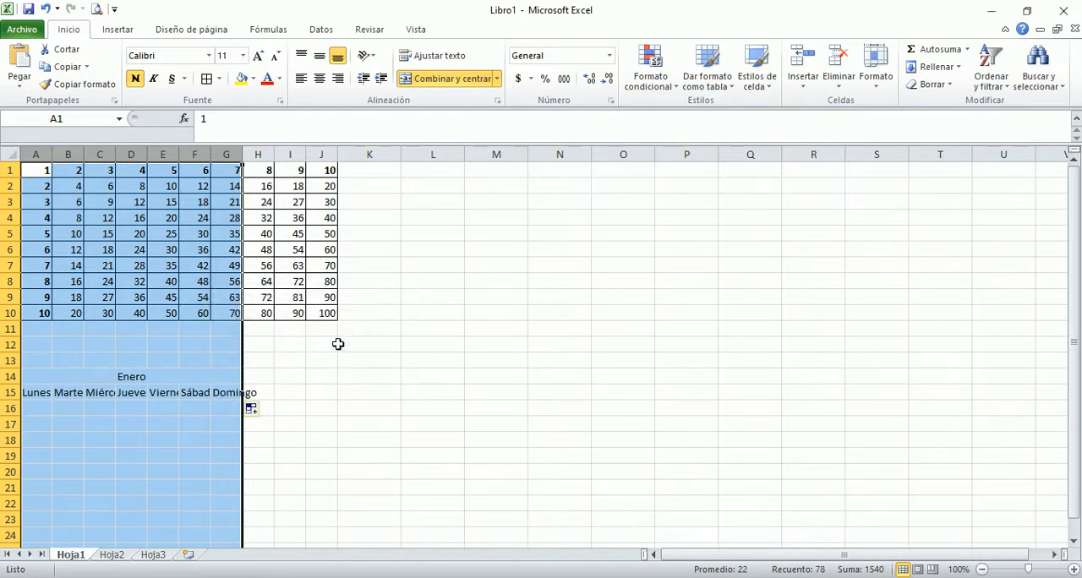
# Step: Copy the Enero title and weekday row from A14:G15 to cell A1 of sheet Hoja2
pyautogui.click(136, 376)
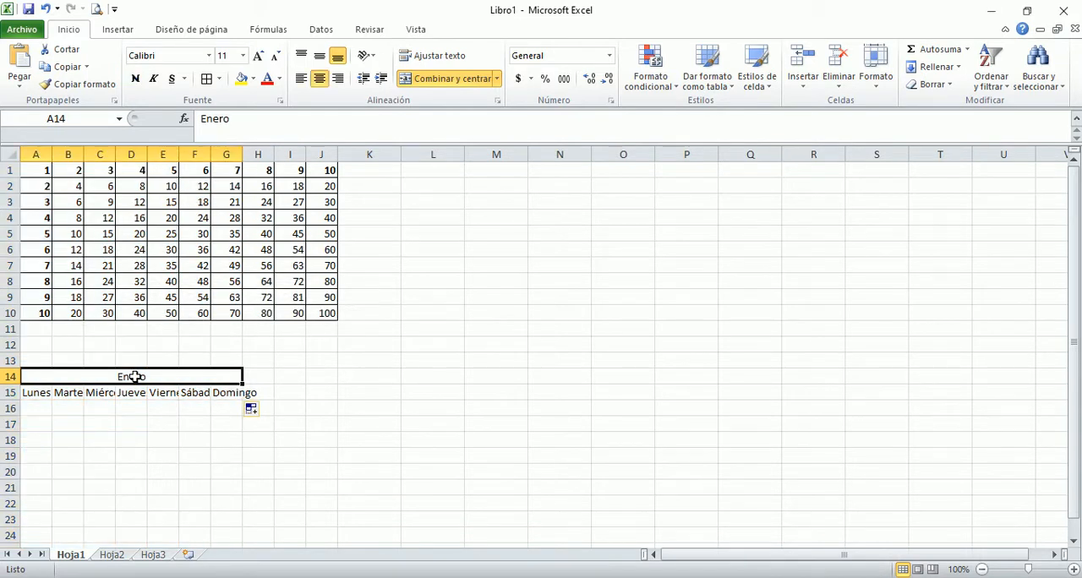
pyautogui.hotkey('shift', 'Down')
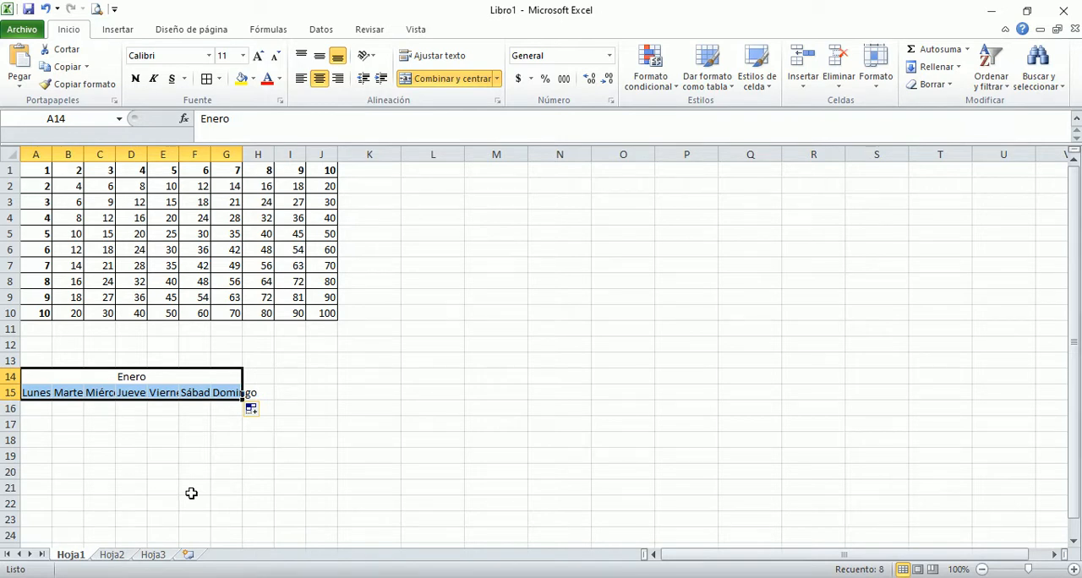
pyautogui.hotkey('ctrl', 'c')
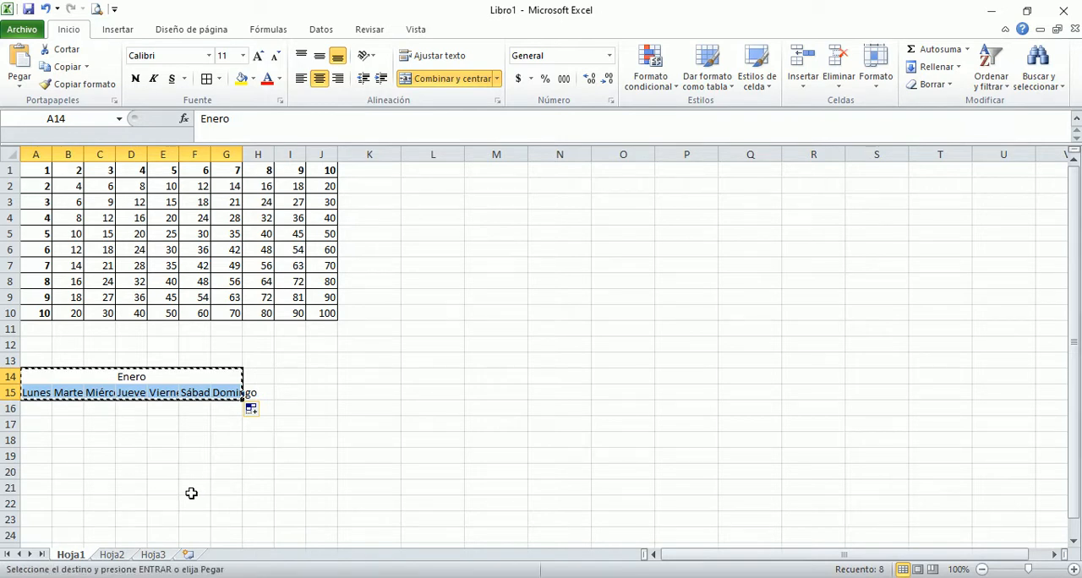
pyautogui.click(118, 556)
pyautogui.press('Return')
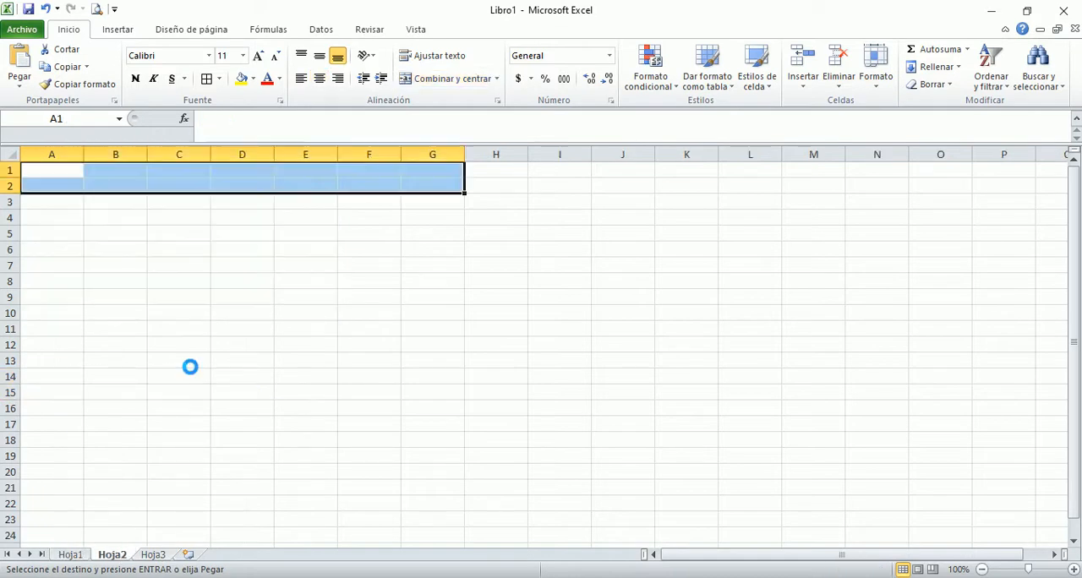
# Step: Set the width of columns A through G on Hoja2 to 2,5
pyautogui.click(71, 147)
pyautogui.moveTo(71, 147); pyautogui.dragTo(427, 152)
pyautogui.rightClick(429, 152)
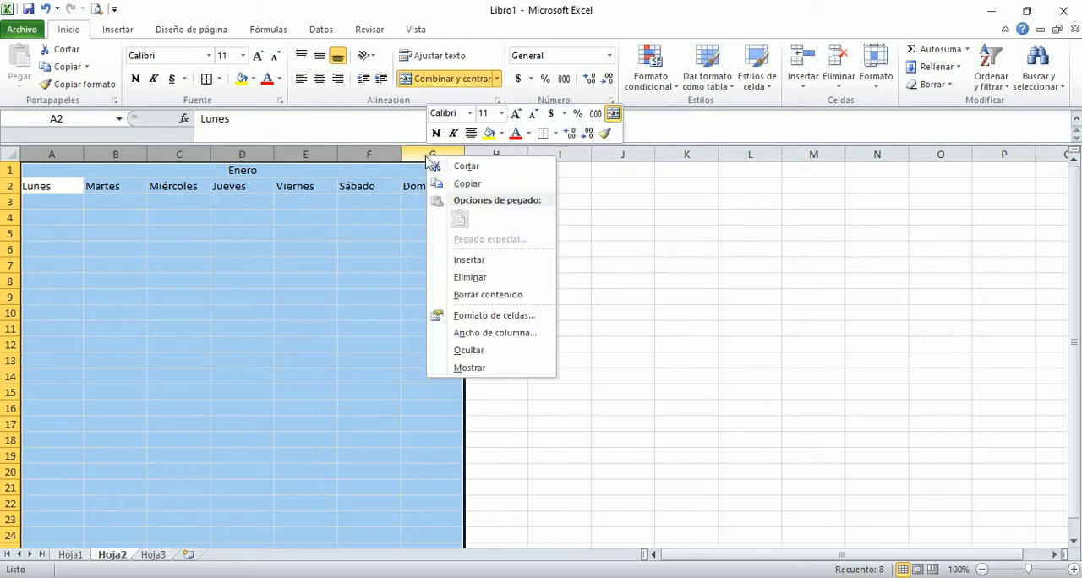
pyautogui.click(488, 336)
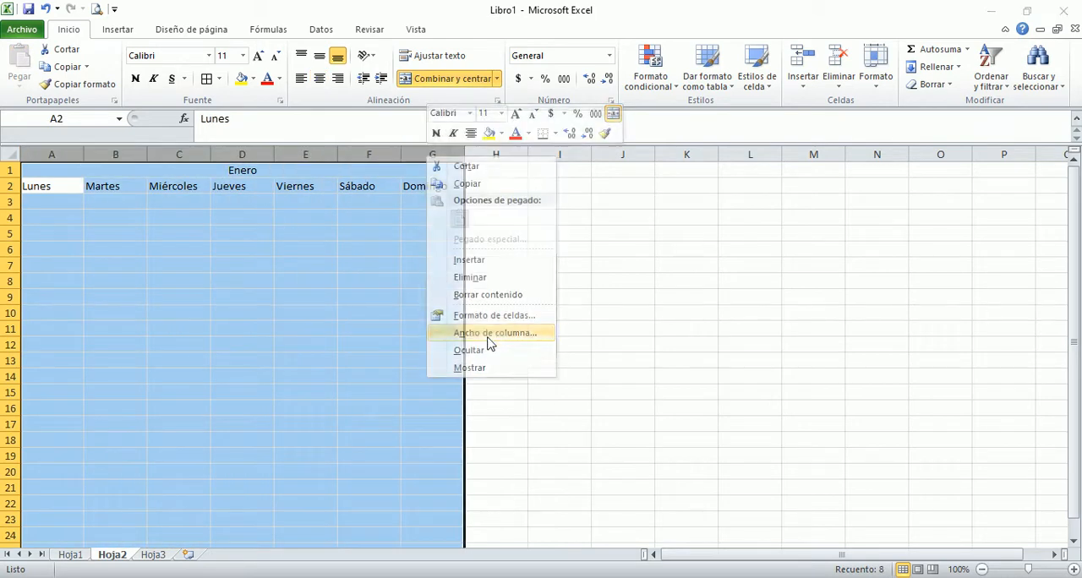
pyautogui.write('2')
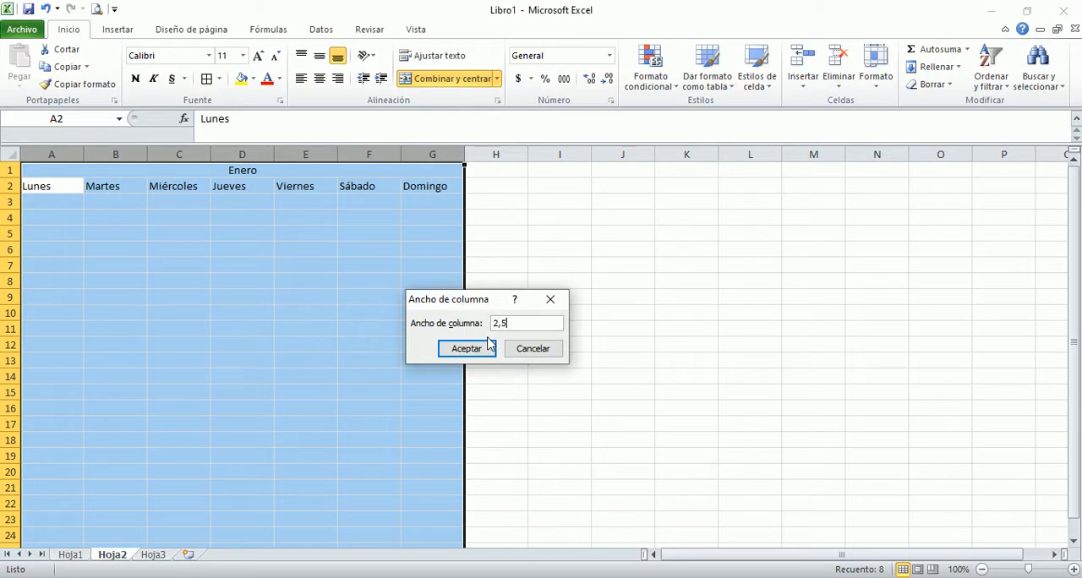
pyautogui.write(',5')
pyautogui.click(487, 345)
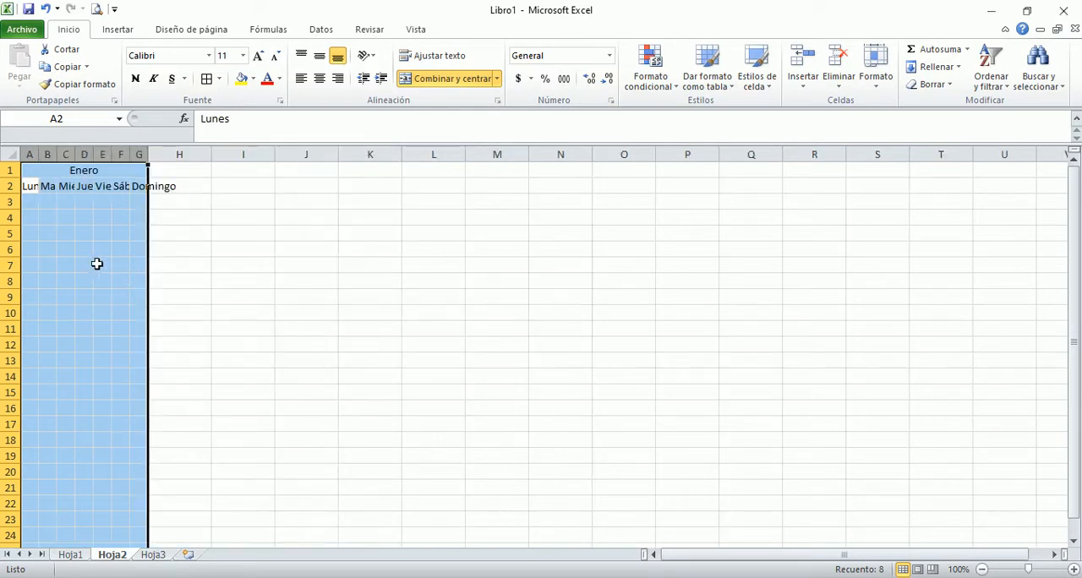
# Step: Widen columns A, B, C and F slightly so the first three letters of their weekday names fit
pyautogui.click(33, 203)
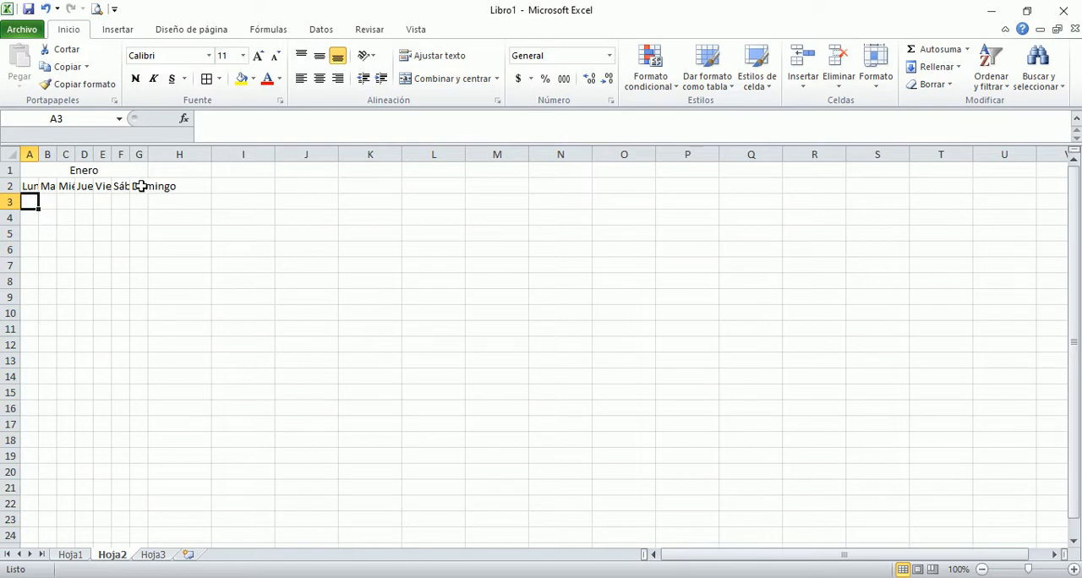
pyautogui.click(140, 185)
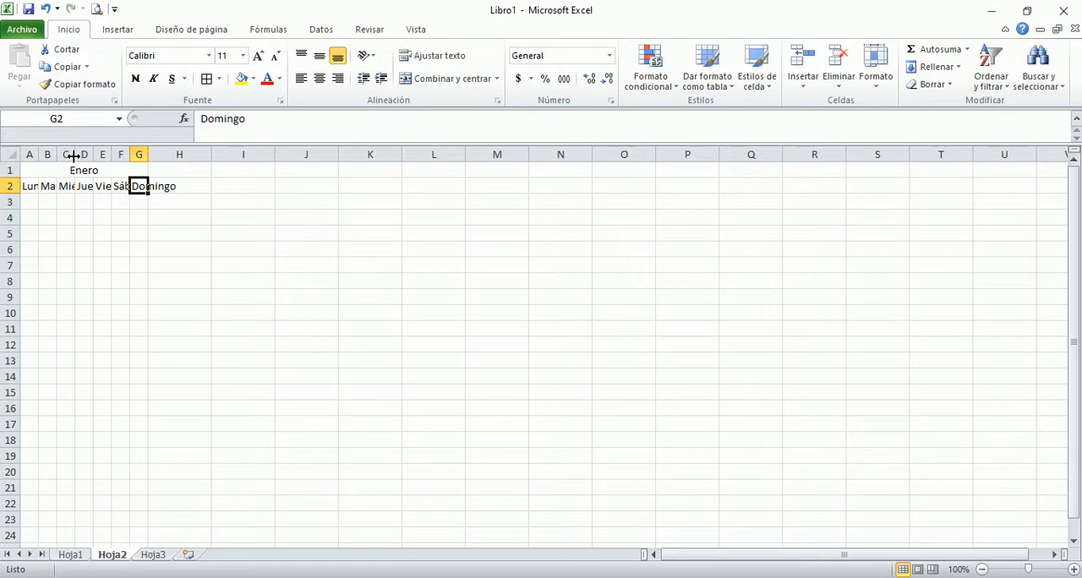
pyautogui.moveTo(73, 155); pyautogui.dragTo(77, 156)
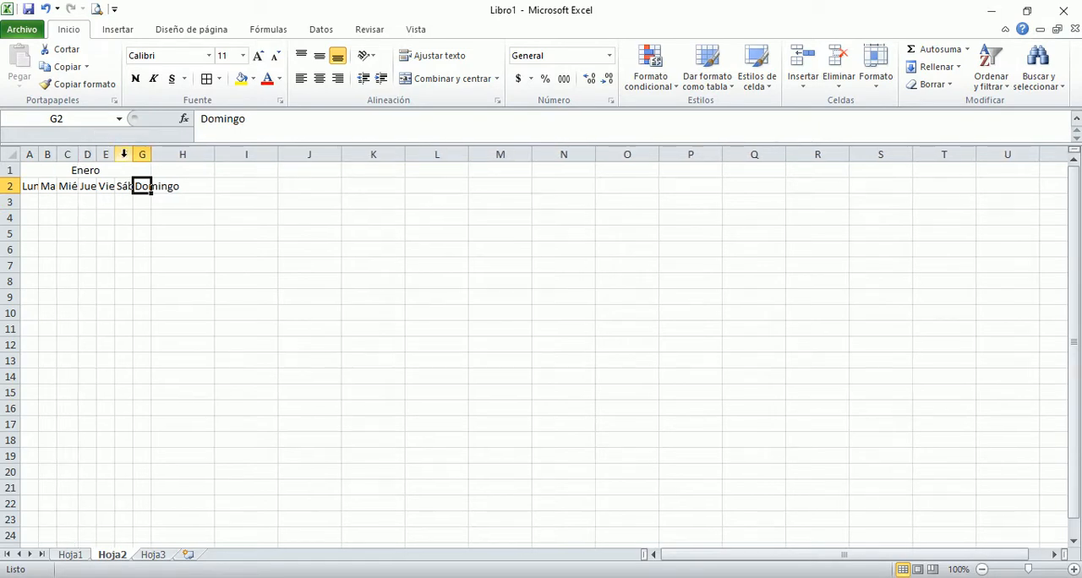
pyautogui.moveTo(133, 154); pyautogui.dragTo(135, 154)
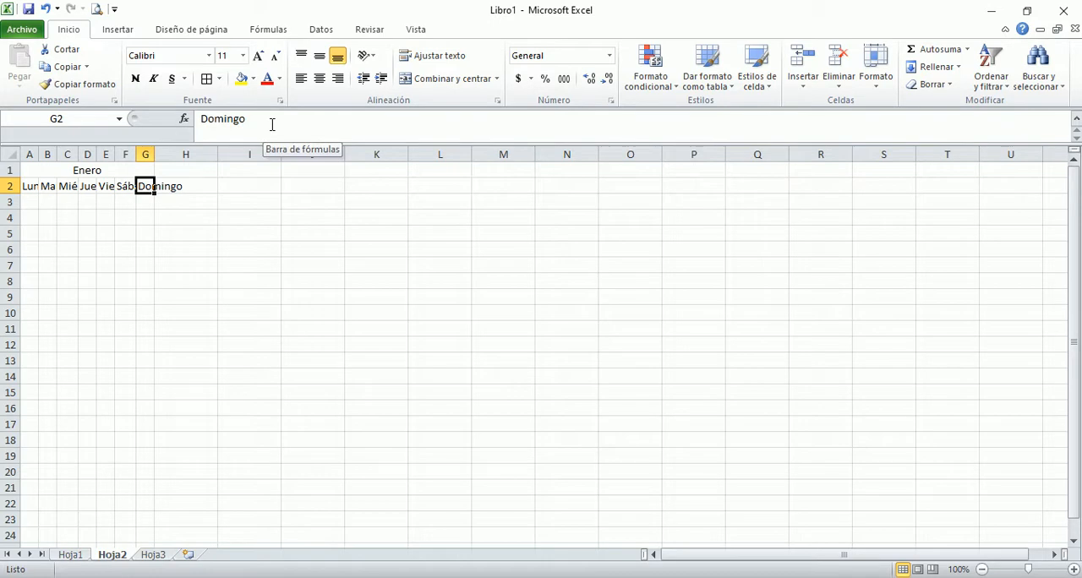
pyautogui.moveTo(38, 152); pyautogui.dragTo(65, 151)
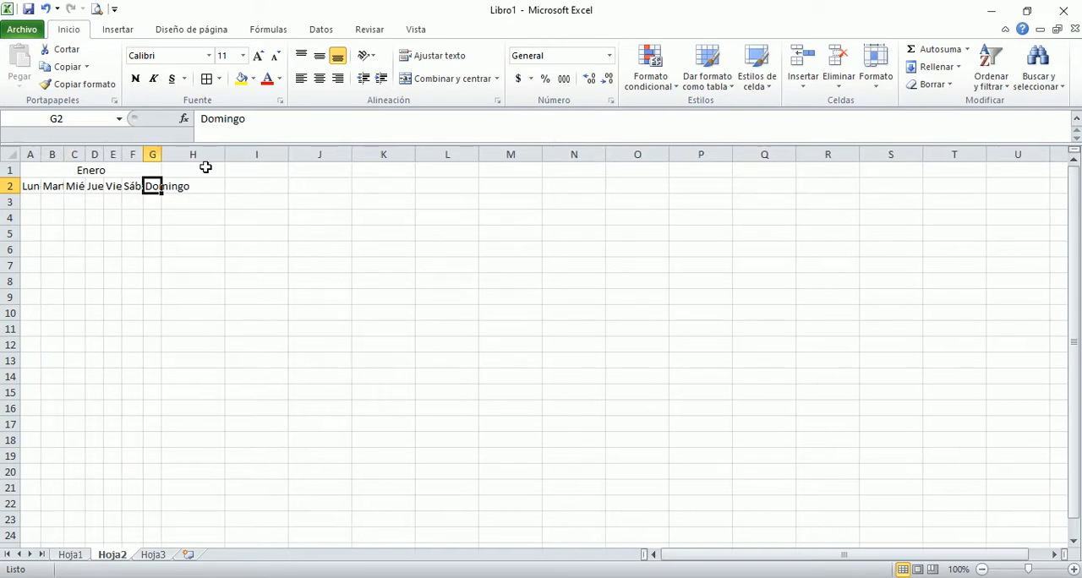
# Step: Shorten the weekday name in G2 to Dom and autofit the width of column G
pyautogui.click(274, 124)
pyautogui.press('BackSpace')
pyautogui.press('BackSpace')
pyautogui.press('BackSpace')
pyautogui.press('BackSpace')
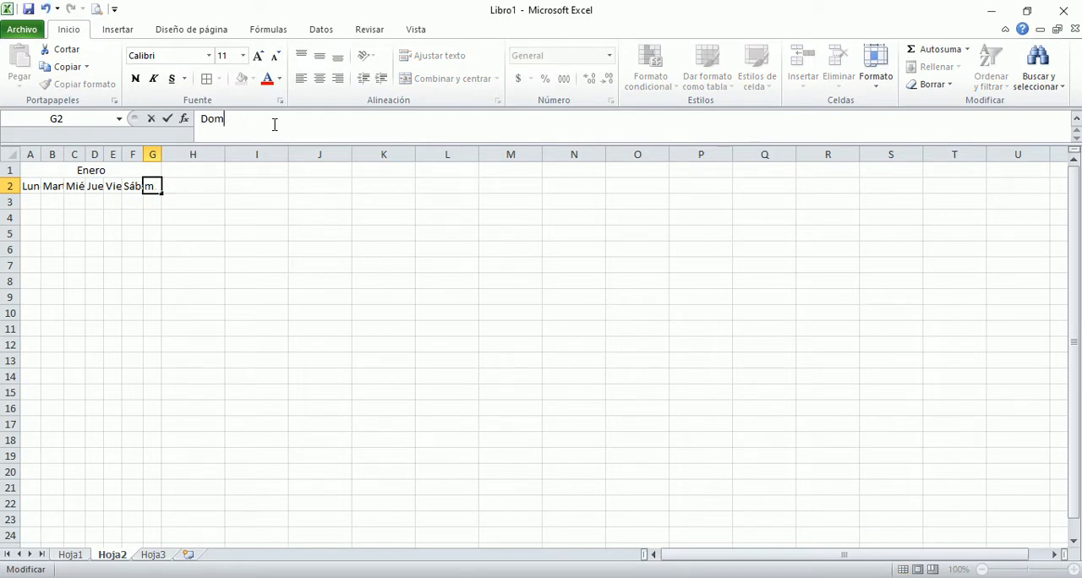
pyautogui.press('Return')
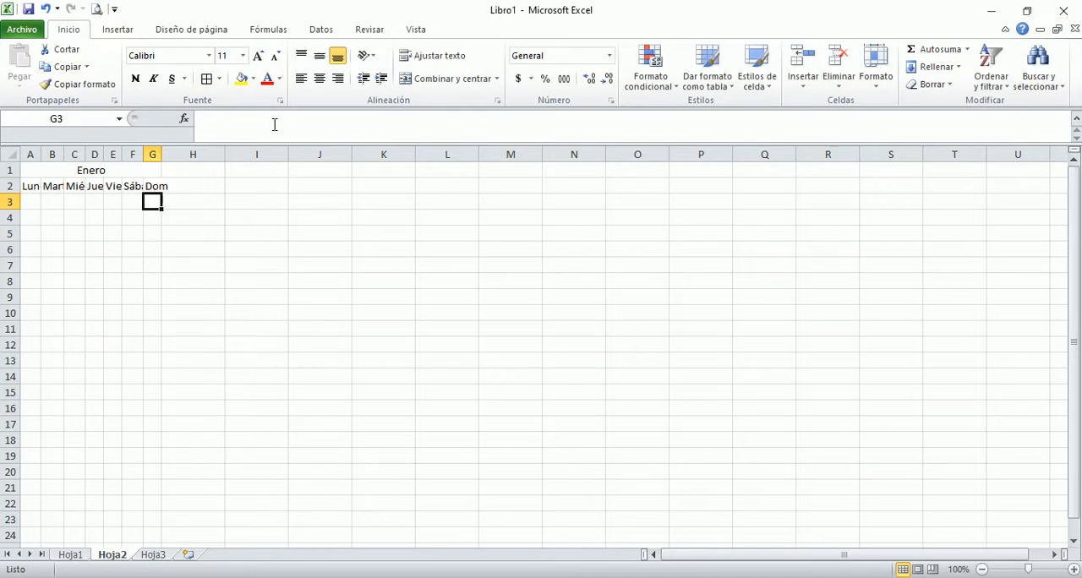
pyautogui.doubleClick(163, 154)
# Step: Enter 1 in A3 as the first day of Enero and the formula =A3+1 in B3
pyautogui.click(36, 204)
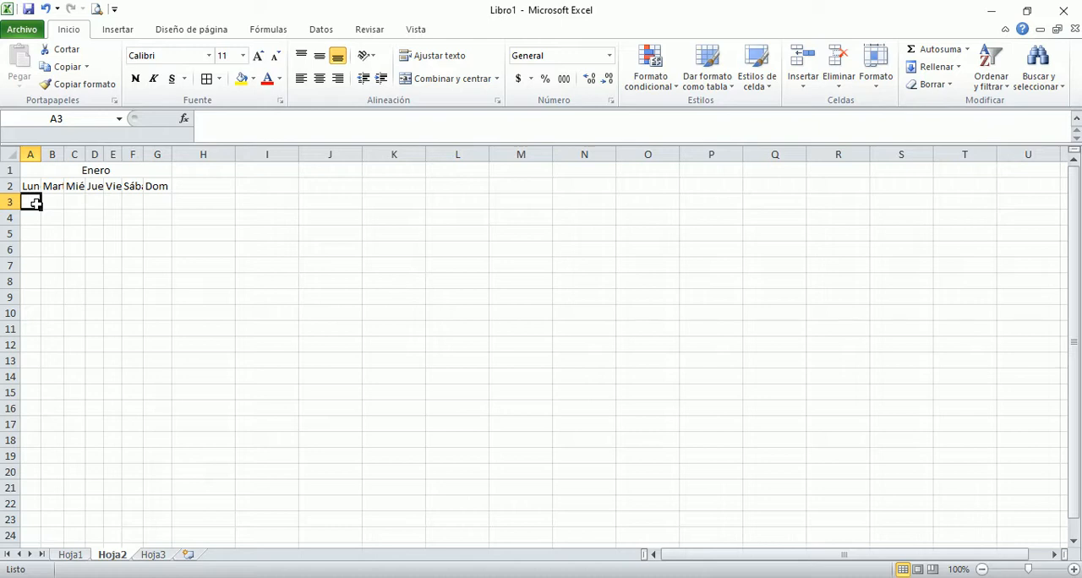
pyautogui.write('1')
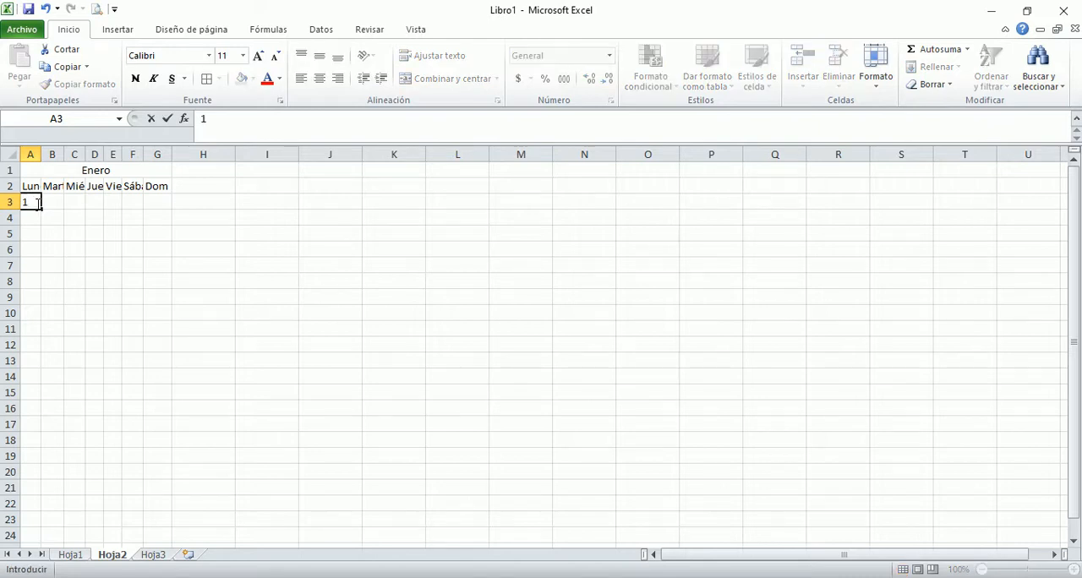
pyautogui.press('Tab')
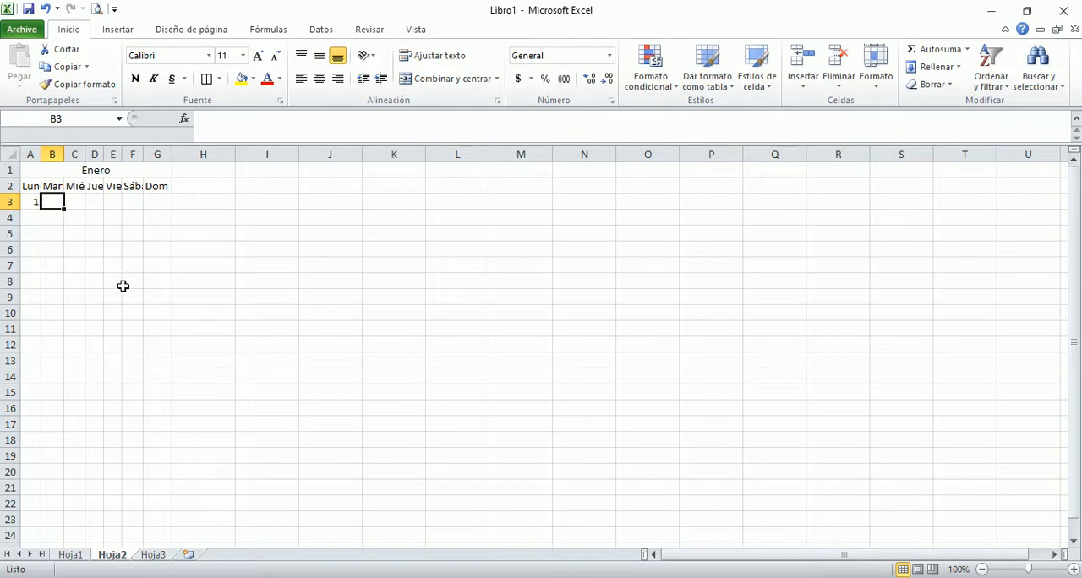
pyautogui.write('=')
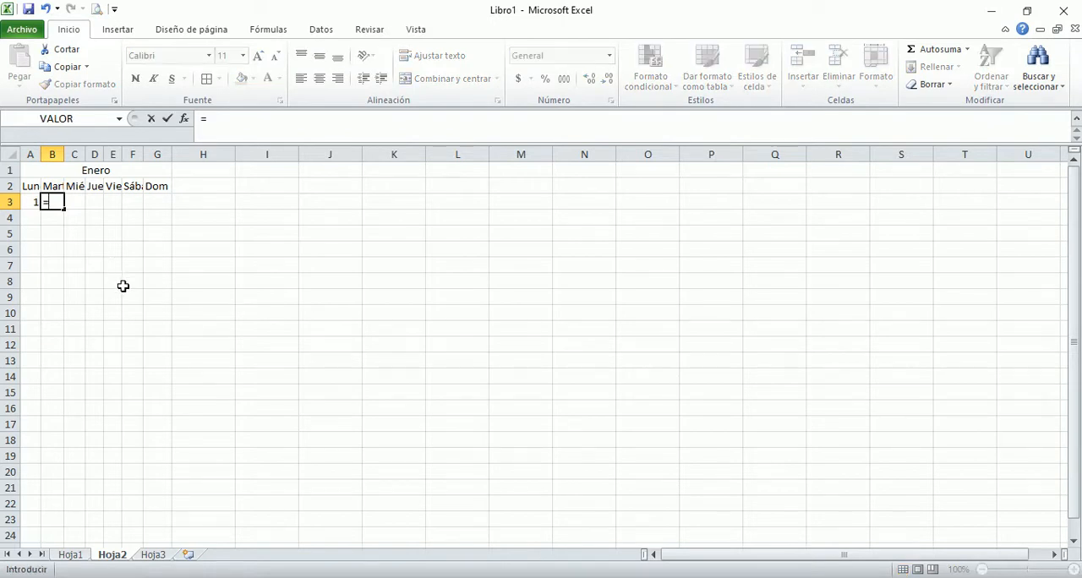
pyautogui.press('Left')
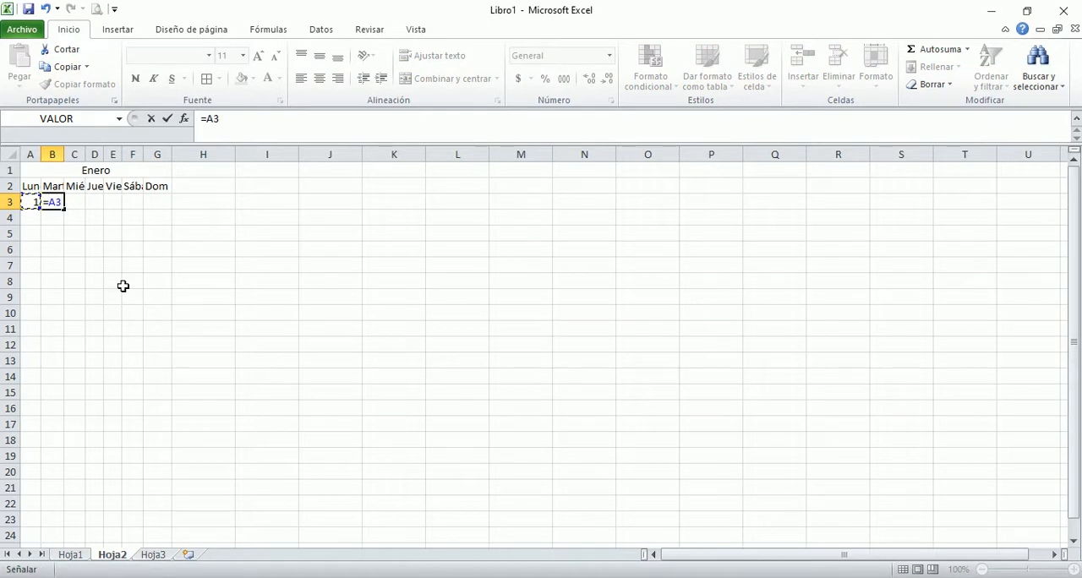
pyautogui.write('+1')
pyautogui.press('Return')
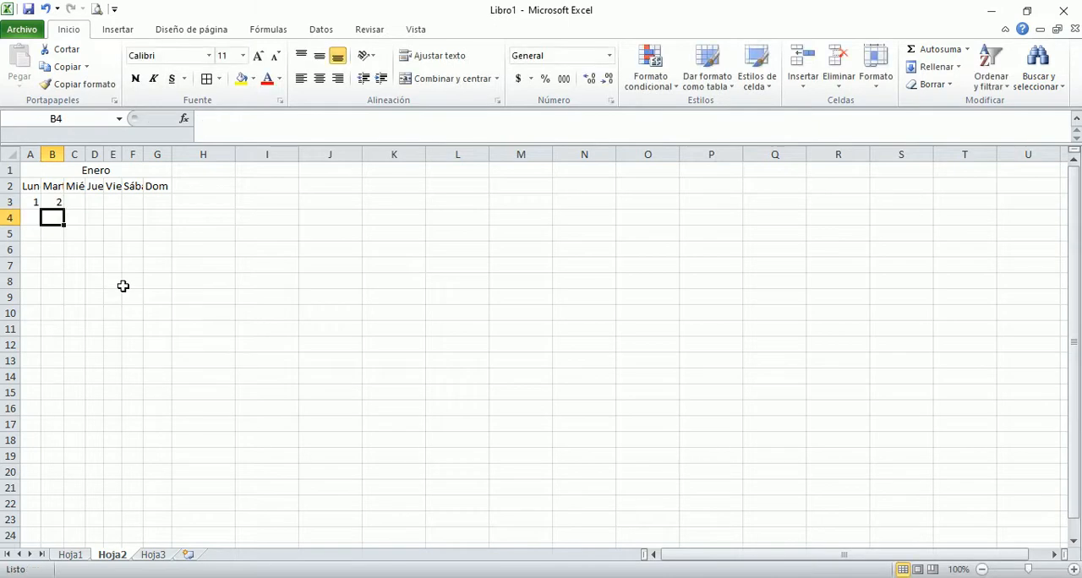
# Step: Copy the B3 formula across through G3 and enter =G3+1 in A4 to begin the second week
pyautogui.click(56, 200)
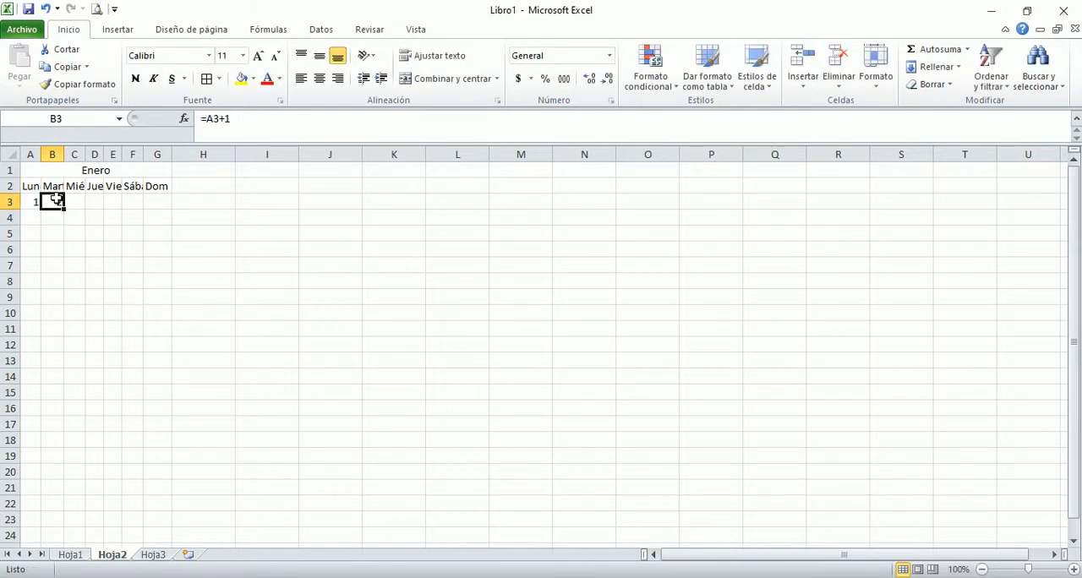
pyautogui.moveTo(65, 208); pyautogui.dragTo(170, 206)
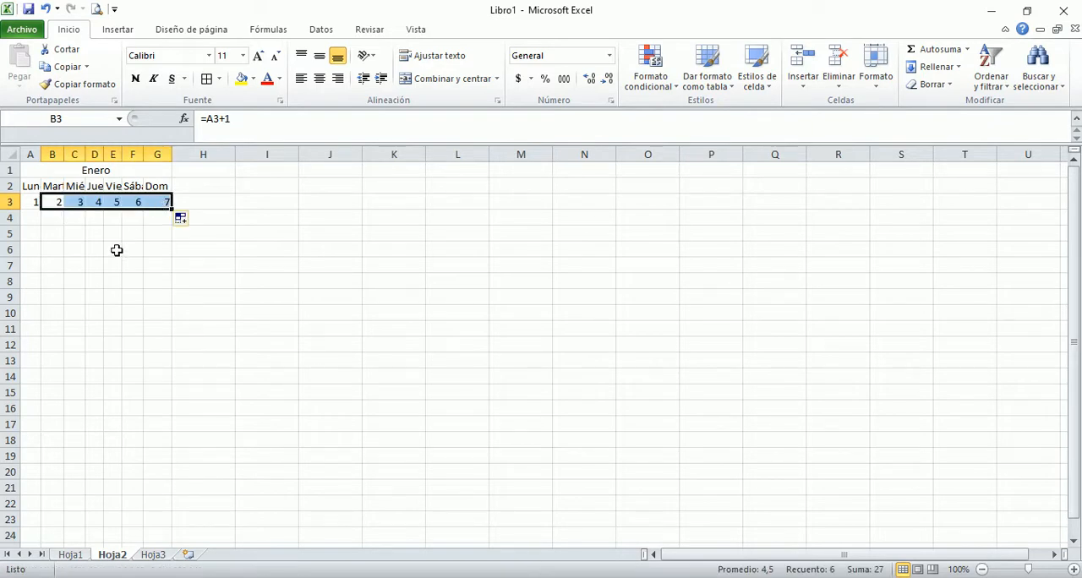
pyautogui.click(33, 218)
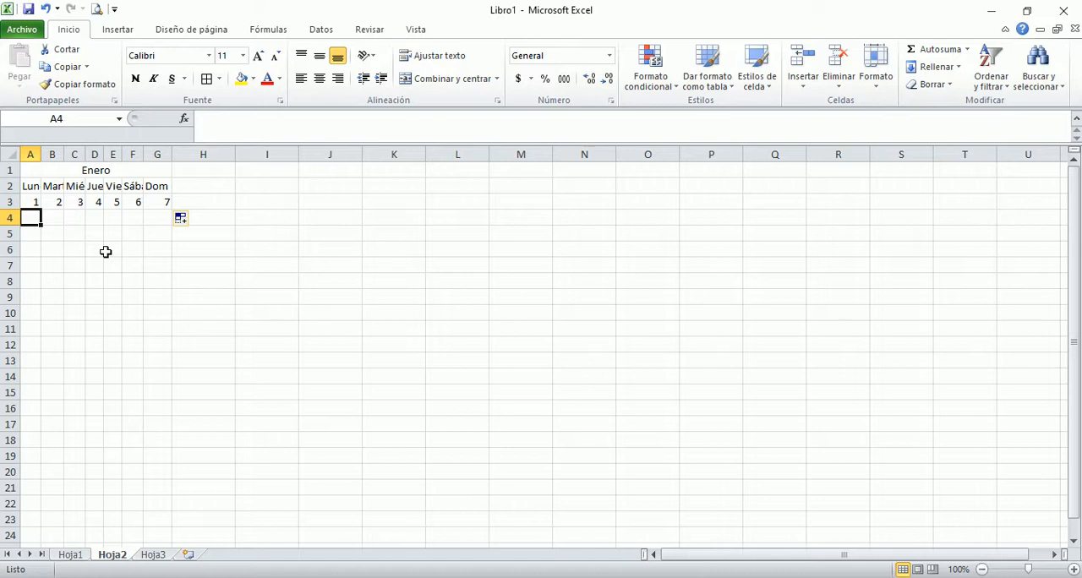
pyautogui.write('=')
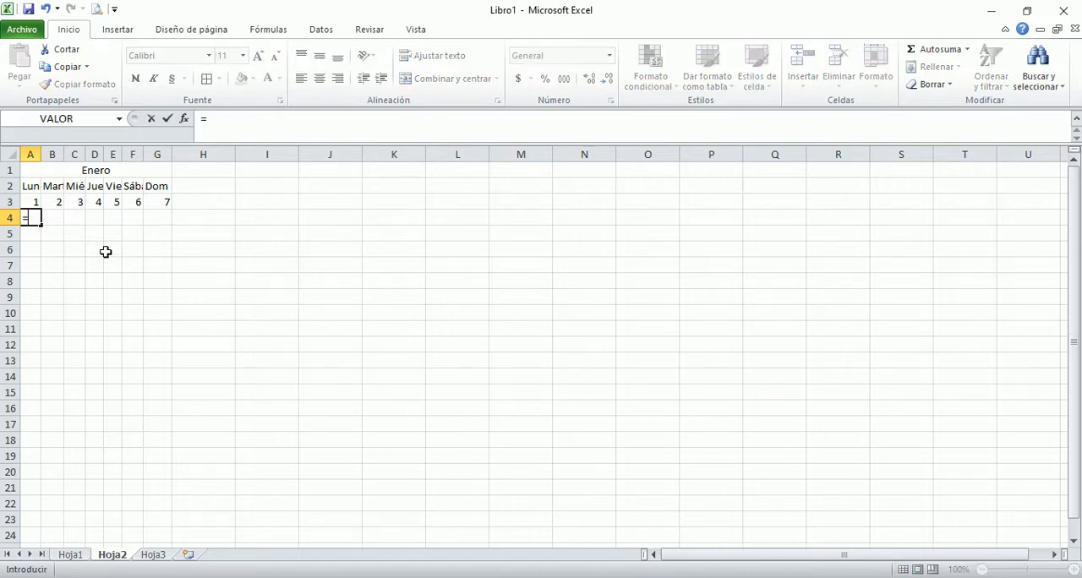
pyautogui.click(161, 200)
pyautogui.write('+1')
pyautogui.press('Return')
# Step: Try copying the A4 formula across through G4 and review the cell references in the copied formulas
pyautogui.click(32, 219)
pyautogui.moveTo(40, 225); pyautogui.dragTo(166, 225)
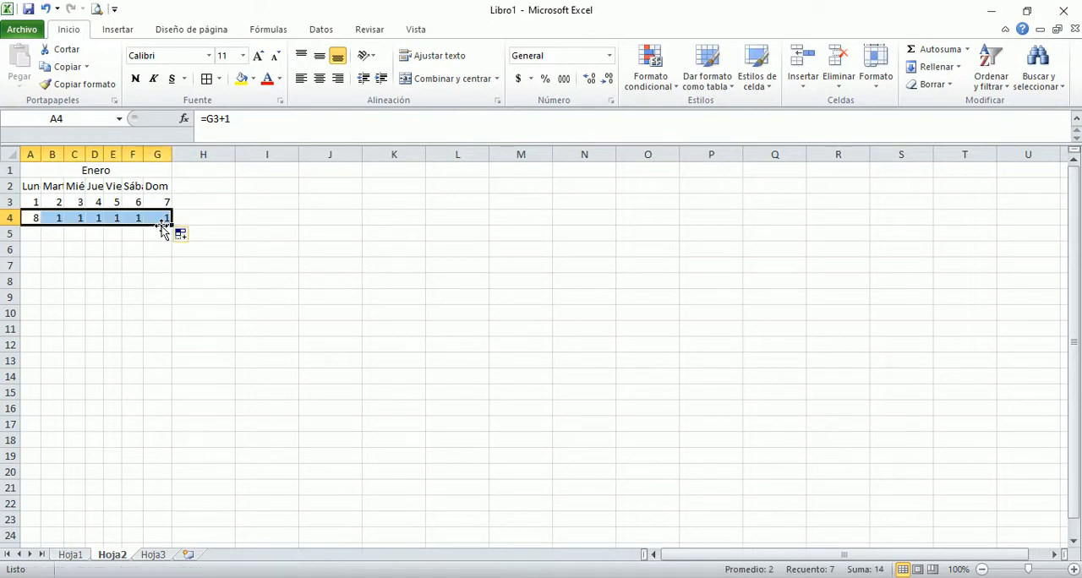
pyautogui.click(29, 215)
pyautogui.press('Right')
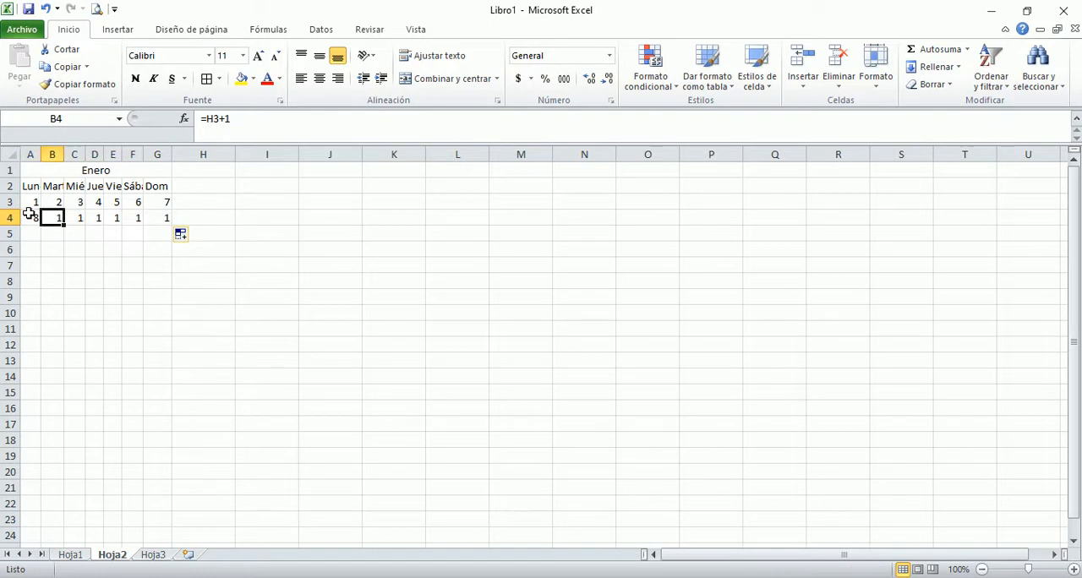
pyautogui.click(29, 215)
pyautogui.press('Right')
pyautogui.press('Right')
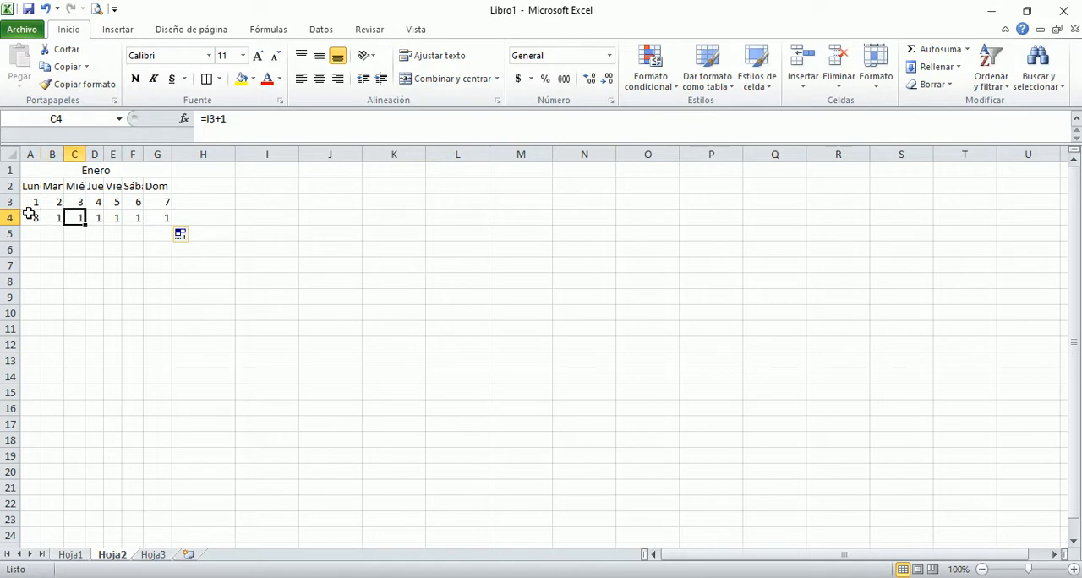
pyautogui.press('Right')
pyautogui.press('Right')
pyautogui.press('Right')
pyautogui.press('Right')
pyautogui.press('Right')
pyautogui.press('Right')
pyautogui.press('Right')
pyautogui.press('Right')
pyautogui.press('Right')
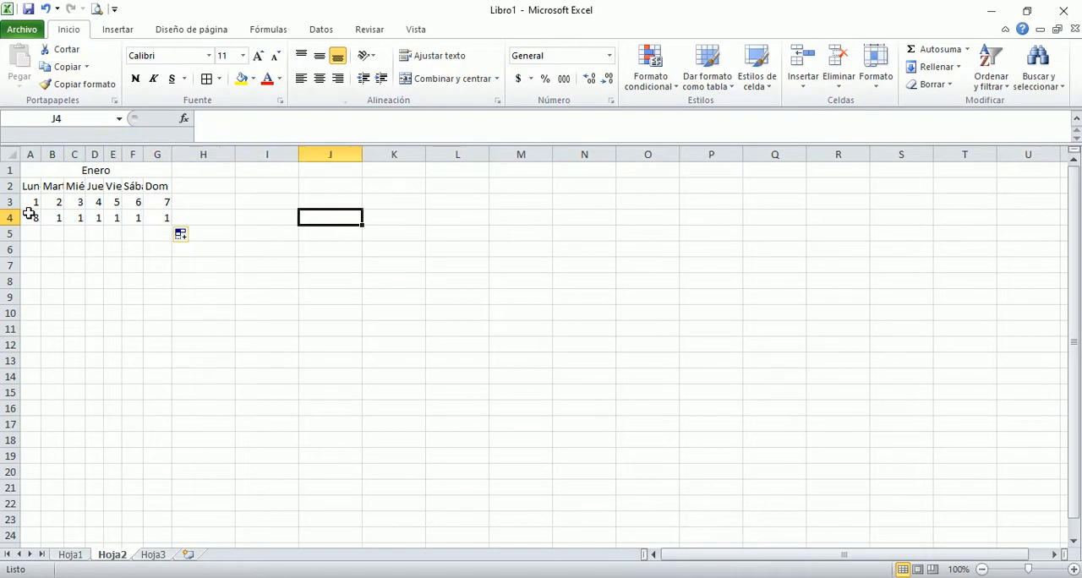
pyautogui.press('Left')
pyautogui.press('Left')
pyautogui.press('Left')
pyautogui.press('Left')
pyautogui.press('Left')
pyautogui.press('Left')
pyautogui.press('Left')
pyautogui.press('Left')
pyautogui.press('Left')
pyautogui.press('Left')
pyautogui.press('Left')
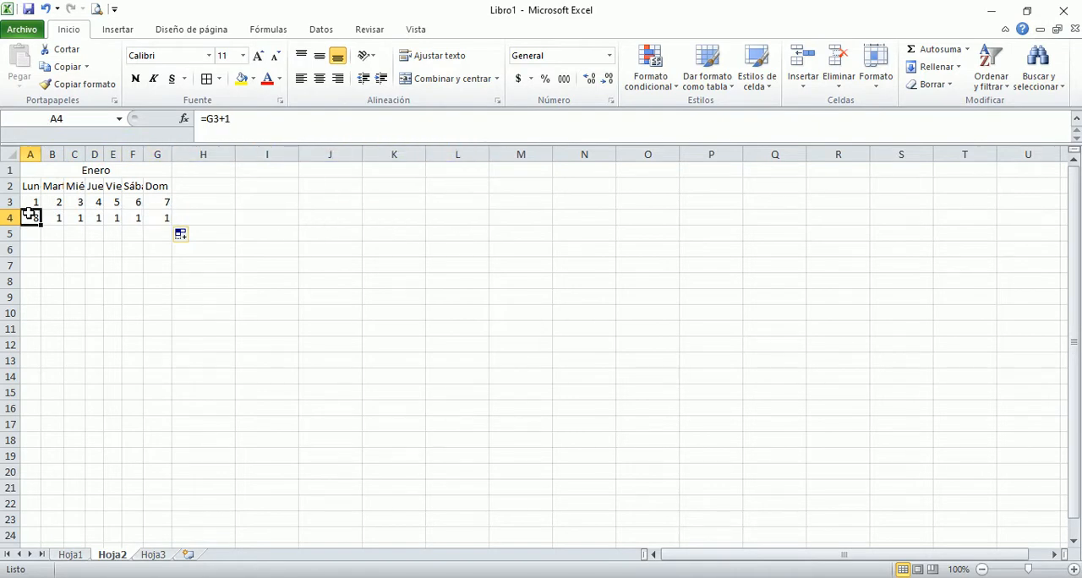
# Step: Change the formula in B4 to =A4+1 and copy it across through G4
pyautogui.press('Right')
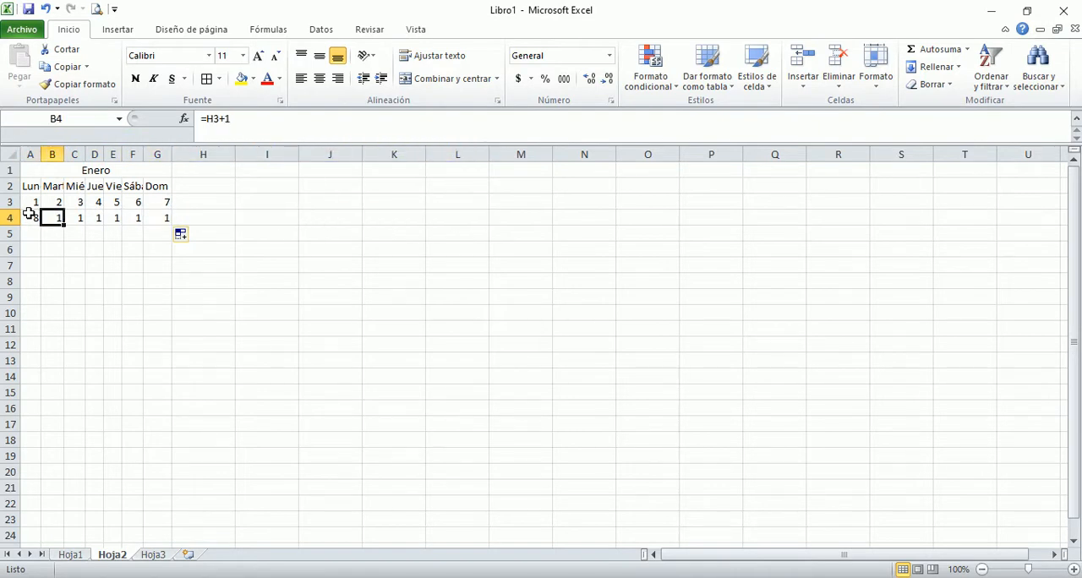
pyautogui.press('F2')
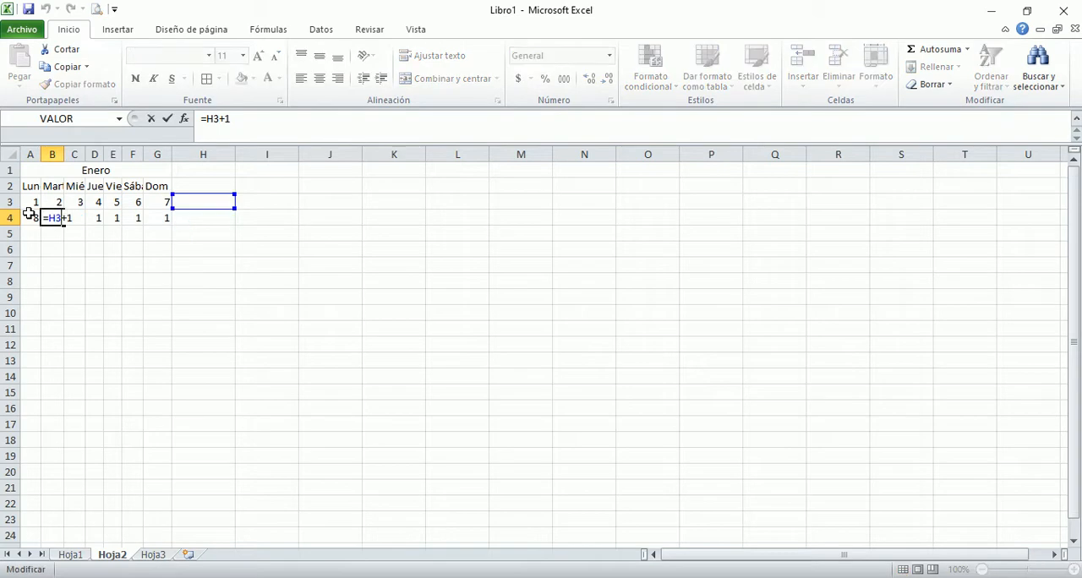
pyautogui.press('BackSpace')
pyautogui.press('BackSpace')
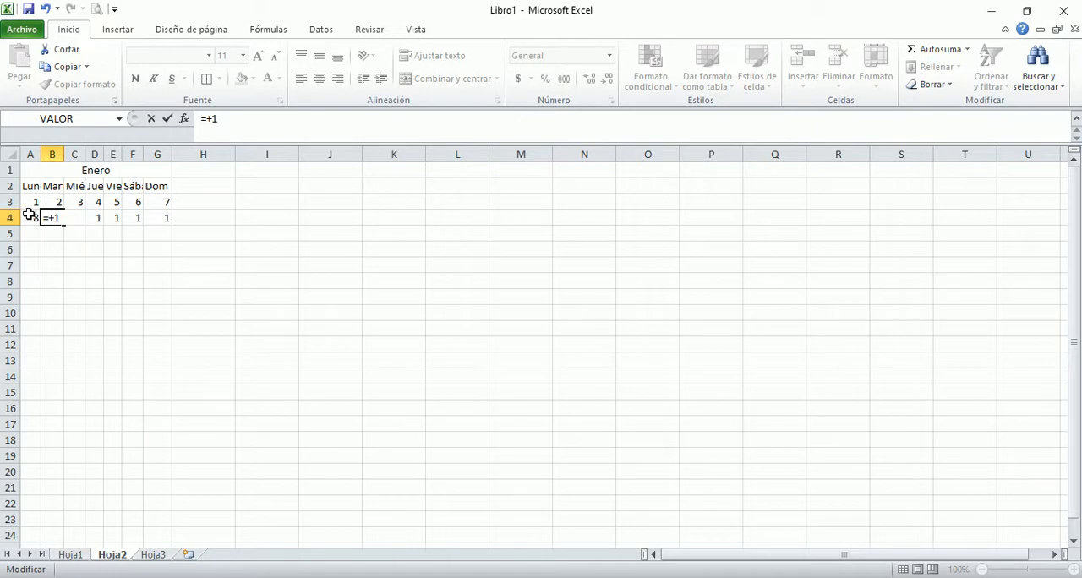
pyautogui.click(33, 218)
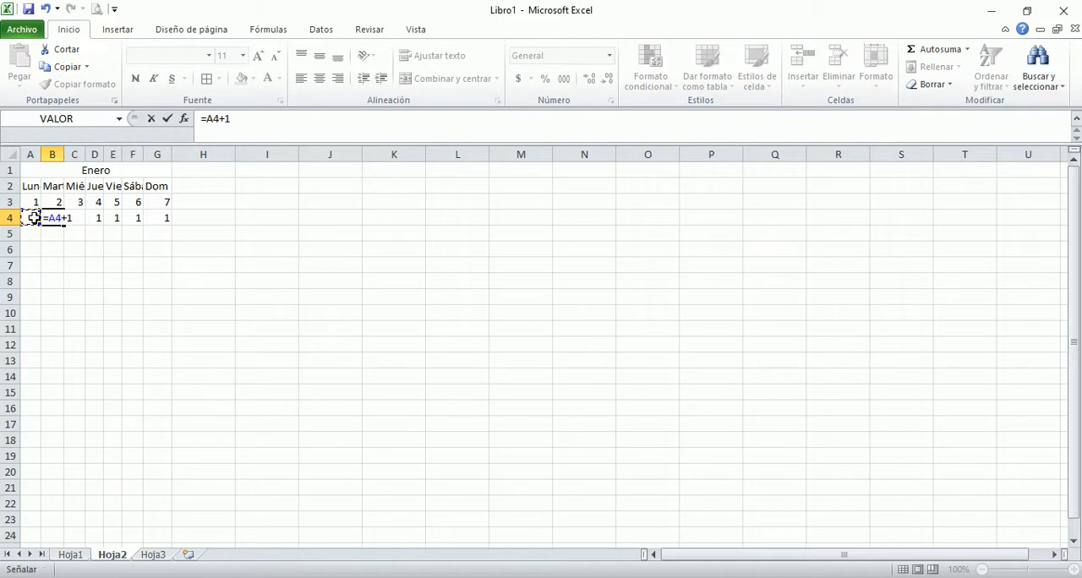
pyautogui.press('Return')
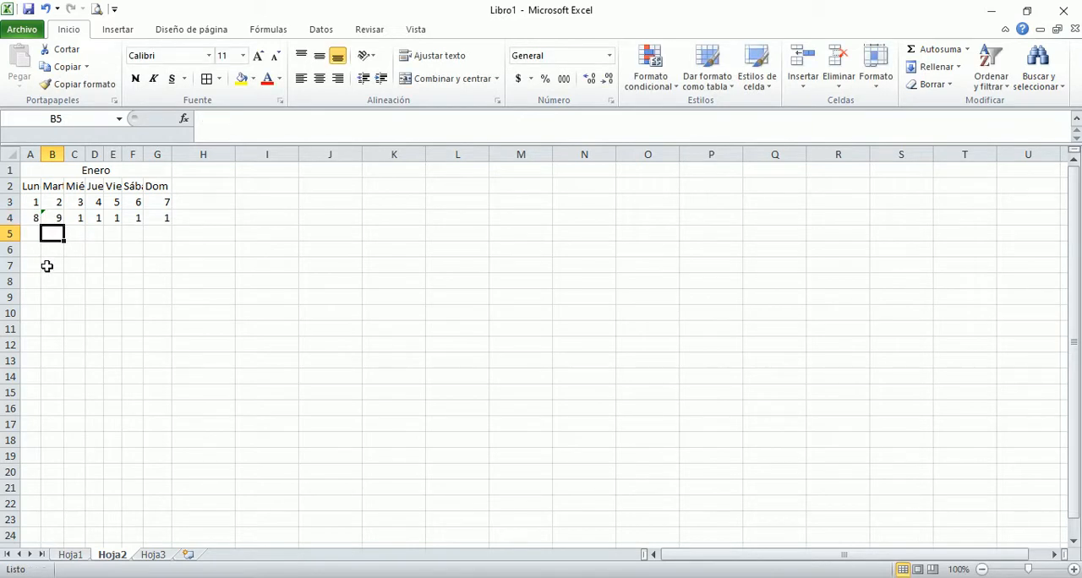
pyautogui.click(52, 218)
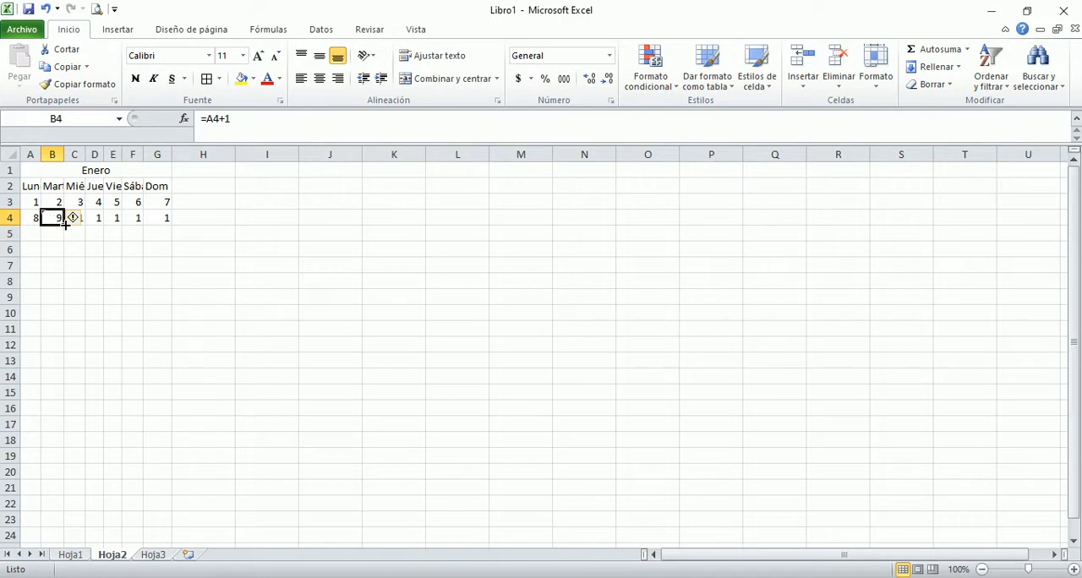
pyautogui.moveTo(64, 224); pyautogui.dragTo(165, 230)
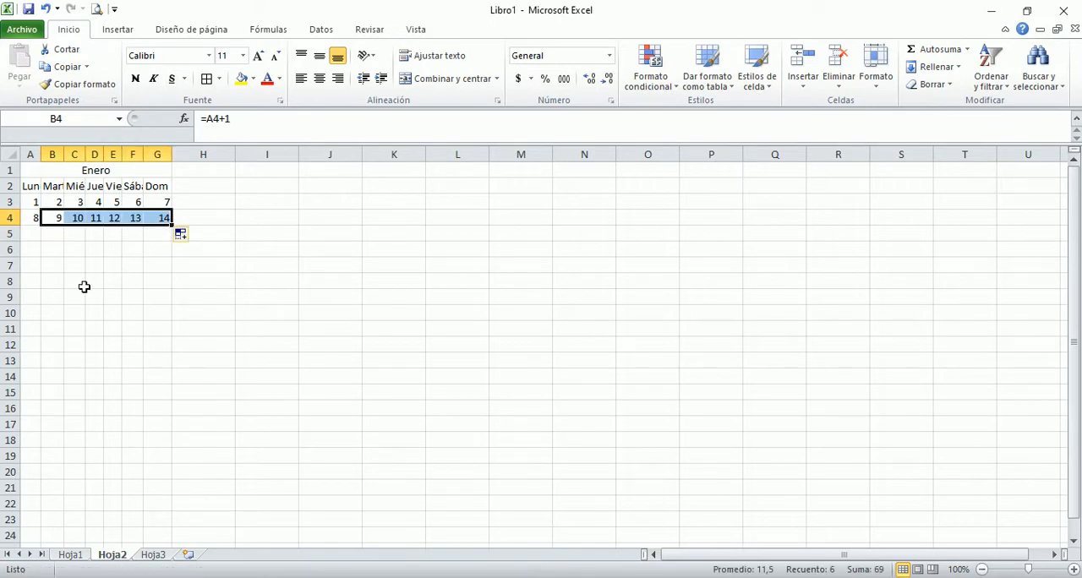
# Step: Enter the formula =G4+1 in A5 to begin the third week of Enero
pyautogui.click(30, 233)
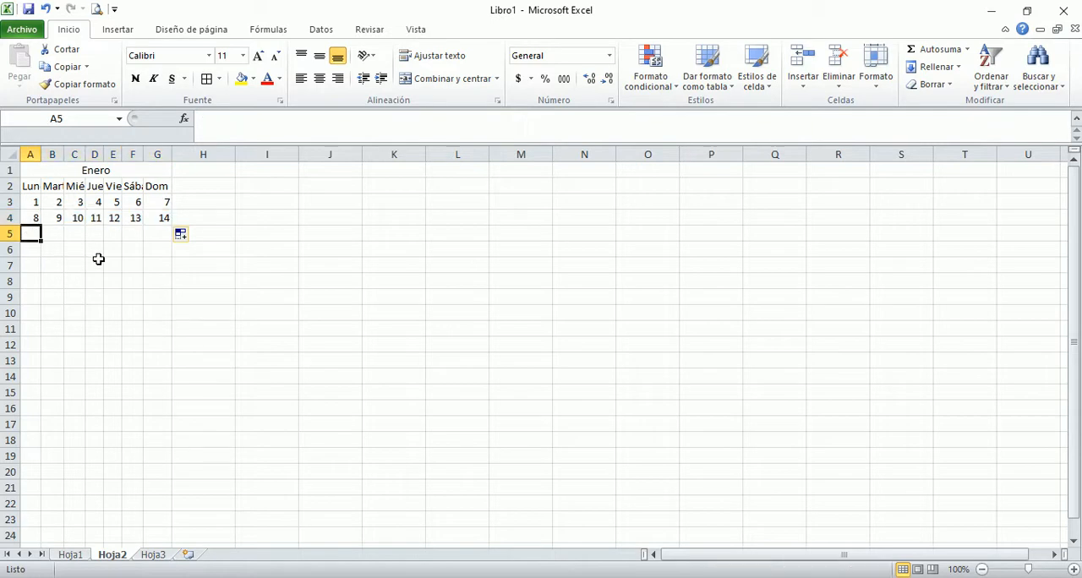
pyautogui.write('=')
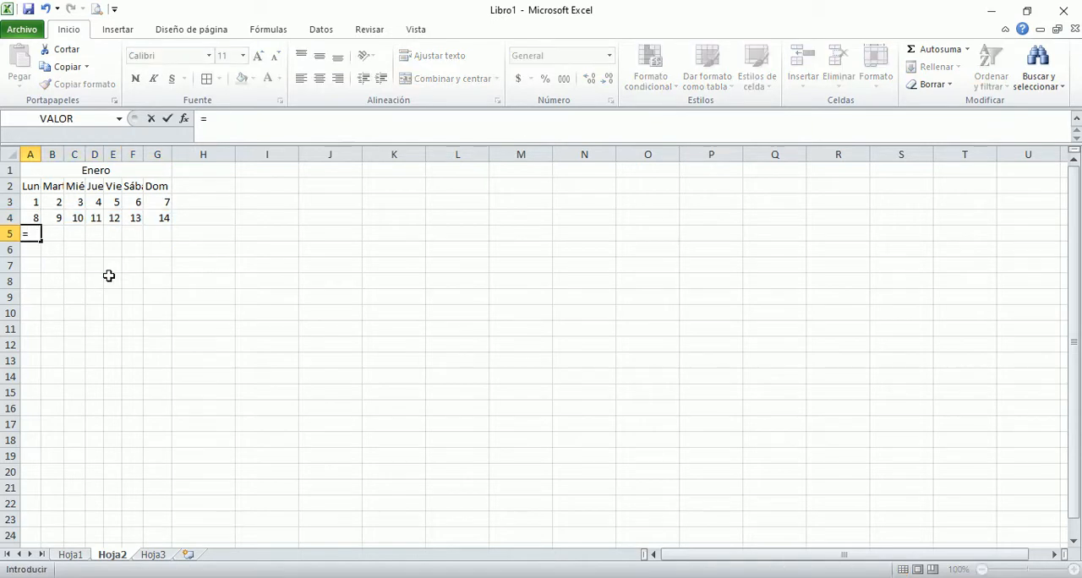
pyautogui.click(157, 217)
pyautogui.write('+1')
pyautogui.press('Return')
# Step: Enter =A5+1 in B5 and copy the formula across through G5
pyautogui.press('Up')
pyautogui.press('Right')
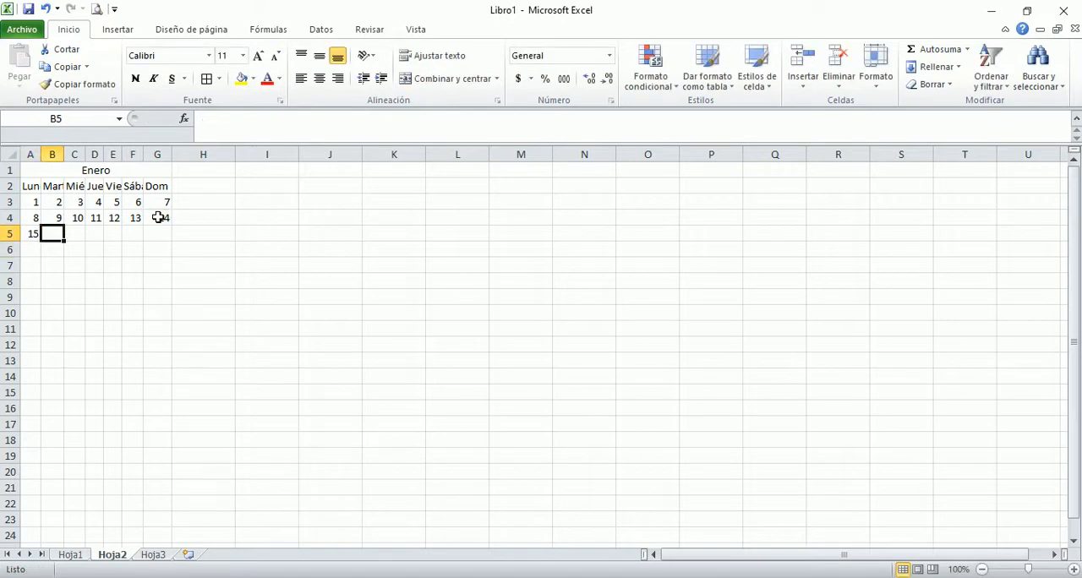
pyautogui.write('=A5')
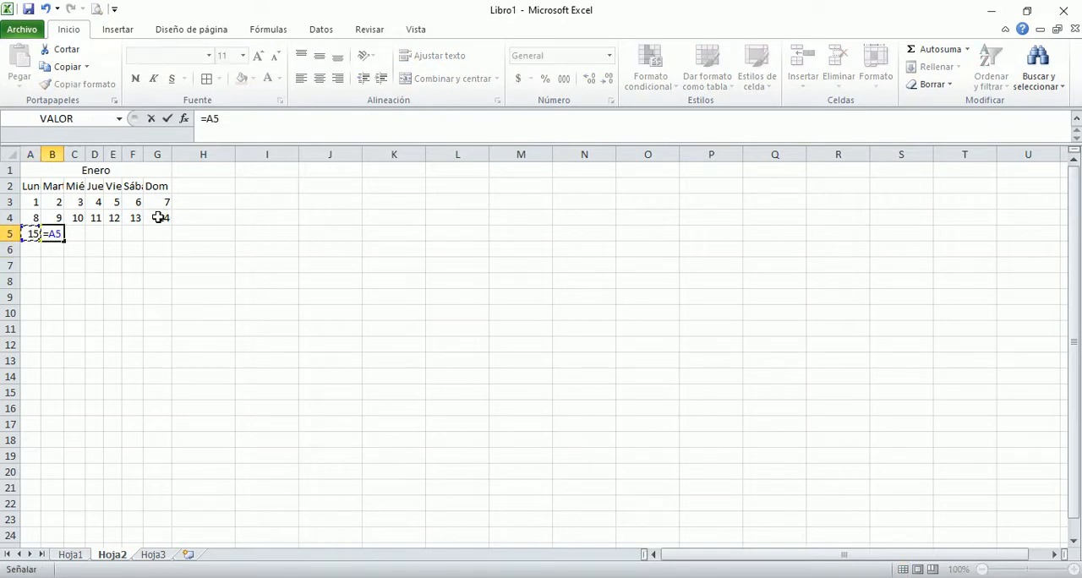
pyautogui.write('+1')
pyautogui.press('Return')
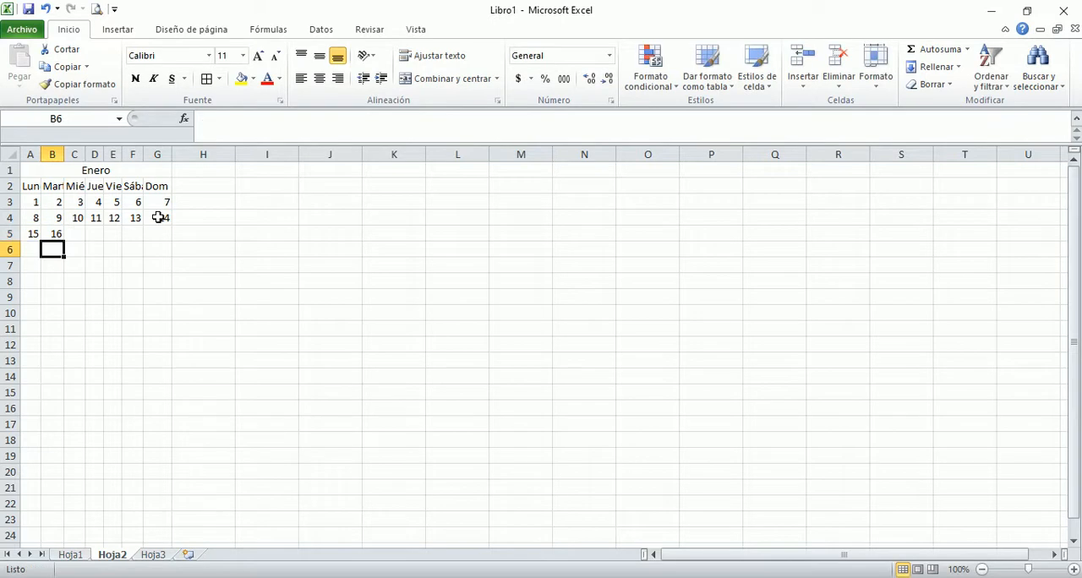
pyautogui.click(55, 234)
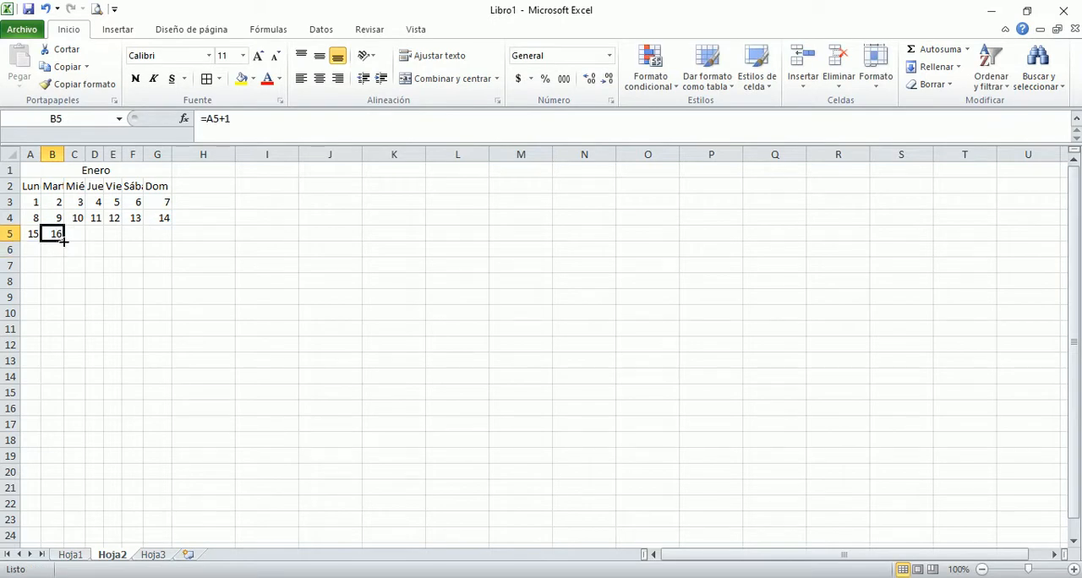
pyautogui.moveTo(62, 239); pyautogui.dragTo(163, 247)
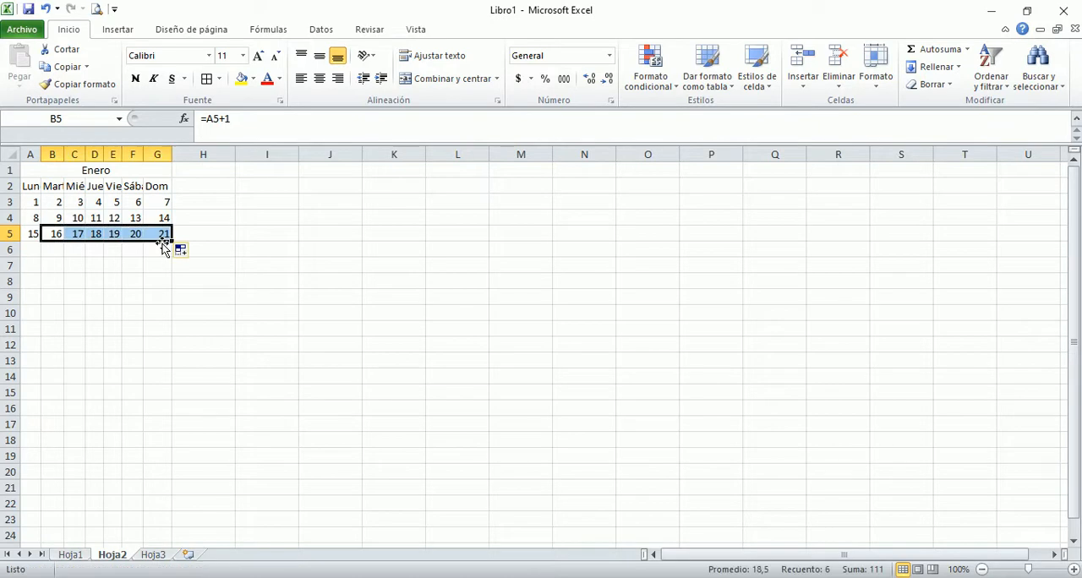
# Step: Enter the formula =G5+1 in A6 to begin the fourth week of Enero
pyautogui.click(36, 249)
pyautogui.write('=')
pyautogui.press('Up')
pyautogui.press('Right')
pyautogui.press('Right')
pyautogui.press('Right')
pyautogui.press('Right')
pyautogui.press('Right')
pyautogui.press('Right')
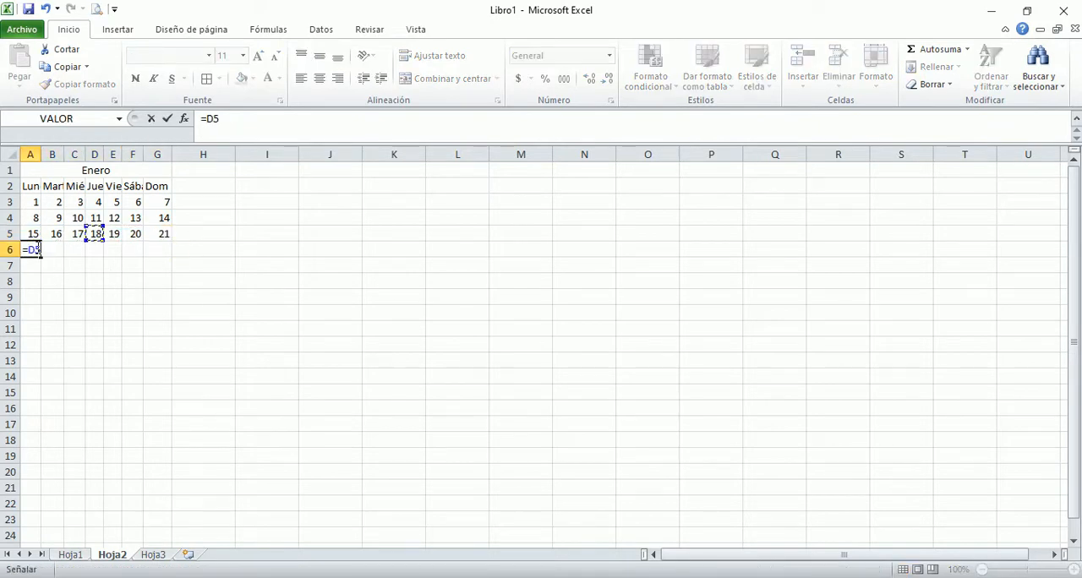
pyautogui.write('+1')
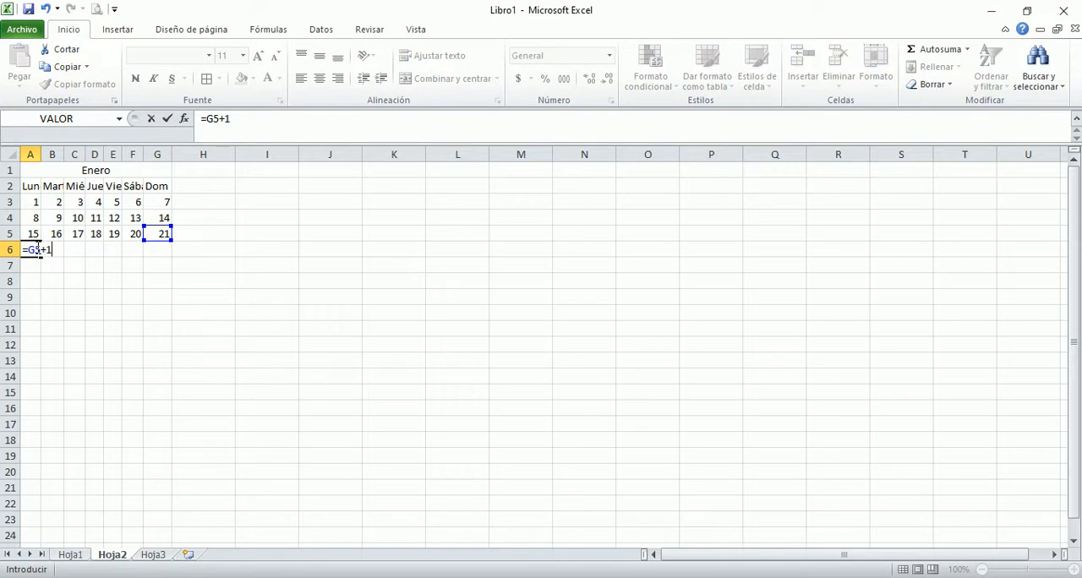
pyautogui.press('Return')
# Step: Enter =A6+1 in B6 and copy the formula across through G6
pyautogui.click(52, 249)
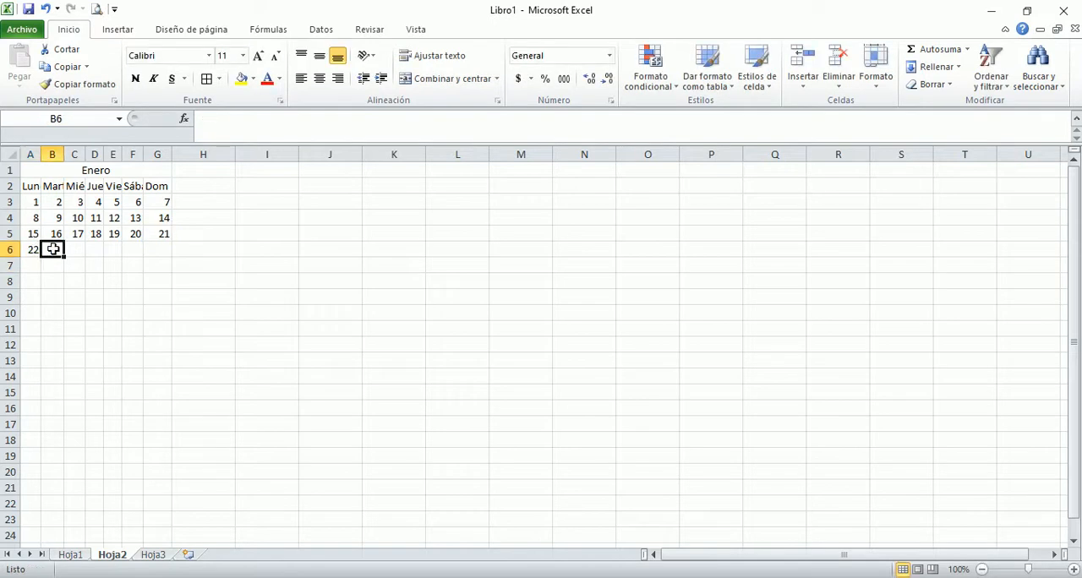
pyautogui.write('=')
pyautogui.press('Left')
pyautogui.write('+1')
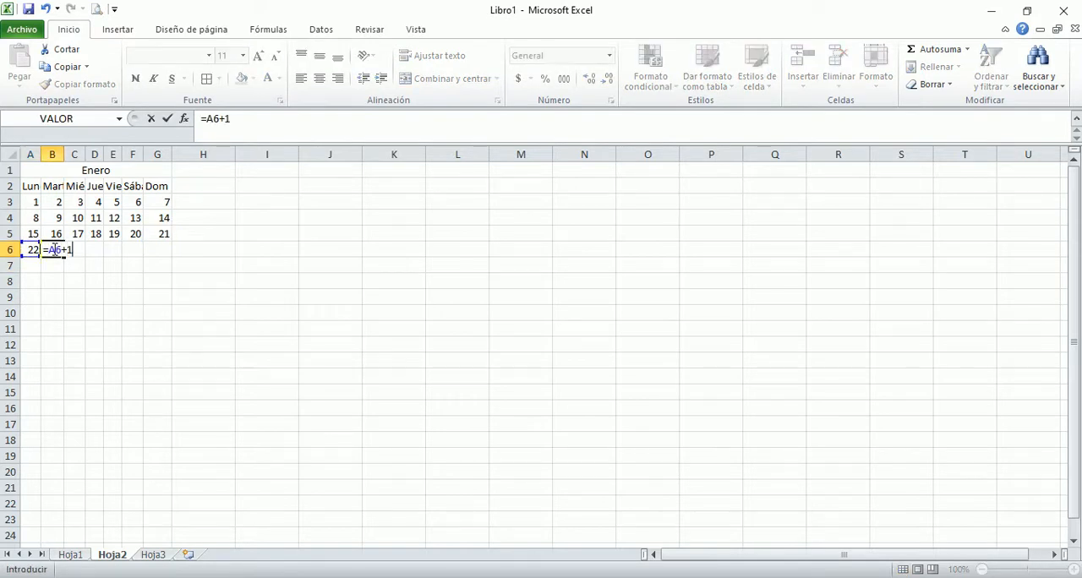
pyautogui.press('Return')
pyautogui.click(52, 249)
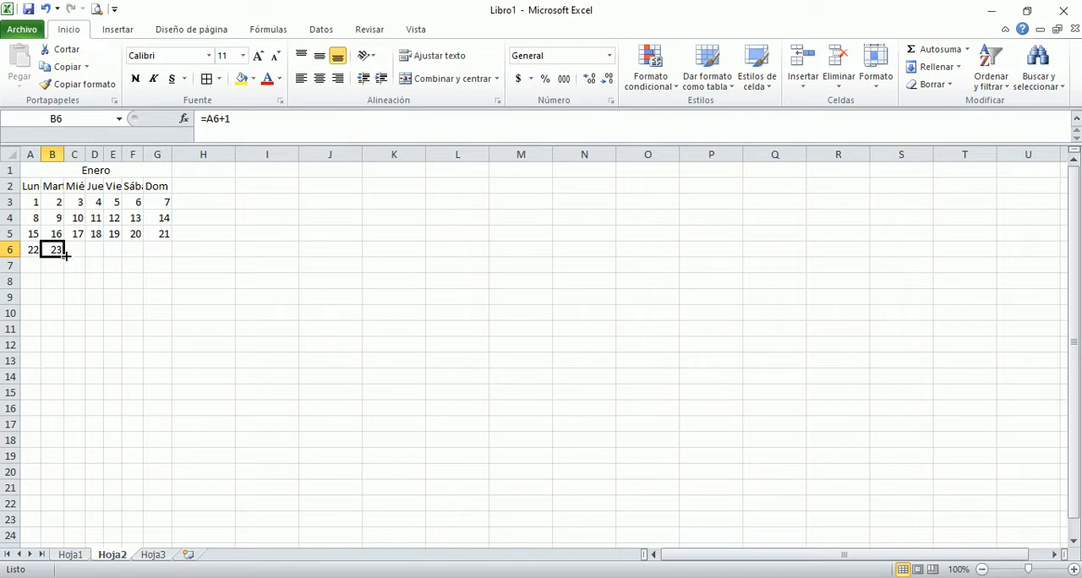
pyautogui.moveTo(64, 256); pyautogui.dragTo(159, 264)
# Step: Enter the formula =G6+1 in A7 to begin the fifth week of Enero
pyautogui.click(34, 267)
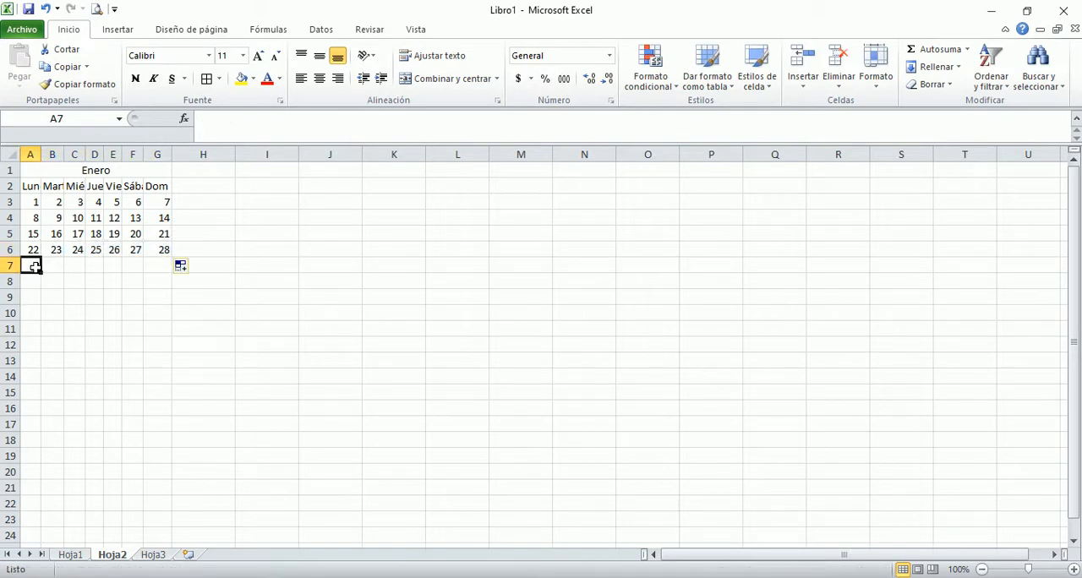
pyautogui.write('=')
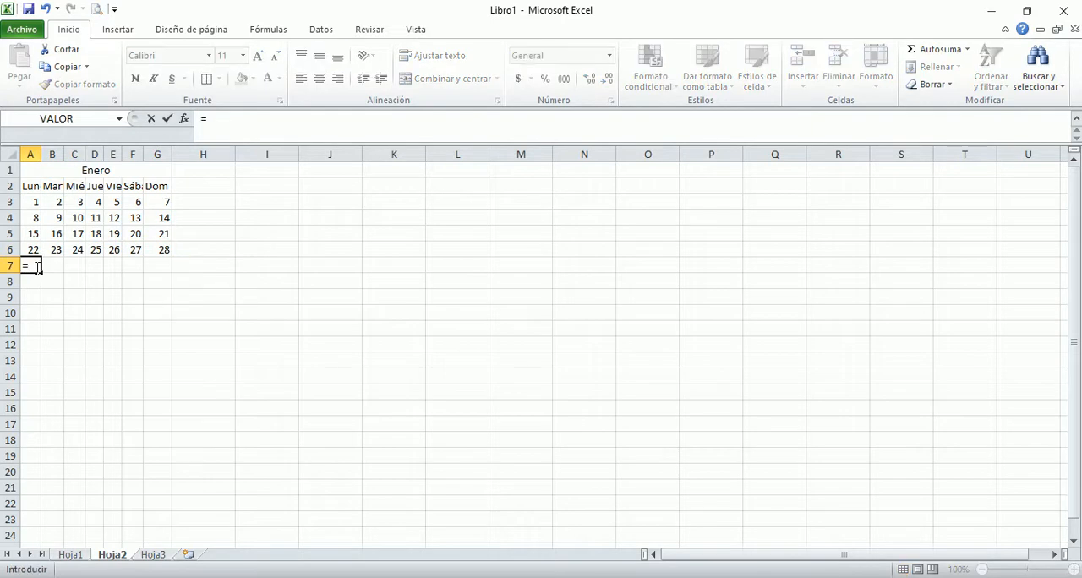
pyautogui.press('Right')
pyautogui.press('Up')
pyautogui.press('Up')
pyautogui.press('Right')
pyautogui.press('Down')
pyautogui.press('Down')
pyautogui.press('Right')
pyautogui.press('Right')
pyautogui.press('Right')
pyautogui.press('Up')
pyautogui.write('+')
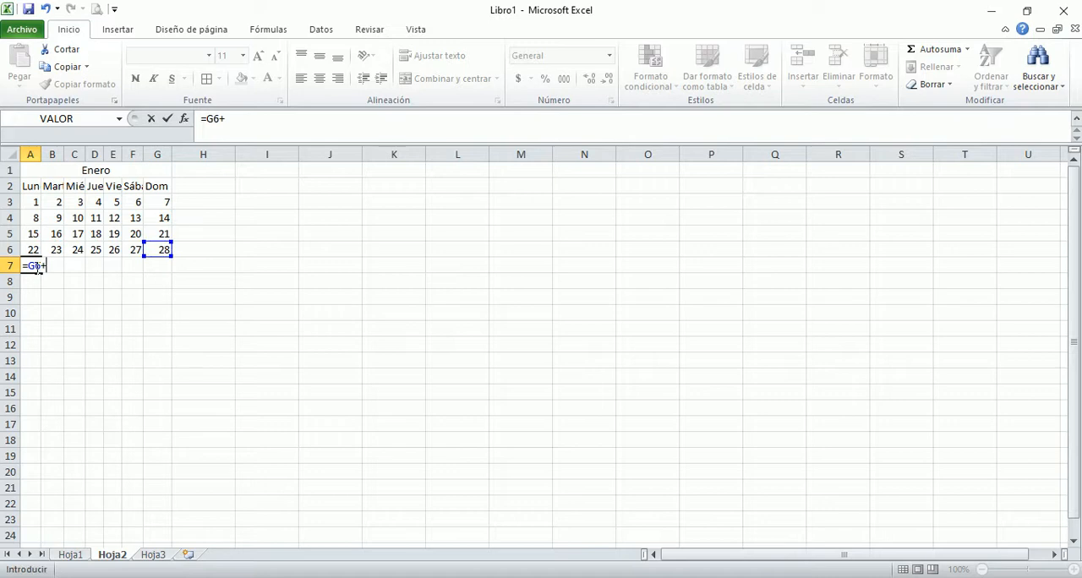
pyautogui.write('1')
pyautogui.press('Return')
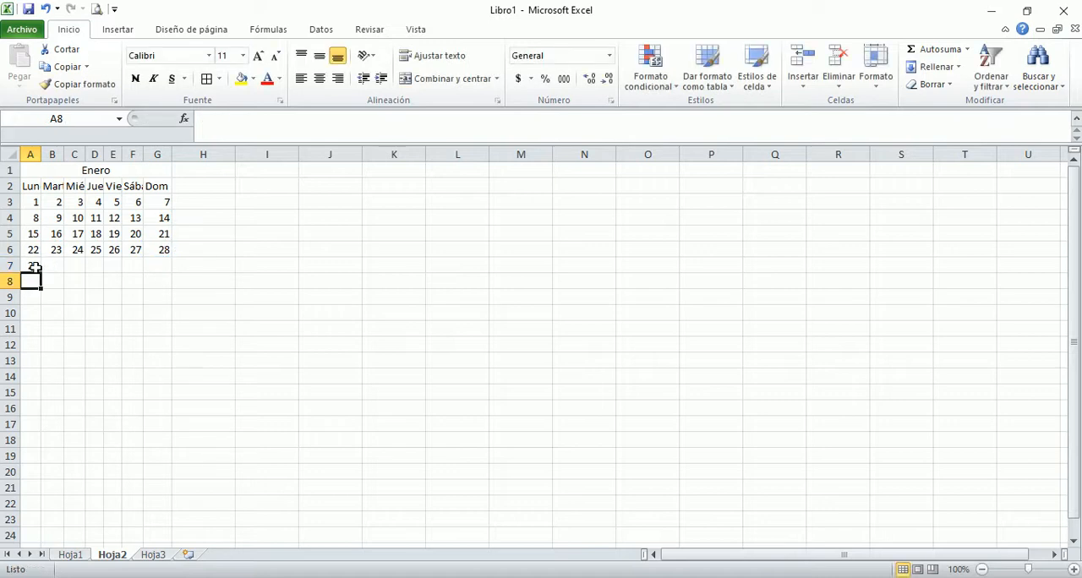
# Step: Enter the formula =A7+1 in B7 to continue the last week of Enero
pyautogui.click(45, 268)
pyautogui.write('=')
pyautogui.press('Left')
pyautogui.write('+1')
pyautogui.press('Return')
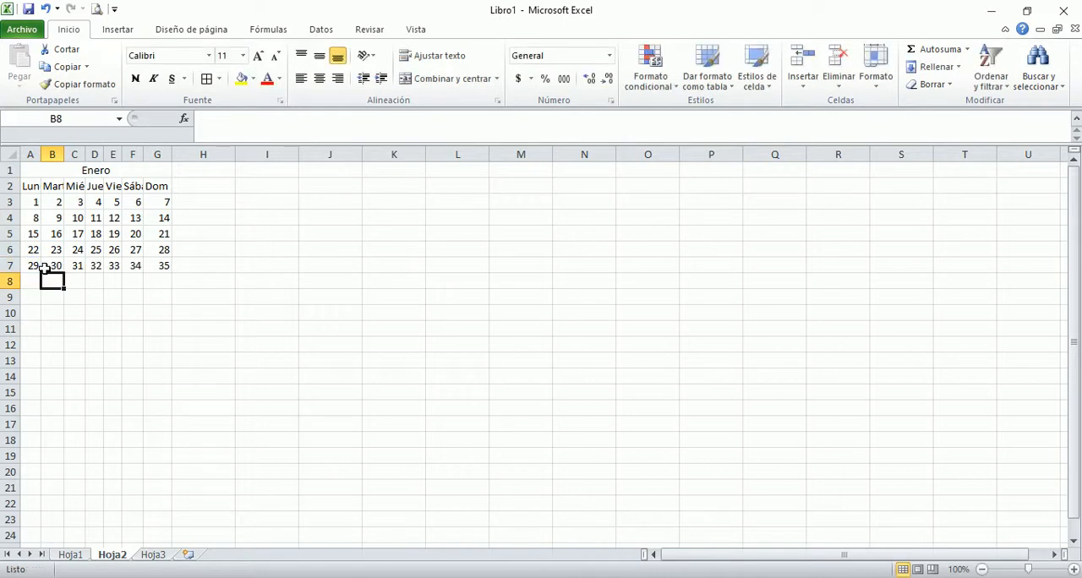
# Step: Clear the surplus day numbers after 31 from cells D7 through G7 in the Enero table
pyautogui.click(99, 269)
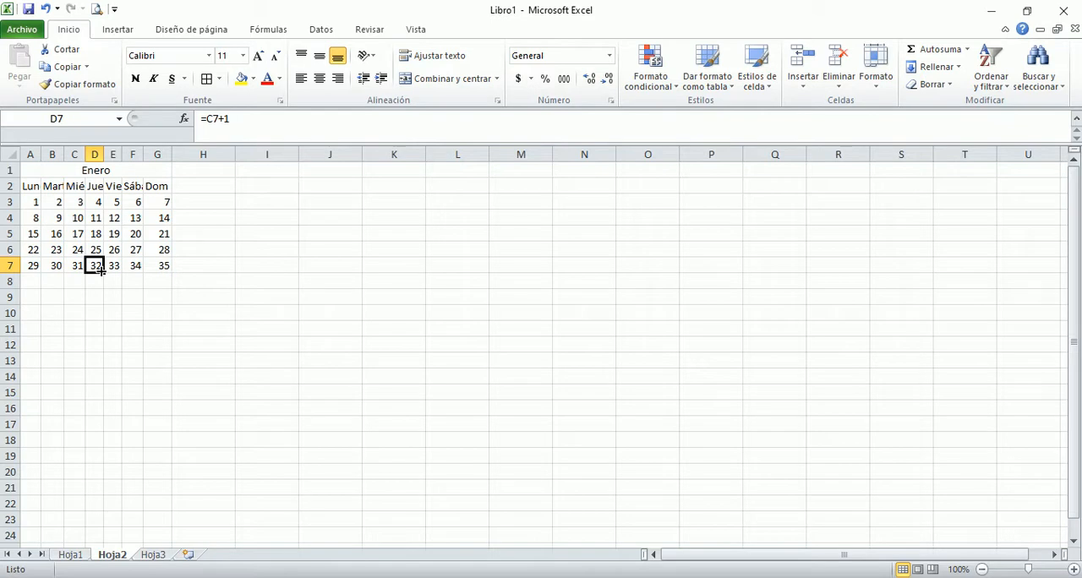
pyautogui.hotkey('shift', 'Right')
pyautogui.hotkey('shift', 'Right')
pyautogui.hotkey('shift', 'Right')
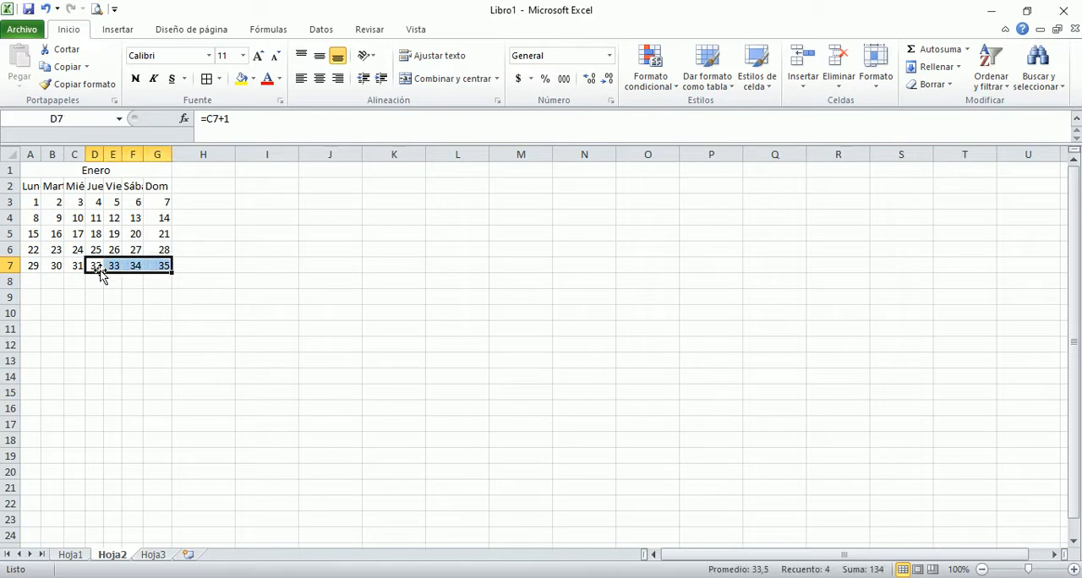
pyautogui.press('Delete')
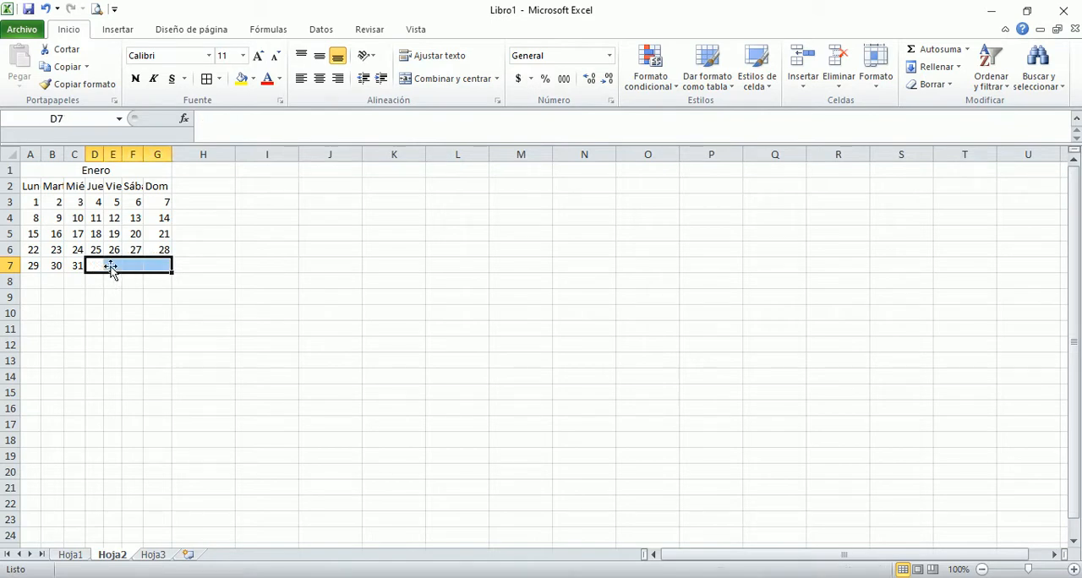
# Step: Copy the Enero title and weekday header rows, A1:G2, to the adjacent block starting at H1
pyautogui.click(196, 168)
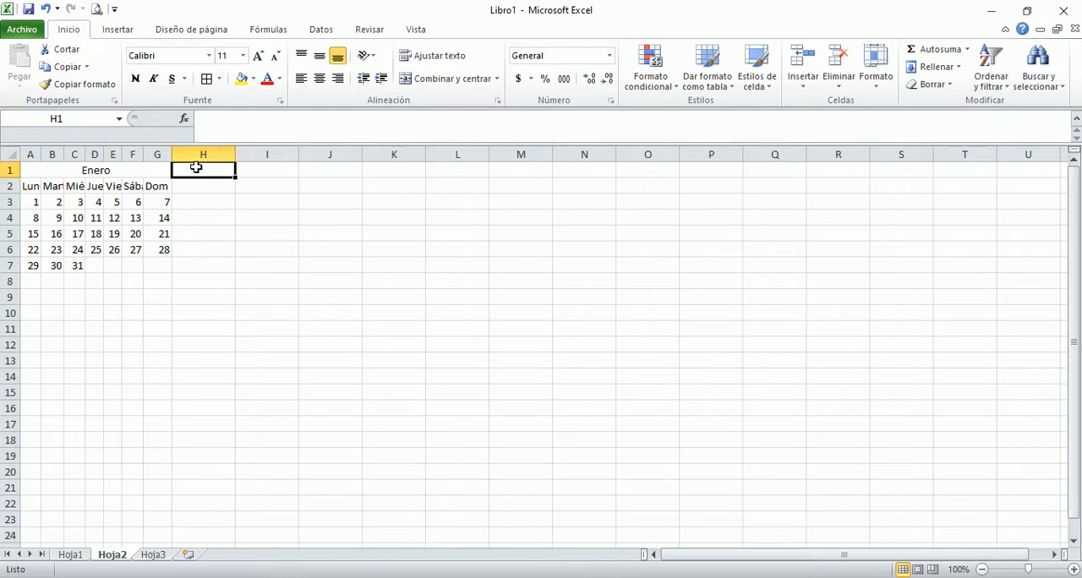
pyautogui.press('Left')
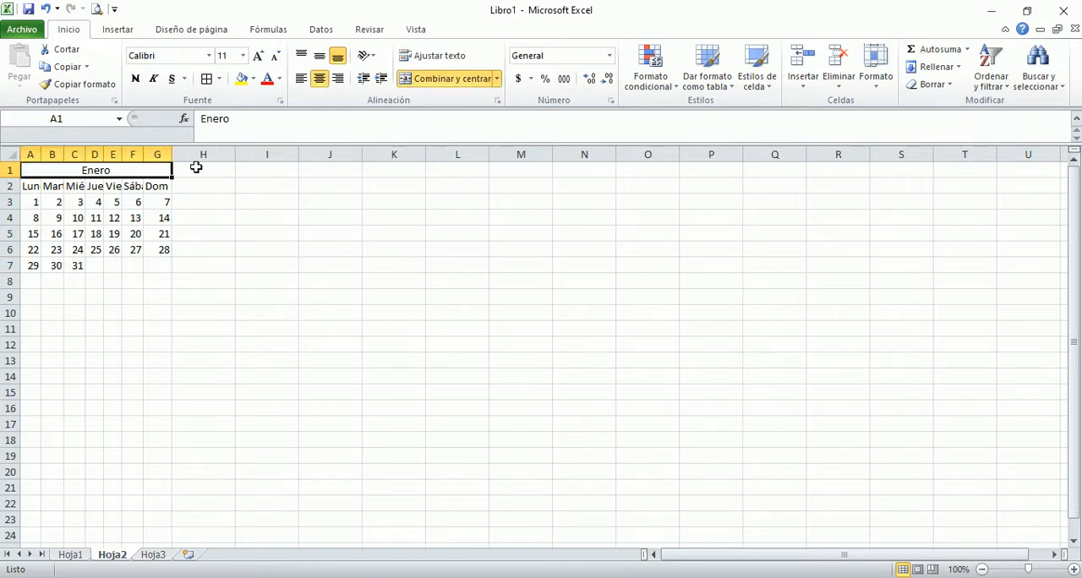
pyautogui.hotkey('shift', 'Down')
pyautogui.hotkey('ctrl', 'c')
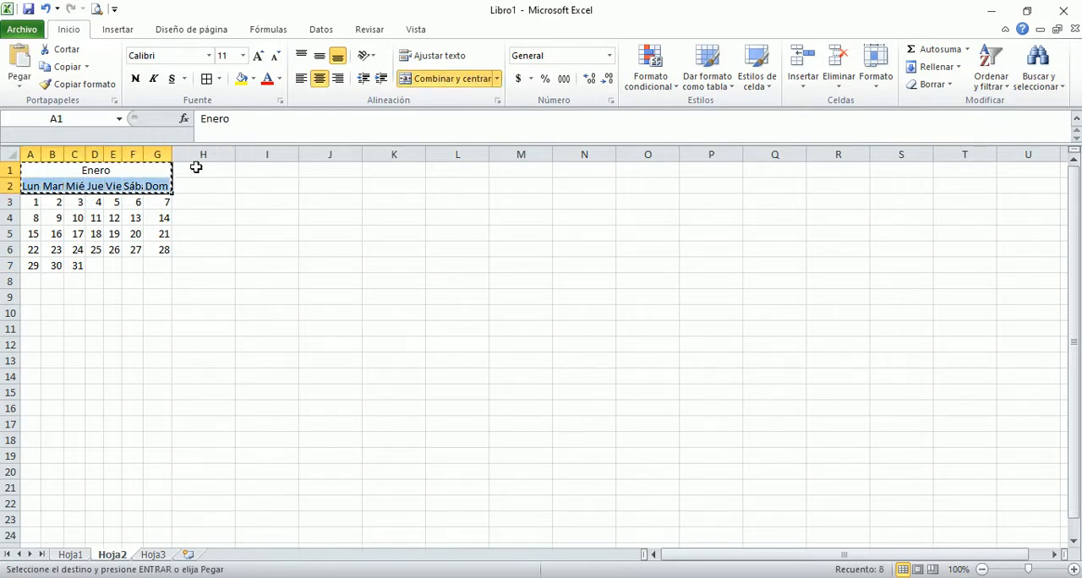
pyautogui.click(195, 168)
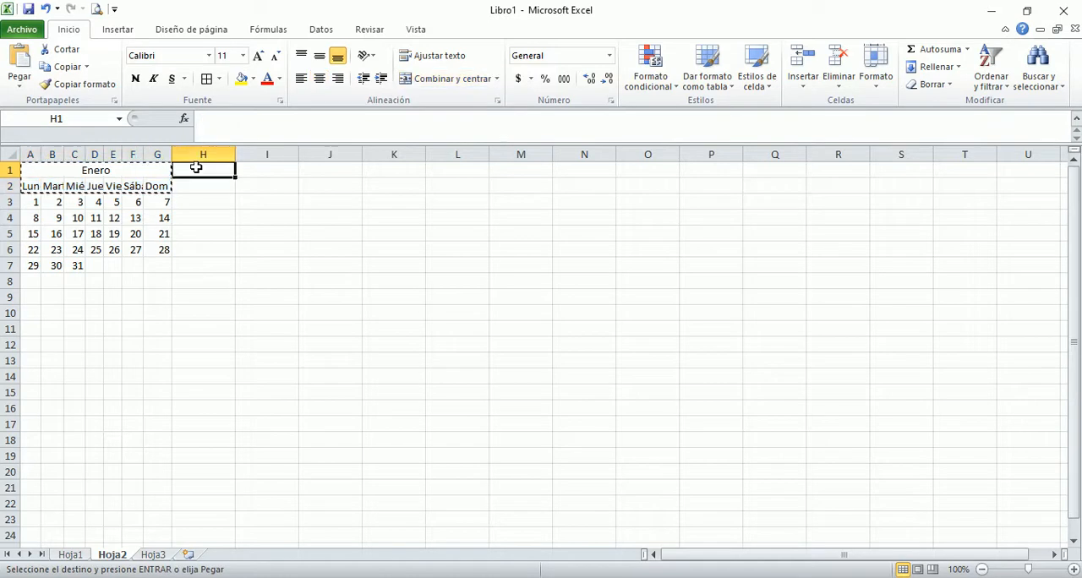
pyautogui.press('Return')
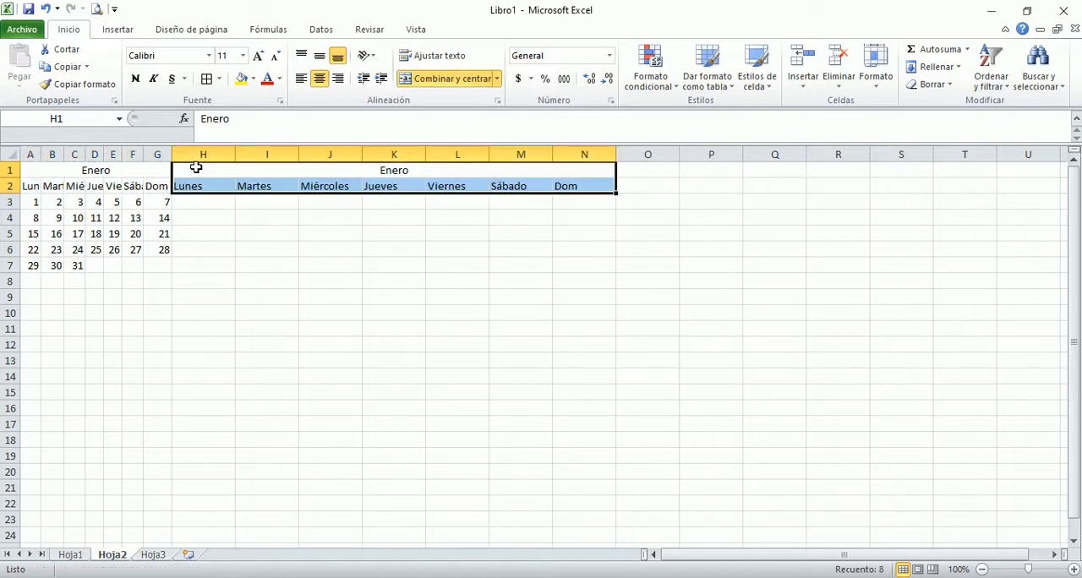
# Step: Set the width of columns H through N to 1,8
pyautogui.moveTo(212, 153); pyautogui.dragTo(588, 153)
pyautogui.rightClick(587, 153)
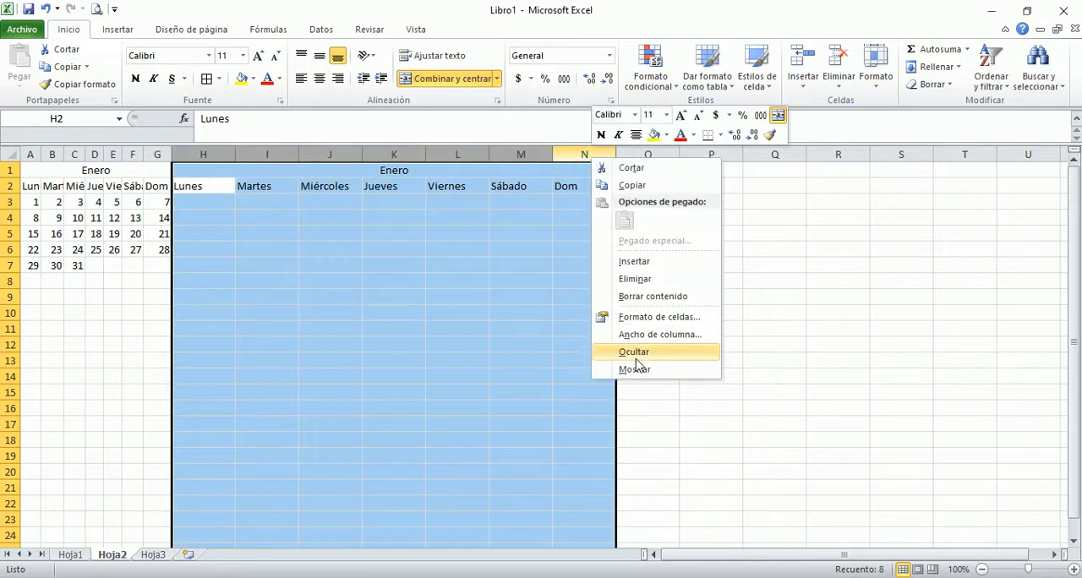
pyautogui.click(652, 335)
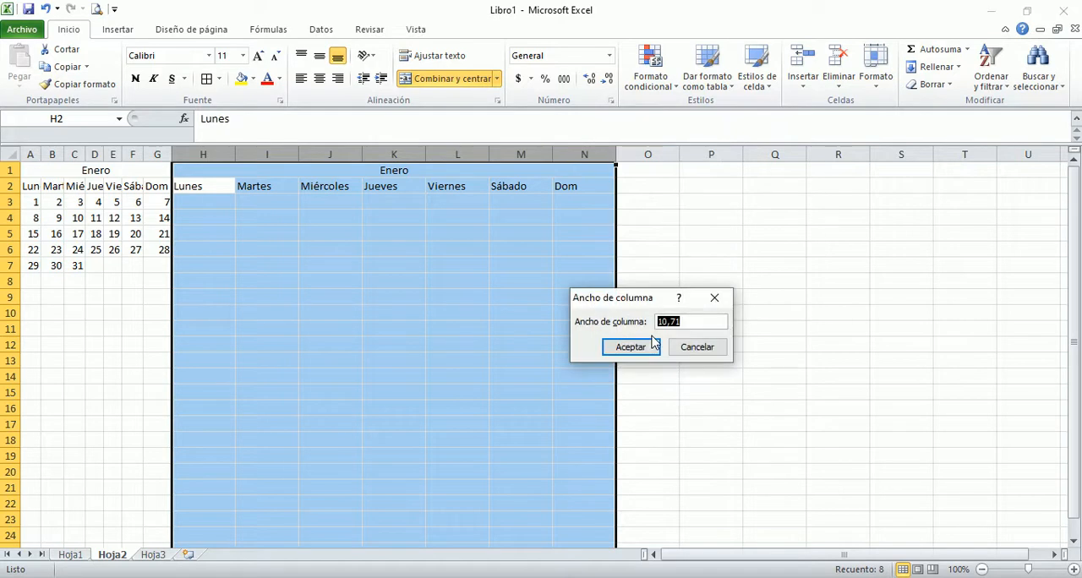
pyautogui.write('1,8')
pyautogui.click(649, 345)
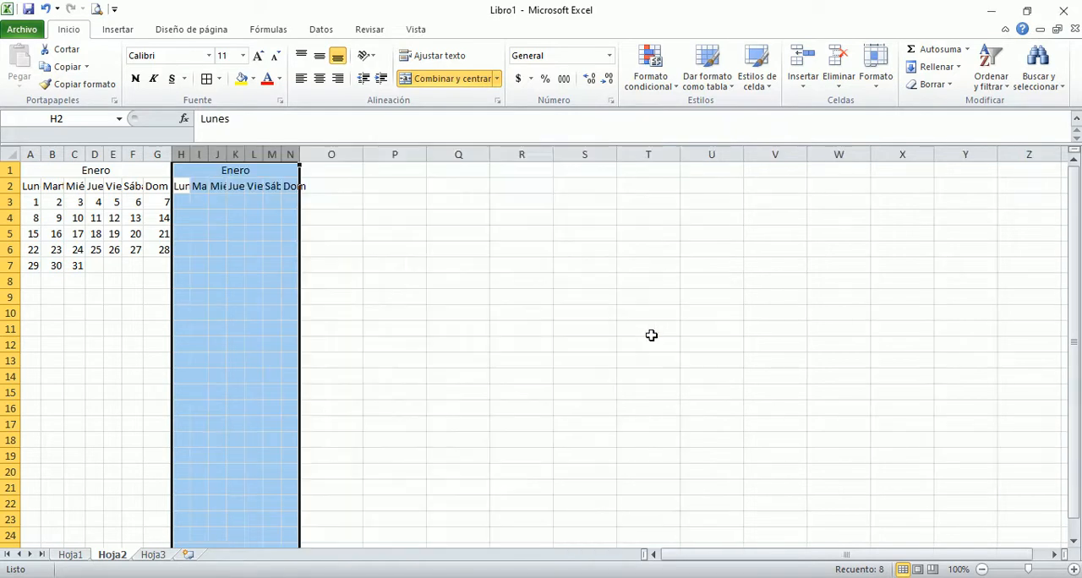
# Step: Enter 1 in H3 and =H3+1 in I3, and copy the formula across through N3
pyautogui.click(181, 202)
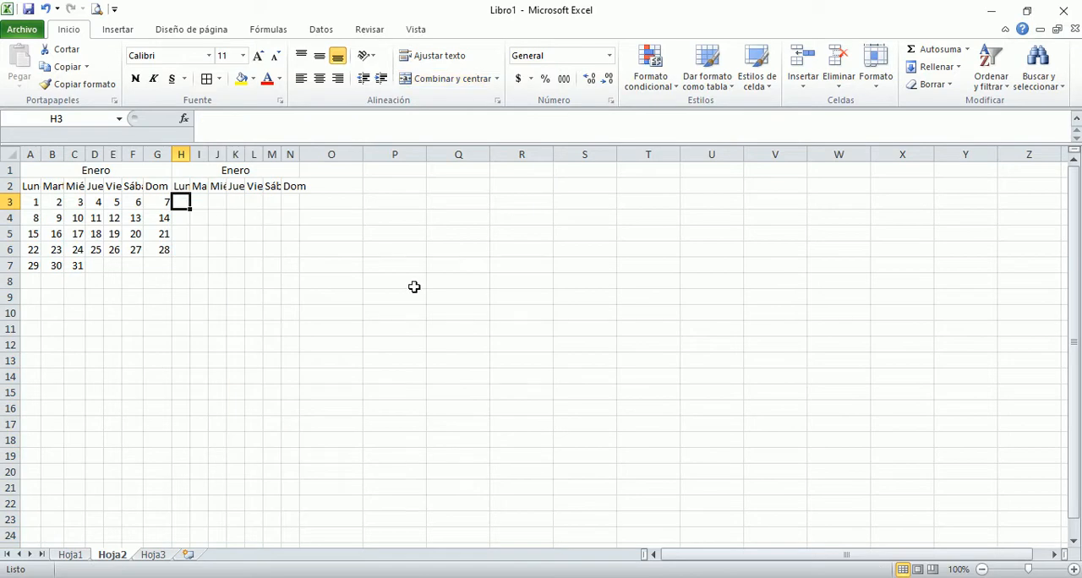
pyautogui.write('1')
pyautogui.press('Tab')
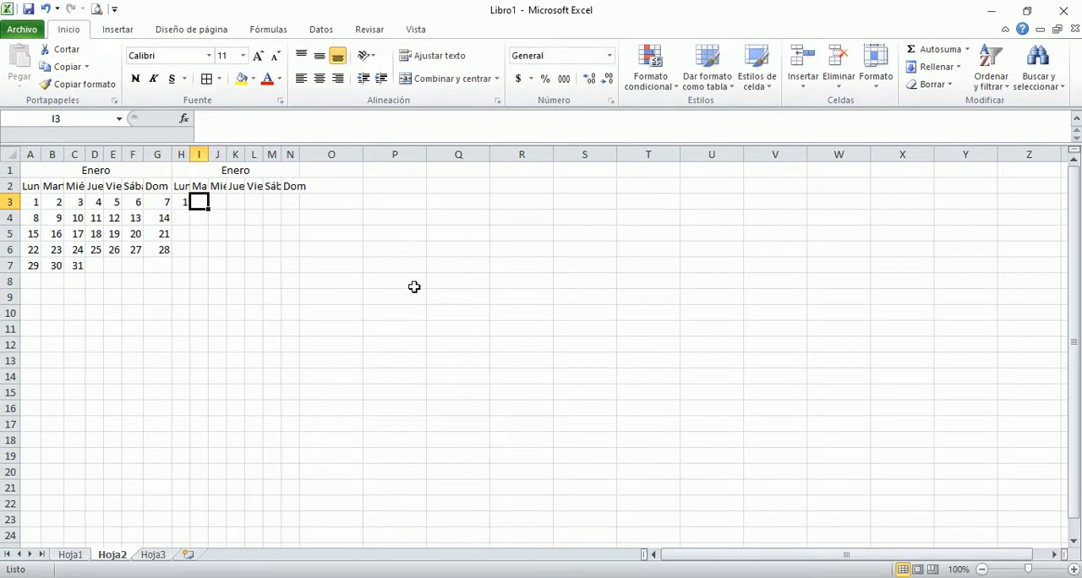
pyautogui.write('=')
pyautogui.press('Left')
pyautogui.write('+1')
pyautogui.press('Return')
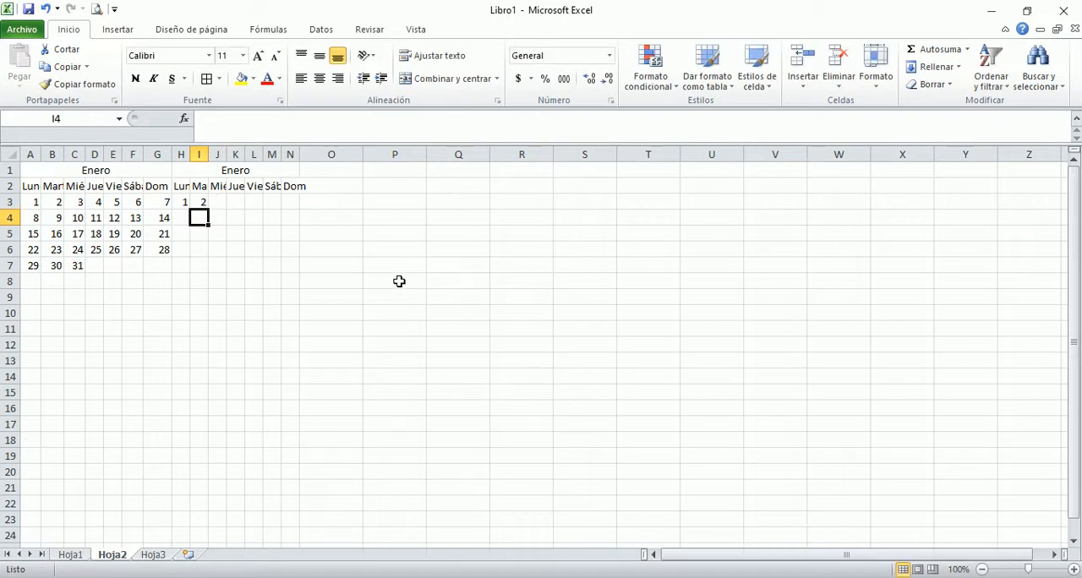
pyautogui.click(199, 202)
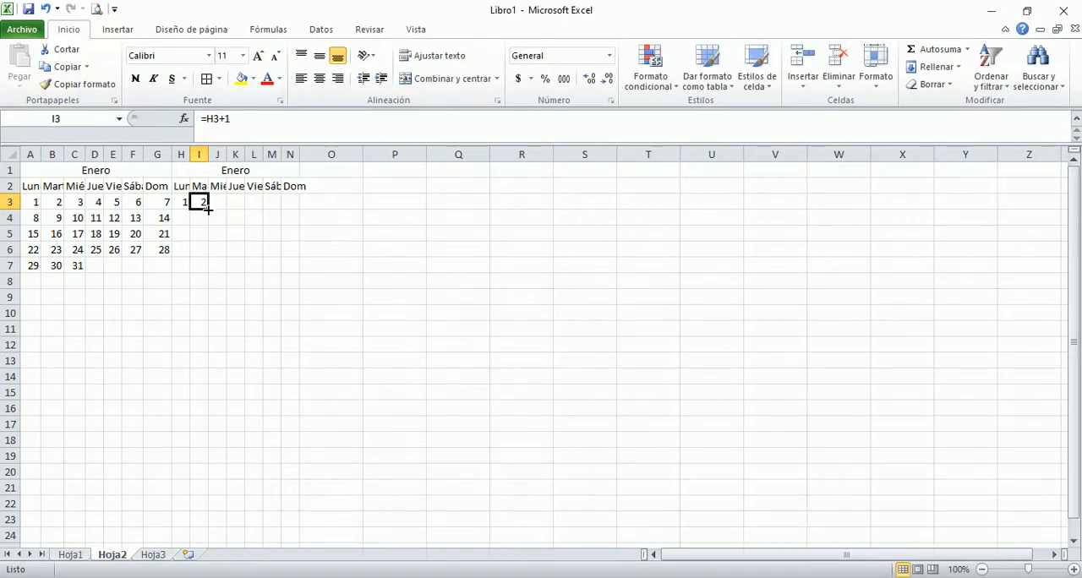
pyautogui.moveTo(206, 207); pyautogui.dragTo(299, 211)
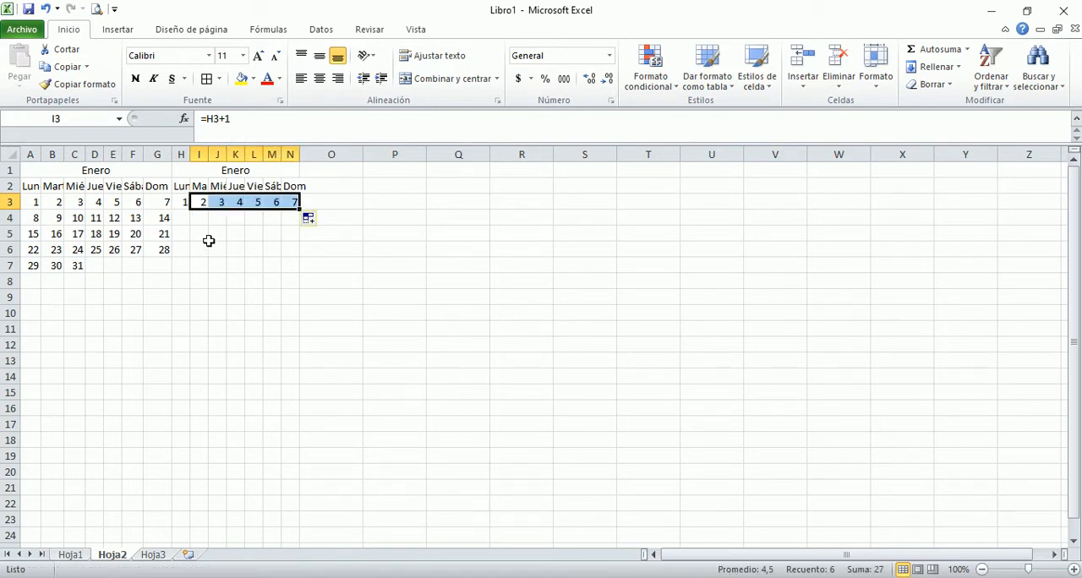
# Step: Change the title of the second month table in H1 to Febrero
pyautogui.click(222, 172)
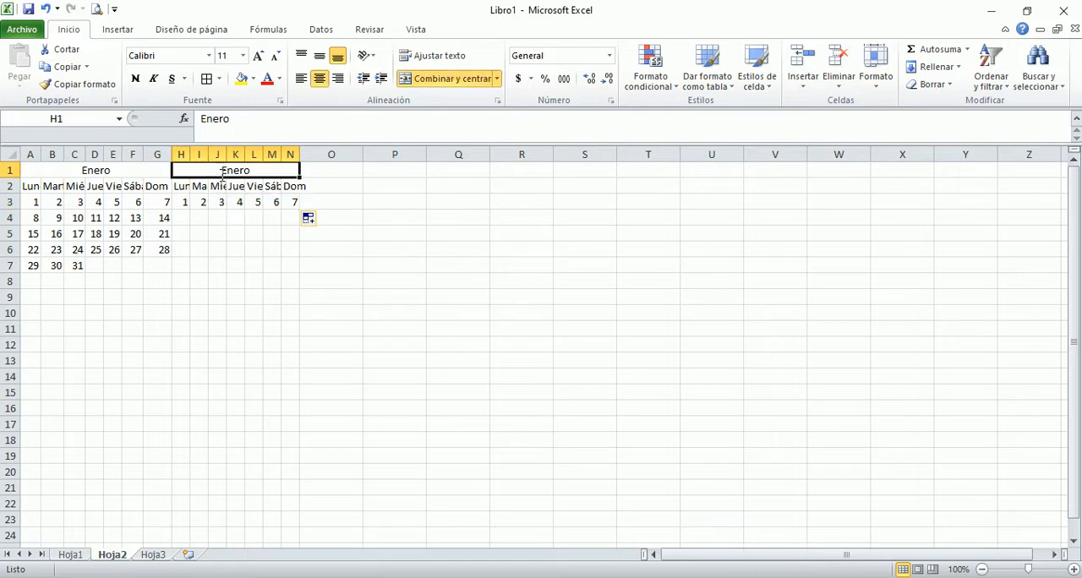
pyautogui.write('Febrero')
pyautogui.press('Return')
pyautogui.press('Return')
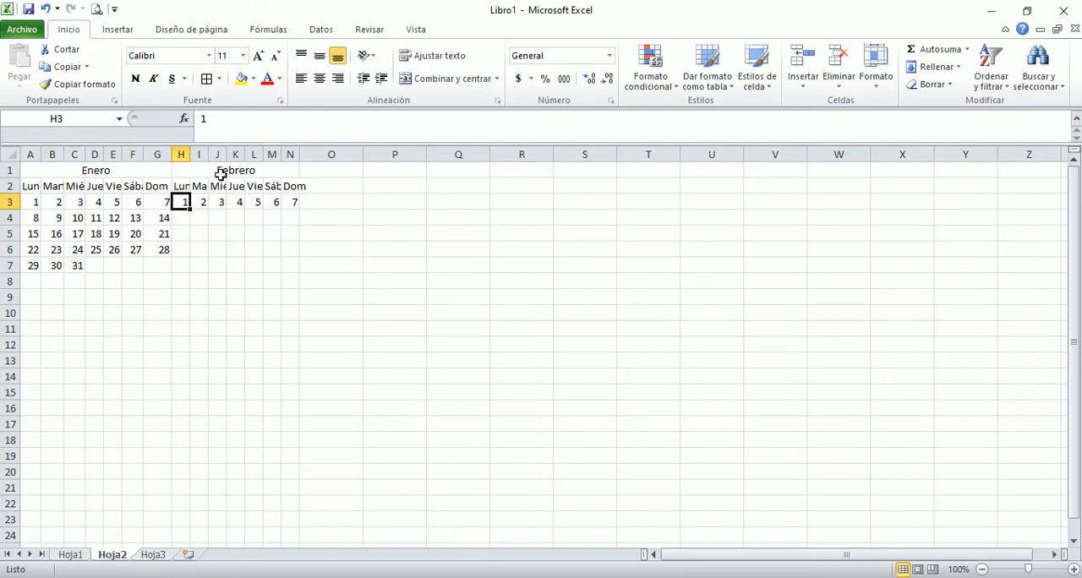
# Step: Clear the day numbers from H3 through N3 in the first week of Febrero
pyautogui.press('Down')
pyautogui.press('Down')
pyautogui.press('Down')
pyautogui.press('Down')
pyautogui.press('Left')
pyautogui.press('Left')
pyautogui.press('Left')
pyautogui.press('Left')
pyautogui.press('Right')
pyautogui.press('Right')
pyautogui.press('Right')
pyautogui.press('Right')
pyautogui.press('Up')
pyautogui.press('Up')
pyautogui.press('Up')
pyautogui.press('Up')
pyautogui.hotkey('shift', 'Right')
pyautogui.hotkey('shift', 'Right')
pyautogui.hotkey('shift', 'Right')
pyautogui.hotkey('shift', 'Right')
pyautogui.hotkey('shift', 'Right')
pyautogui.hotkey('shift', 'Right')
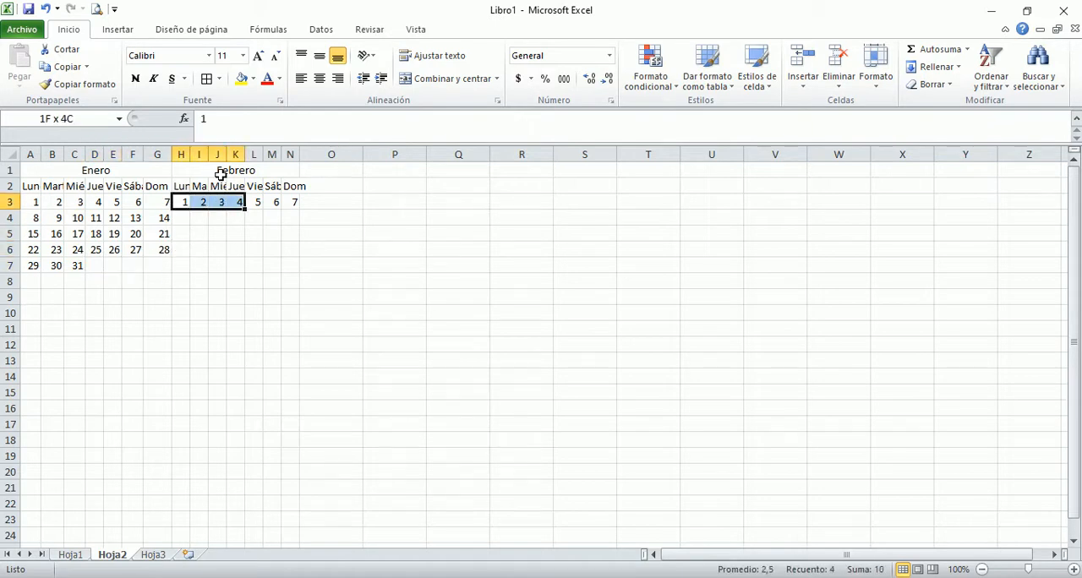
pyautogui.press('Delete')
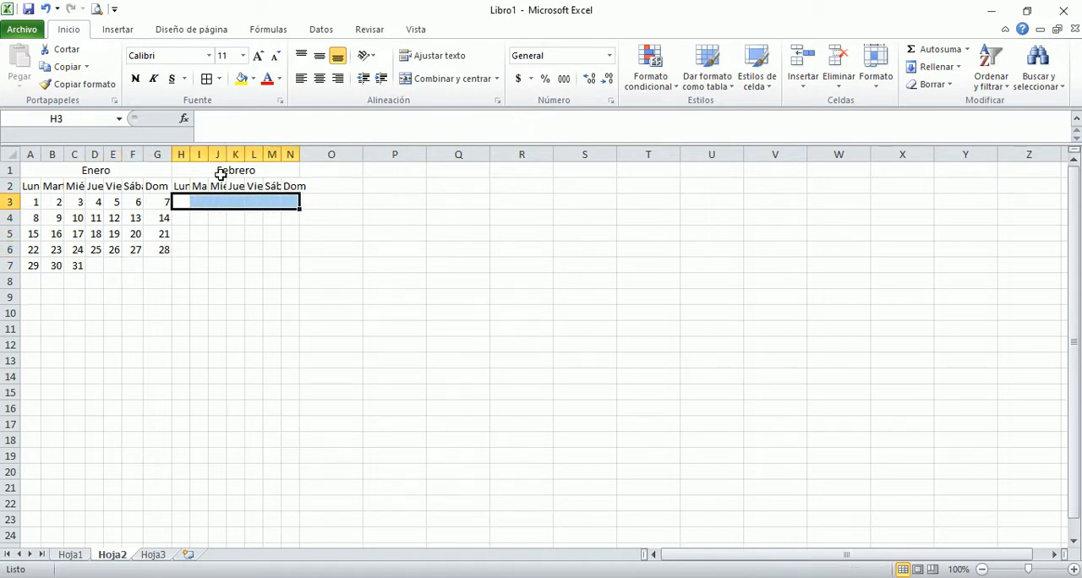
# Step: Start Febrero on Thursday with 1 in K3, and enter =K3+1 in L3, copied across through N3
pyautogui.press('Right')
pyautogui.press('Right')
pyautogui.press('Right')
pyautogui.write('1')
pyautogui.press('Right')
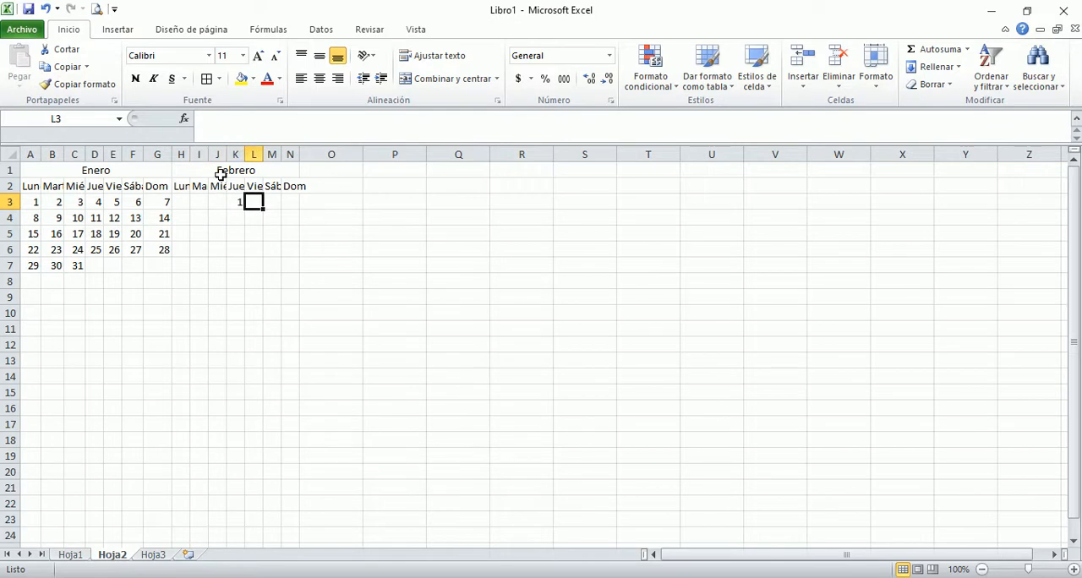
pyautogui.write('=K3+1')
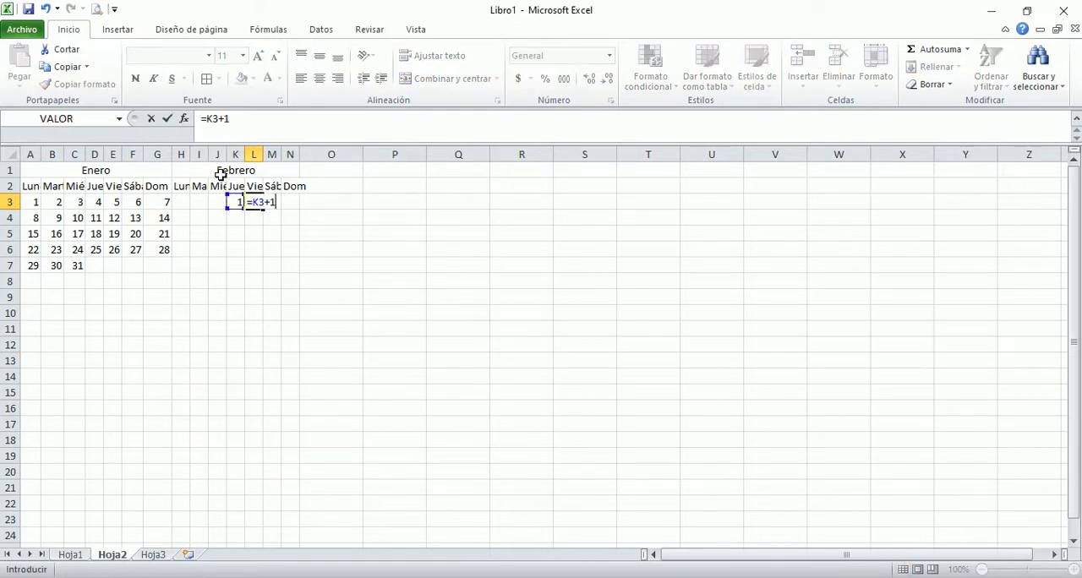
pyautogui.press('Return')
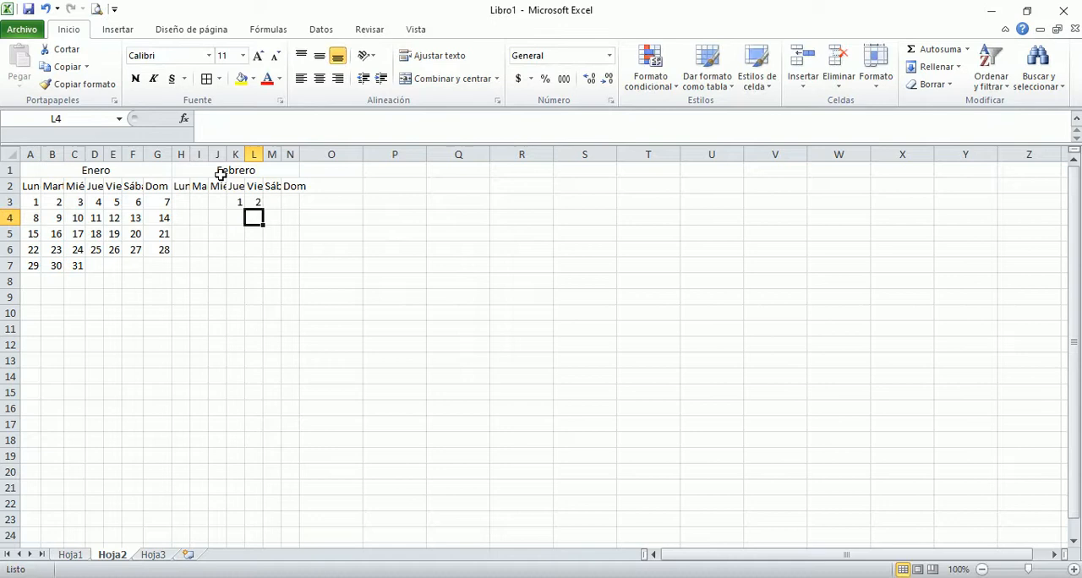
pyautogui.click(256, 203)
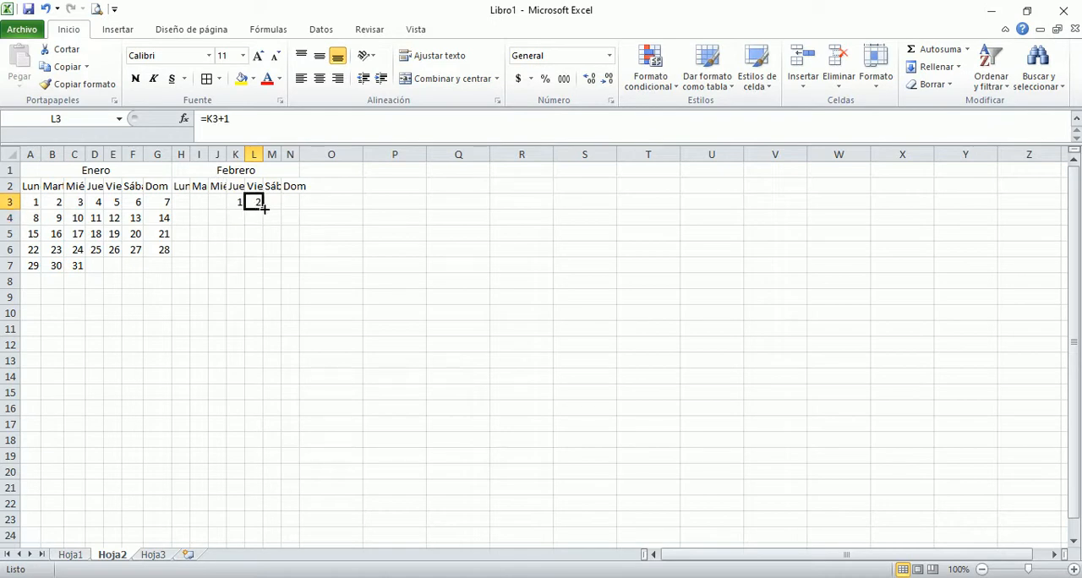
pyautogui.moveTo(261, 207); pyautogui.dragTo(295, 209)
# Step: Enter the formula =N3+1 in H4 to begin the second week of Febrero
pyautogui.click(183, 219)
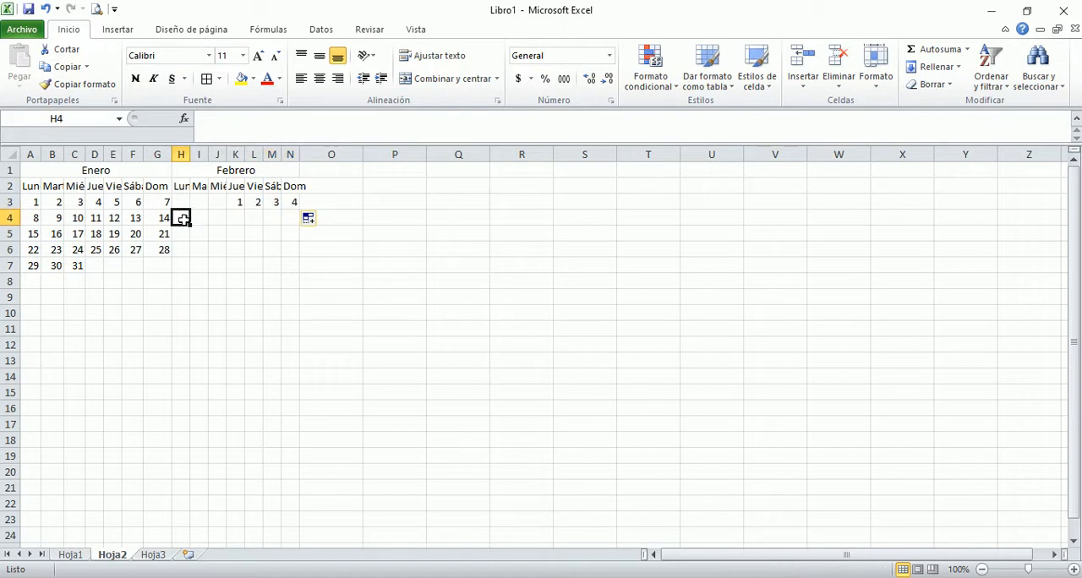
pyautogui.write('=')
pyautogui.press('Up')
pyautogui.press('Right')
pyautogui.press('Right')
pyautogui.press('Right')
pyautogui.press('Right')
pyautogui.press('Right')
pyautogui.press('Right')
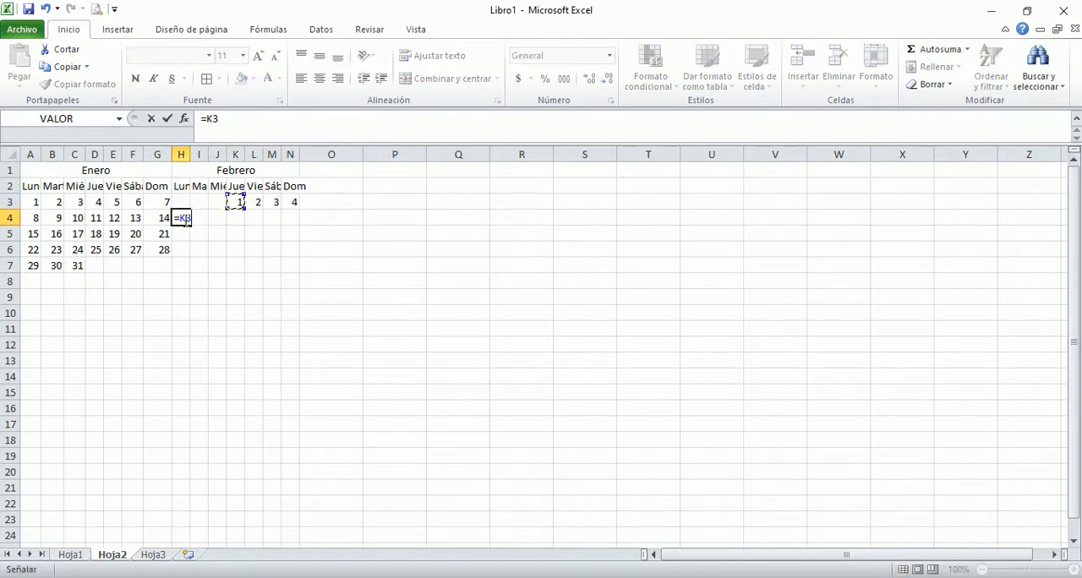
pyautogui.write('+1')
pyautogui.press('Return')
# Step: Enter =H4+1 in I4 and copy the formula across through N4
pyautogui.click(196, 218)
pyautogui.write('=')
pyautogui.press('Left')
pyautogui.write('+1')
pyautogui.press('Return')
pyautogui.click(196, 218)
pyautogui.moveTo(207, 222); pyautogui.dragTo(297, 228)
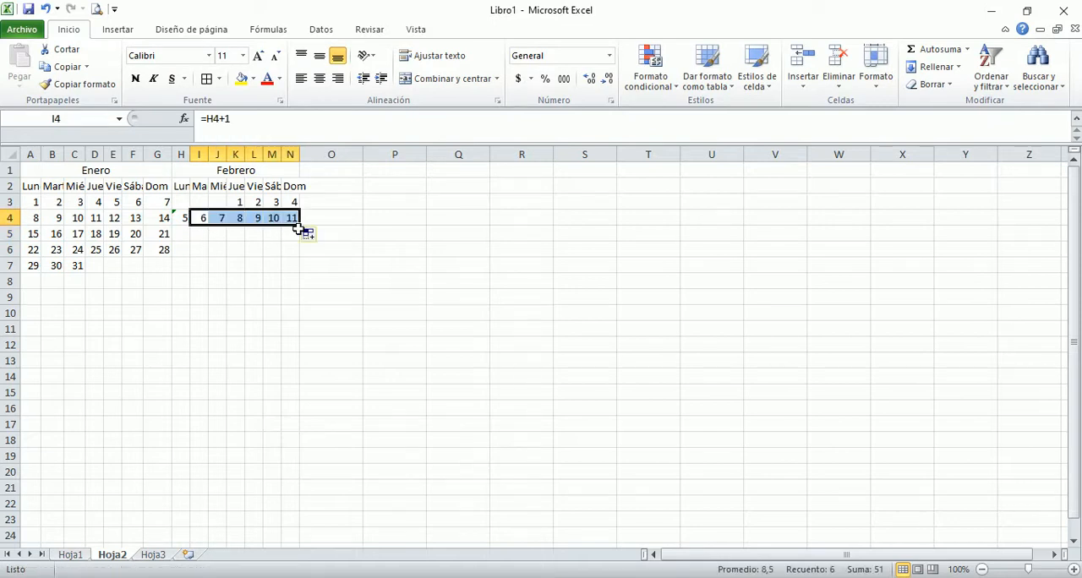
# Step: Enter the formula =N4+1 in H5 to begin the third week of Febrero
pyautogui.click(183, 234)
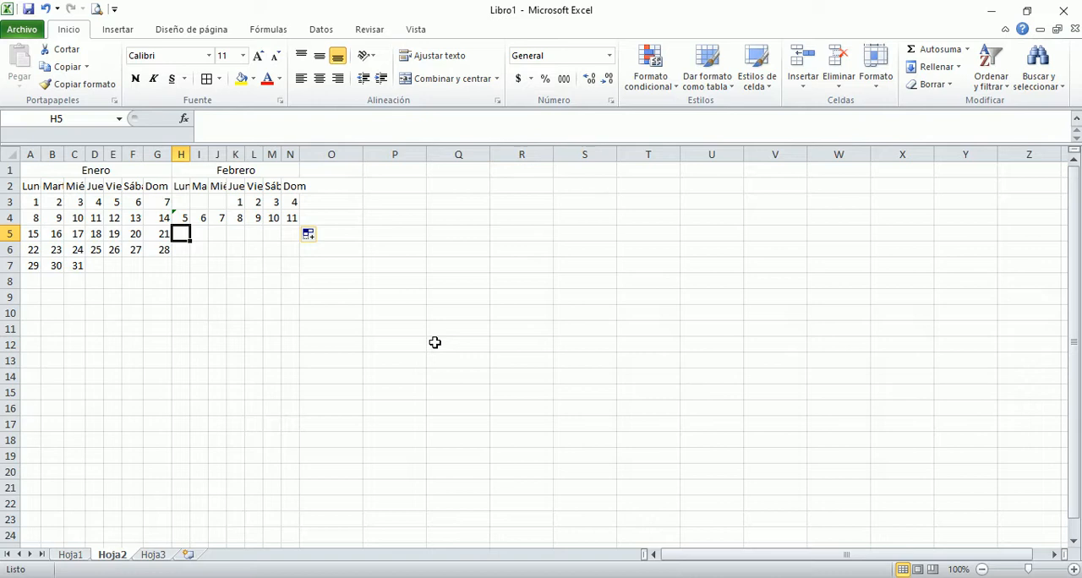
pyautogui.write('=')
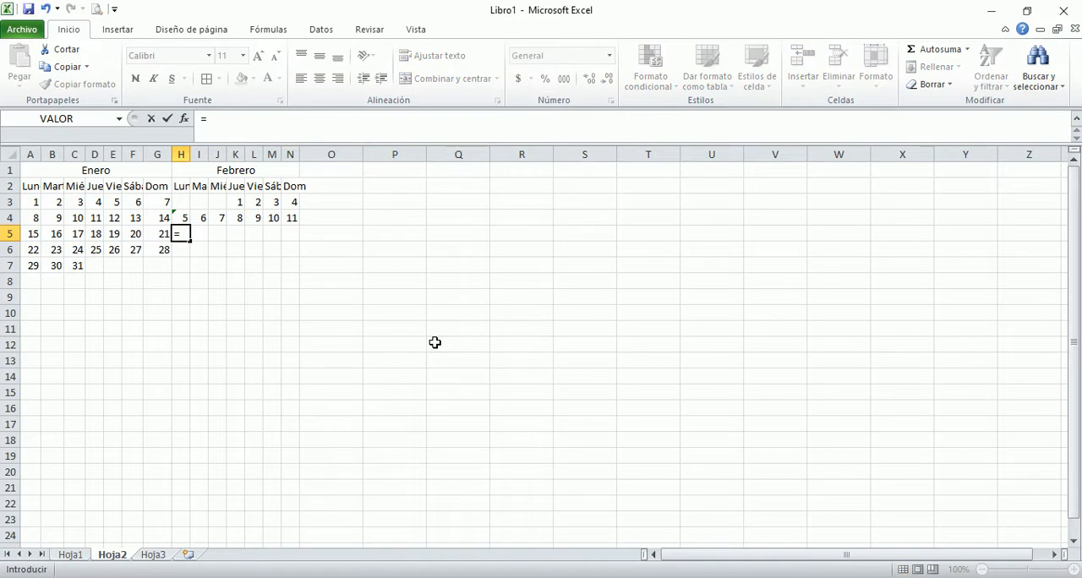
pyautogui.press('Up')
pyautogui.press('Right')
pyautogui.press('Right')
pyautogui.press('Right')
pyautogui.press('Right')
pyautogui.press('Right')
pyautogui.press('Right')
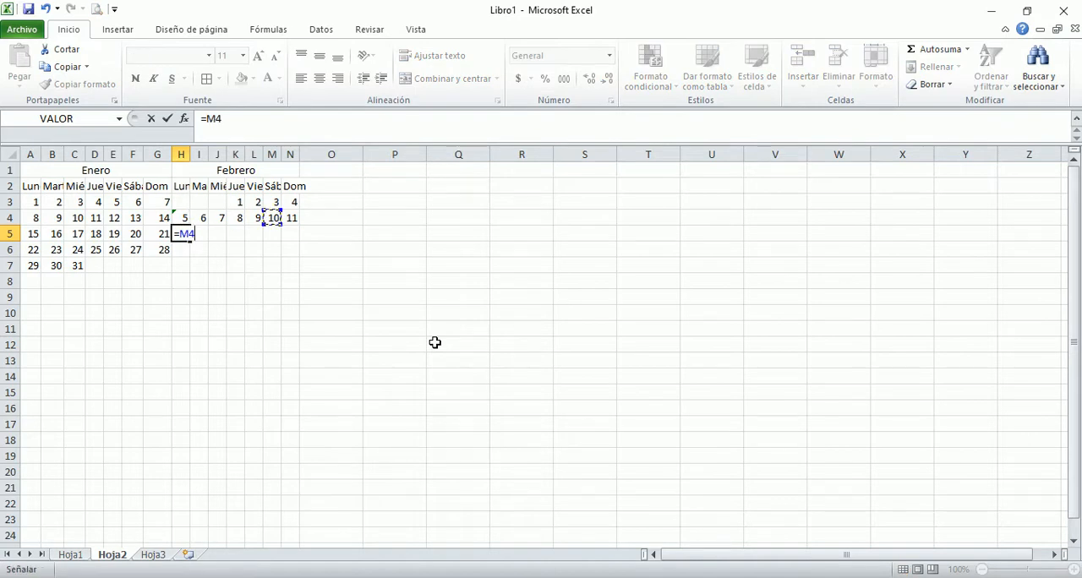
pyautogui.write('+1')
pyautogui.press('Return')
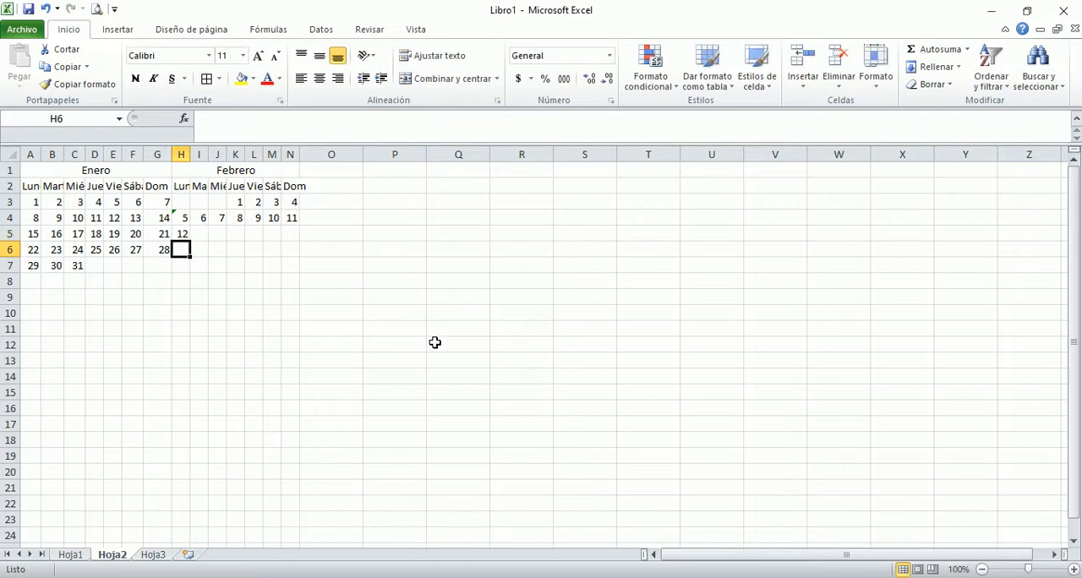
# Step: Enter =H5+1 in I5 and copy the formula across through N5
pyautogui.click(201, 234)
pyautogui.write('=')
pyautogui.press('Left')
pyautogui.write('+1')
pyautogui.press('Return')
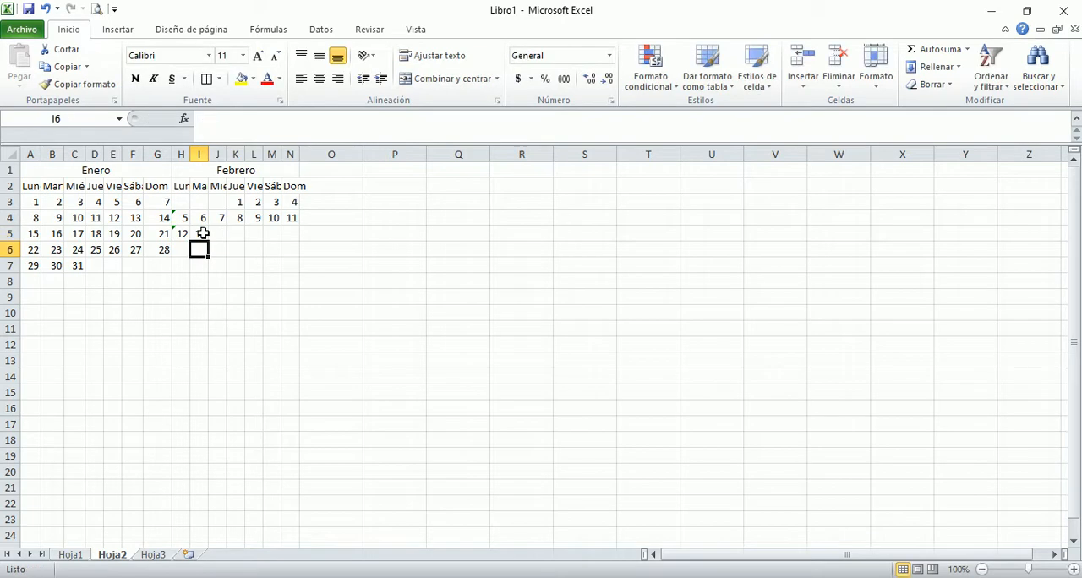
pyautogui.click(203, 234)
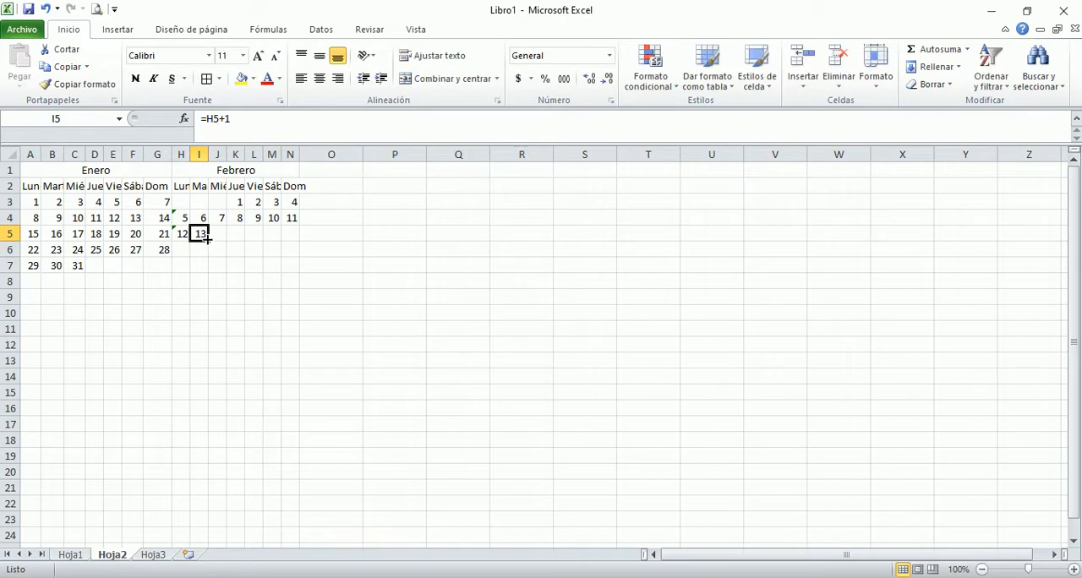
pyautogui.moveTo(206, 240); pyautogui.dragTo(294, 243)
# Step: Enter the formula =N5+1 in H6 to begin the fourth week of Febrero
pyautogui.click(181, 249)
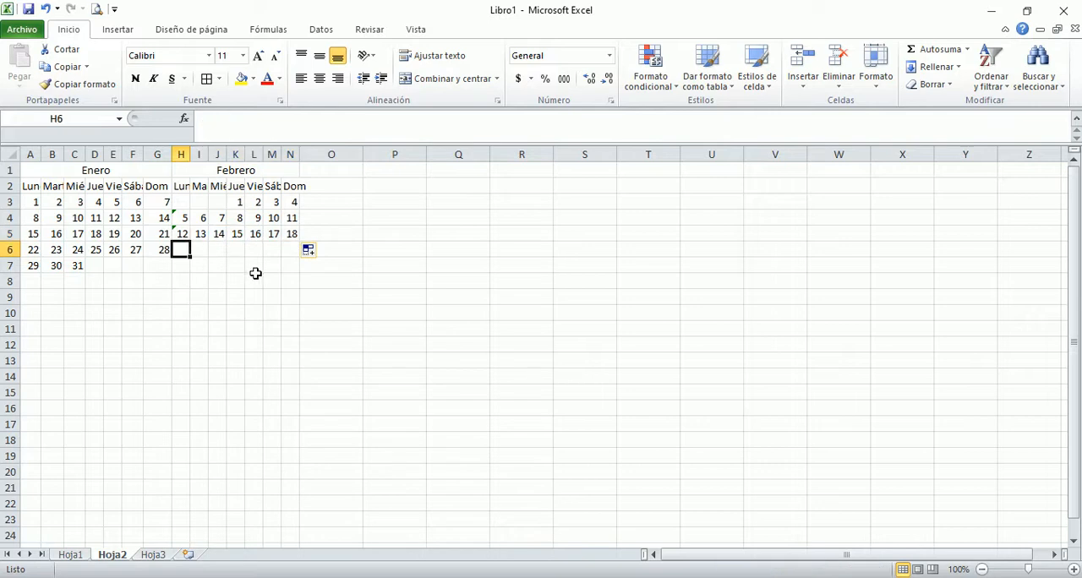
pyautogui.write('=')
pyautogui.press('Up')
pyautogui.press('Right')
pyautogui.press('Right')
pyautogui.press('Right')
pyautogui.press('Right')
pyautogui.press('Right')
pyautogui.press('Right')
pyautogui.write('+')
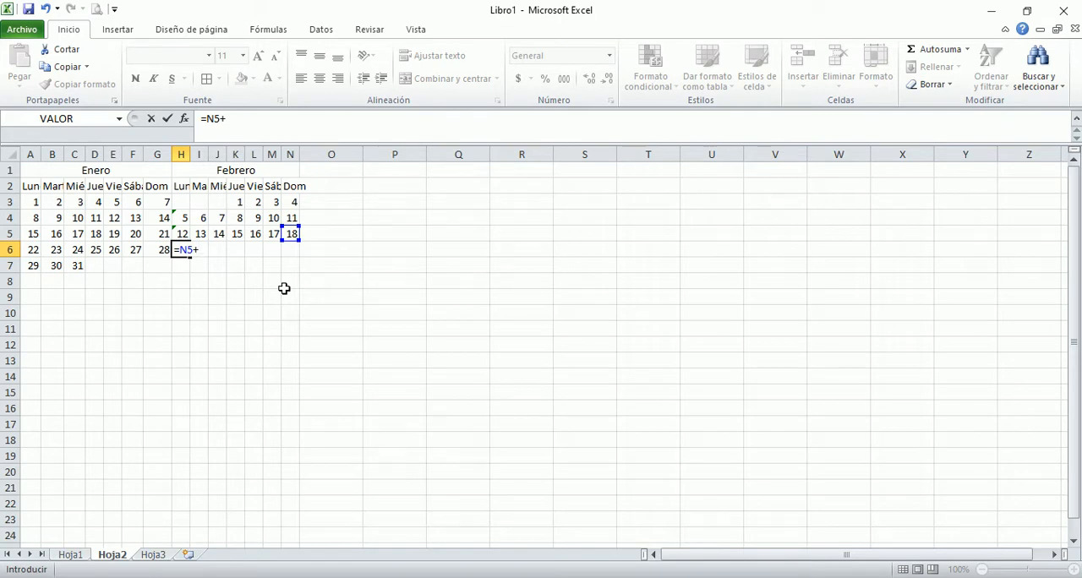
pyautogui.write('1')
pyautogui.press('Return')
pyautogui.press('Up')
# Step: Enter =H6+1 in I6 and copy the formula across through N6
pyautogui.click(199, 249)
pyautogui.write('=')
pyautogui.press('Left')
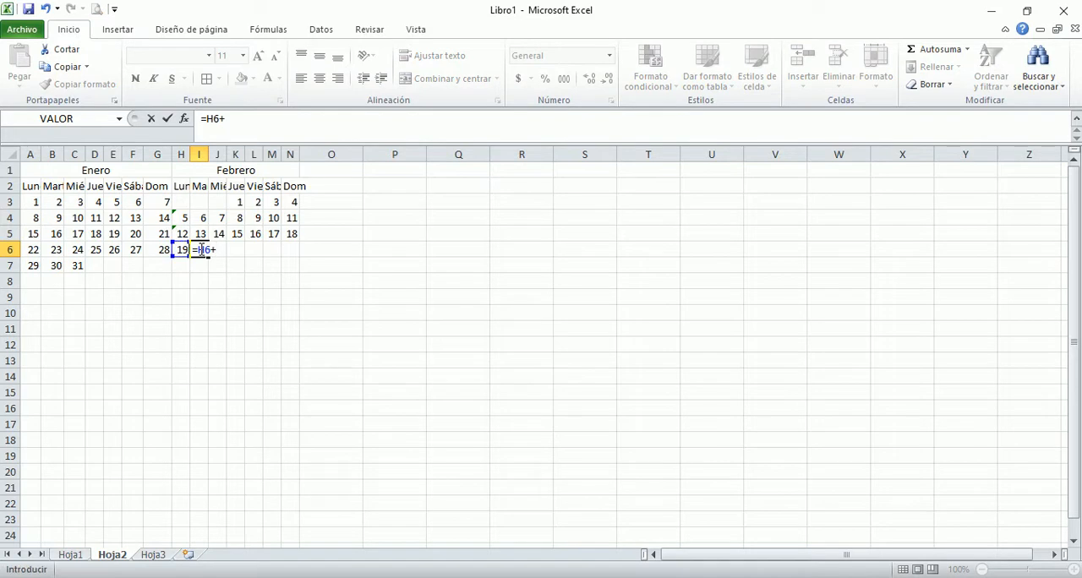
pyautogui.write('1')
pyautogui.press('Return')
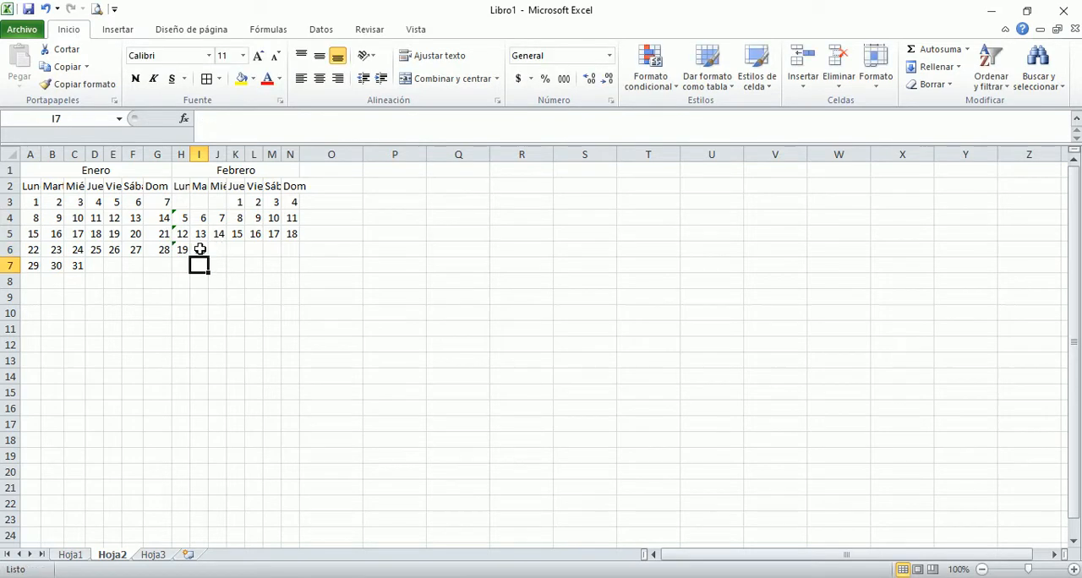
pyautogui.click(200, 249)
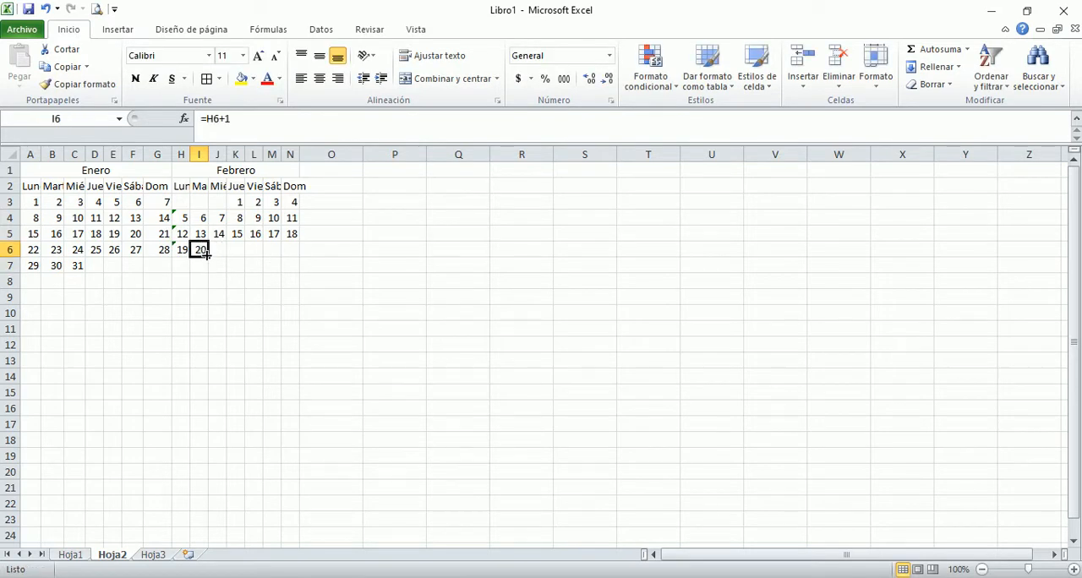
pyautogui.moveTo(206, 256); pyautogui.dragTo(298, 258)
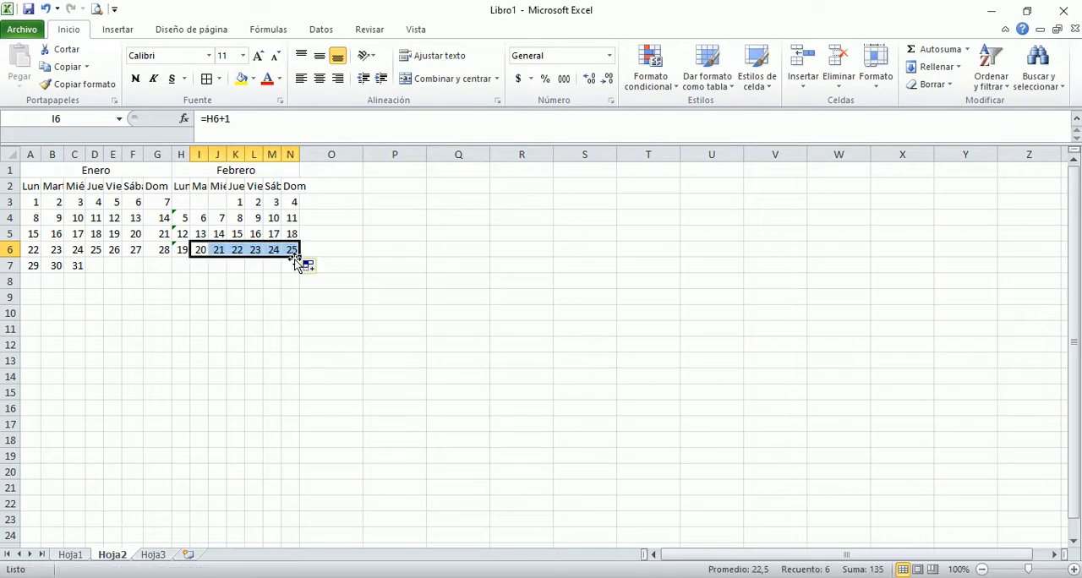
# Step: Enter the formula =N6+1 in H7 to begin the last week of Febrero
pyautogui.click(182, 266)
pyautogui.write('=')
pyautogui.press('Up')
pyautogui.press('Right')
pyautogui.press('Right')
pyautogui.press('Right')
pyautogui.press('Right')
pyautogui.press('Right')
pyautogui.press('Right')
pyautogui.write('+1')
pyautogui.press('Return')
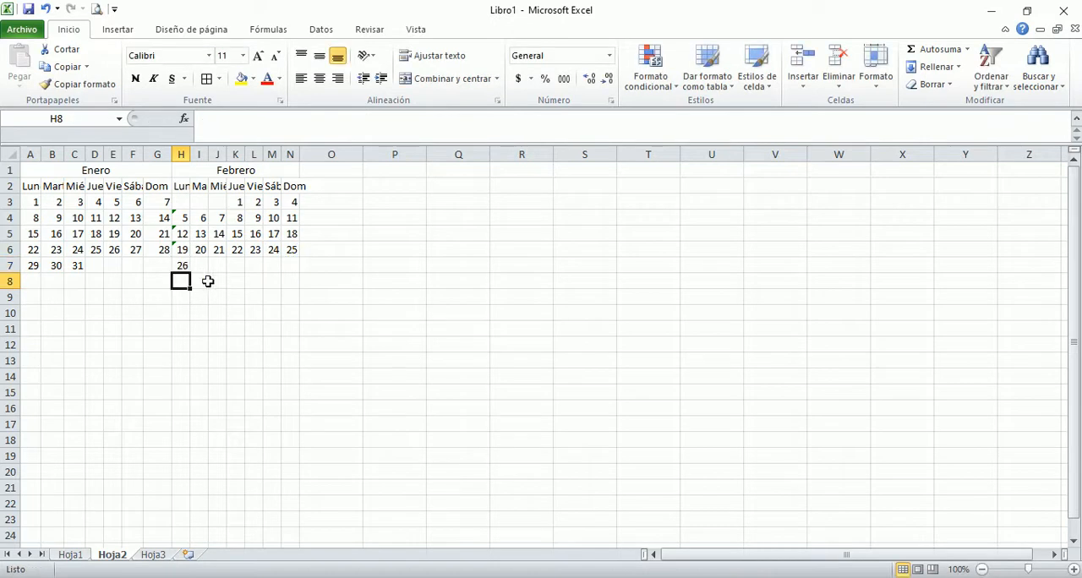
# Step: Enter =H7+1 in I7 and copy the formula across to J7 to complete the days of Febrero
pyautogui.click(195, 265)
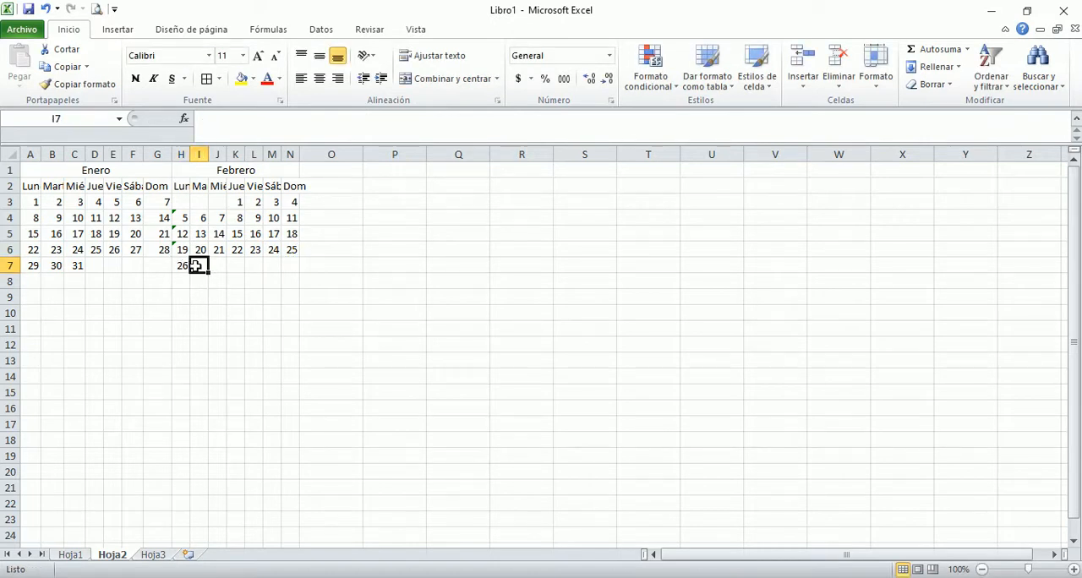
pyautogui.write('=')
pyautogui.press('Left')
pyautogui.write('+1')
pyautogui.press('Return')
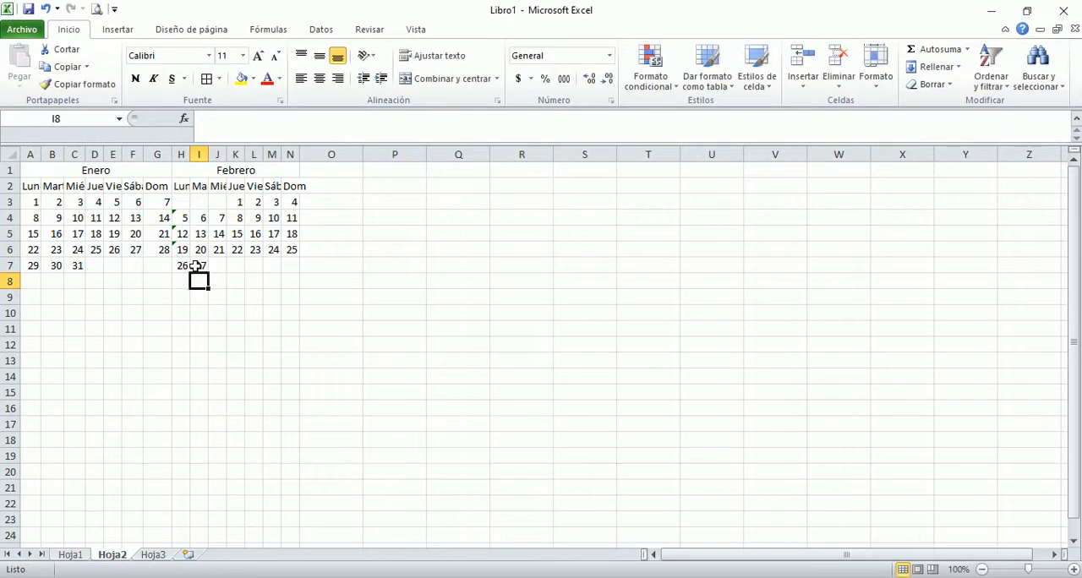
pyautogui.click(199, 264)
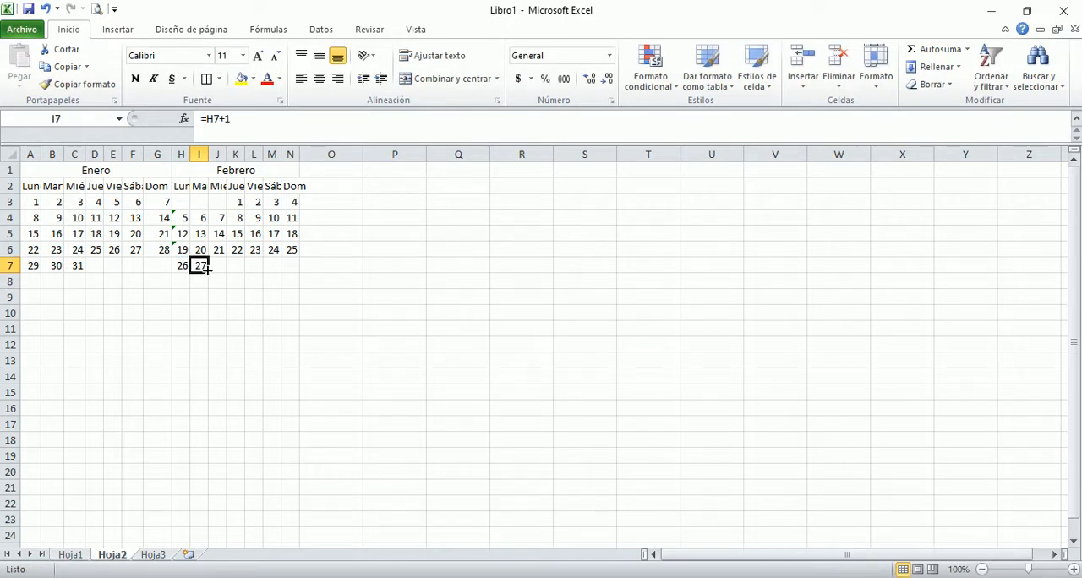
pyautogui.moveTo(206, 271); pyautogui.dragTo(225, 273)
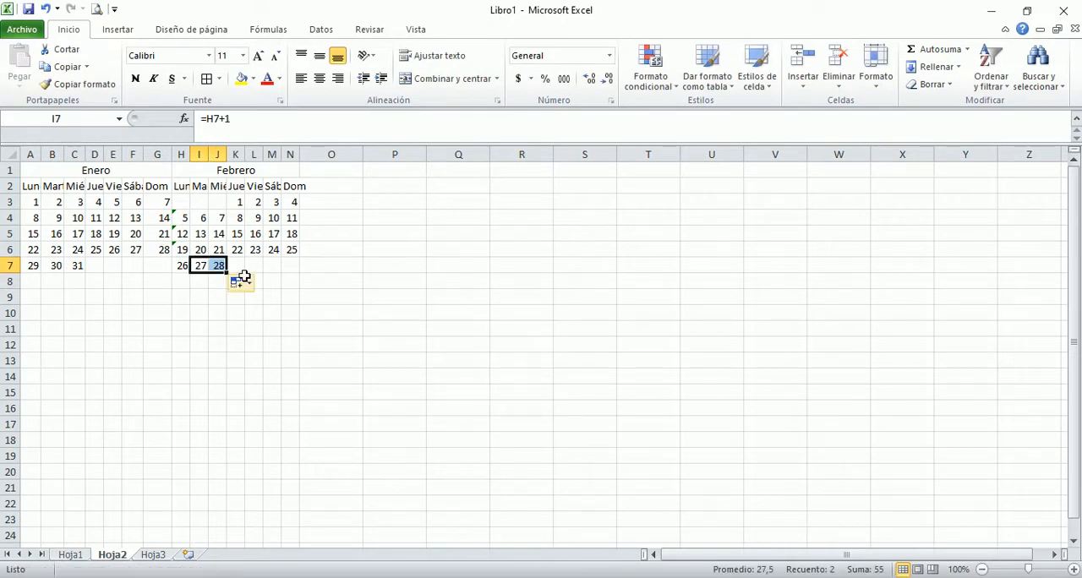
pyautogui.click(258, 265)
# Step: Ignore the inconsistent formula errors flagged on the Febrero Monday cells H4, H5 and H6
pyautogui.click(179, 215)
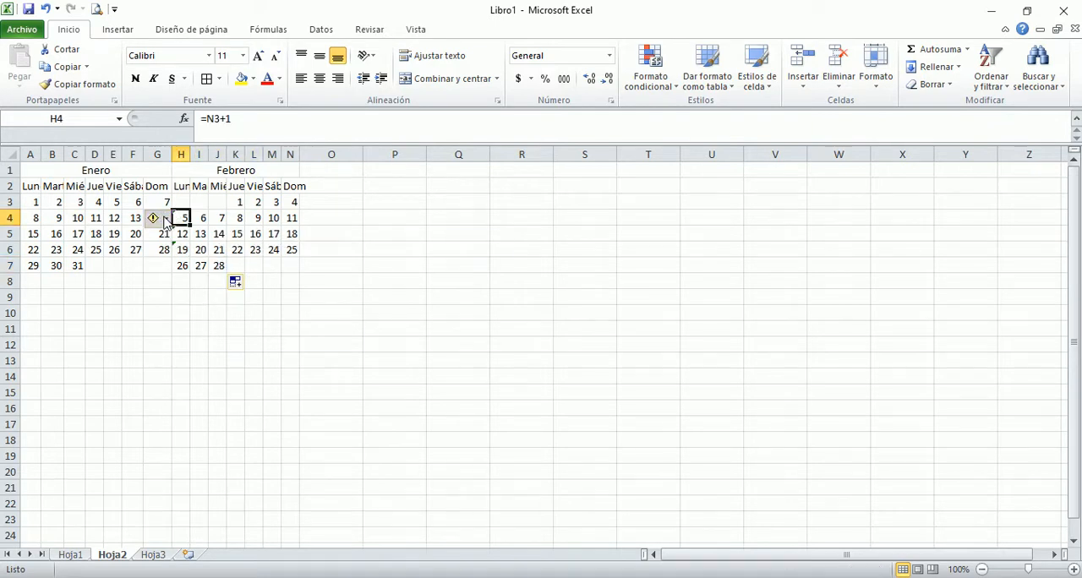
pyautogui.click(164, 219)
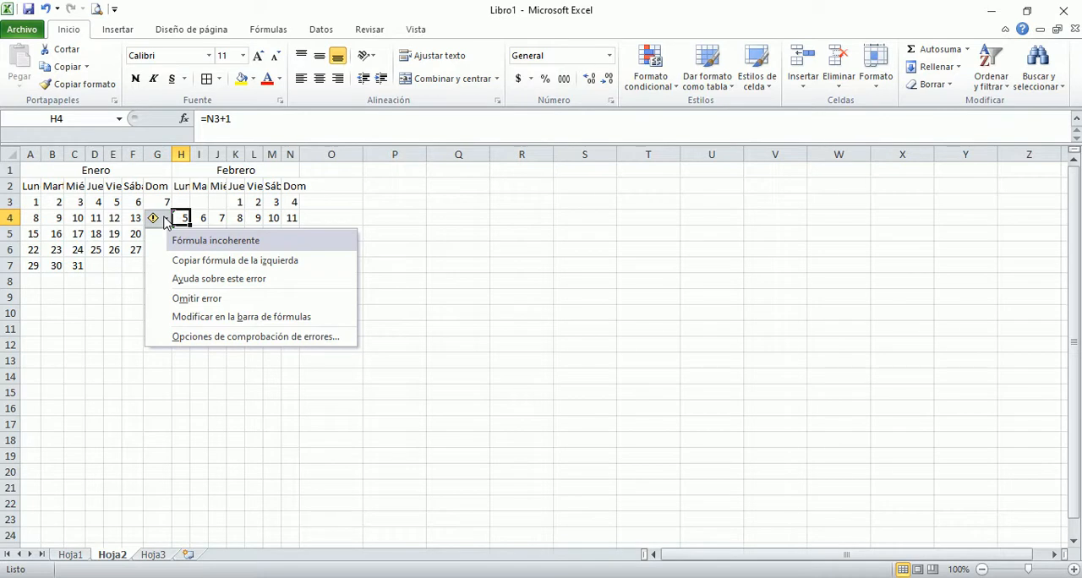
pyautogui.click(195, 299)
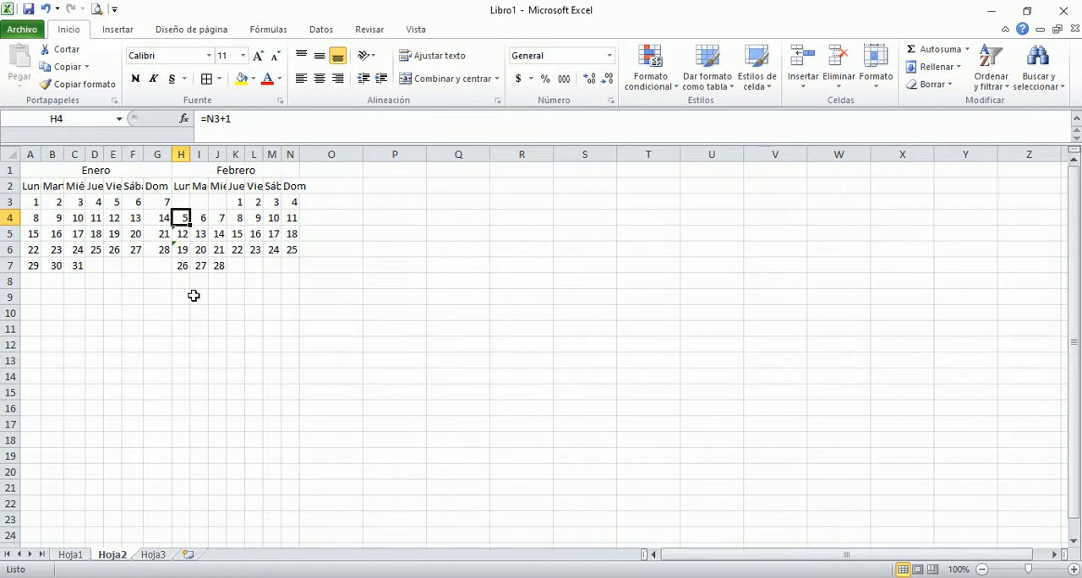
pyautogui.click(181, 233)
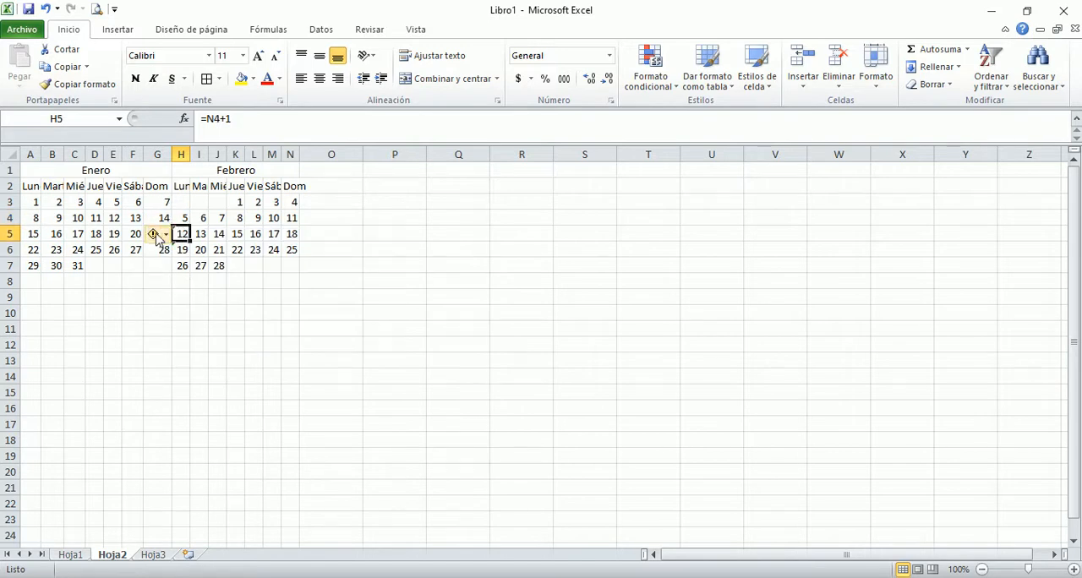
pyautogui.click(157, 235)
pyautogui.click(184, 314)
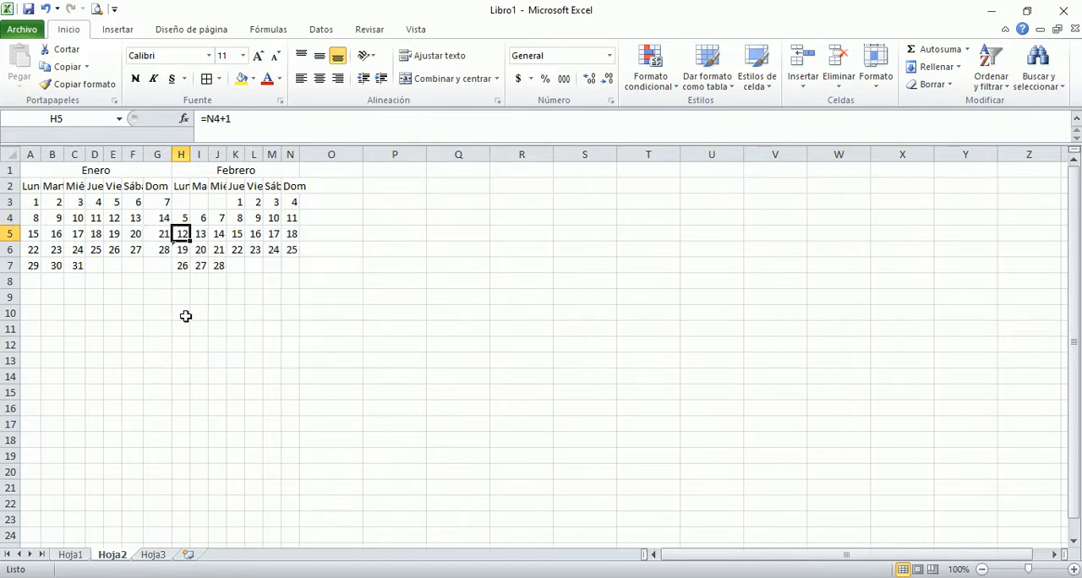
pyautogui.click(180, 249)
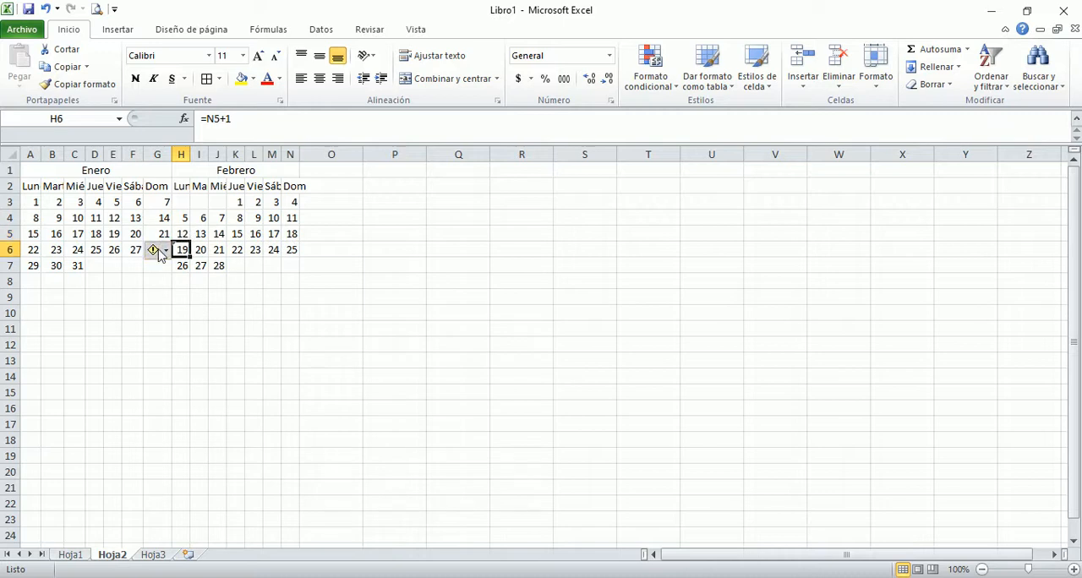
pyautogui.click(158, 249)
pyautogui.click(185, 330)
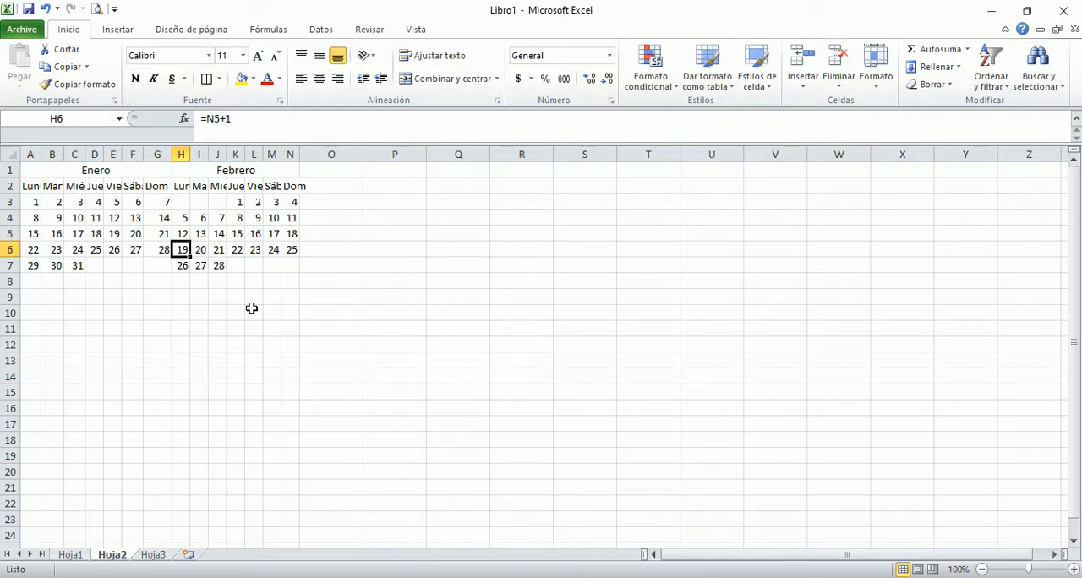
pyautogui.click(328, 261)
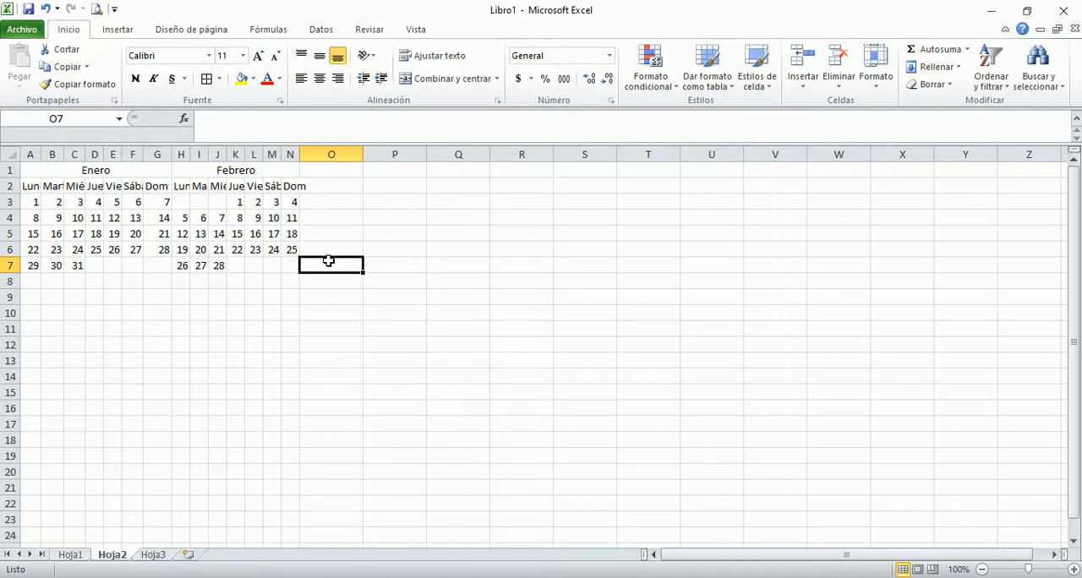